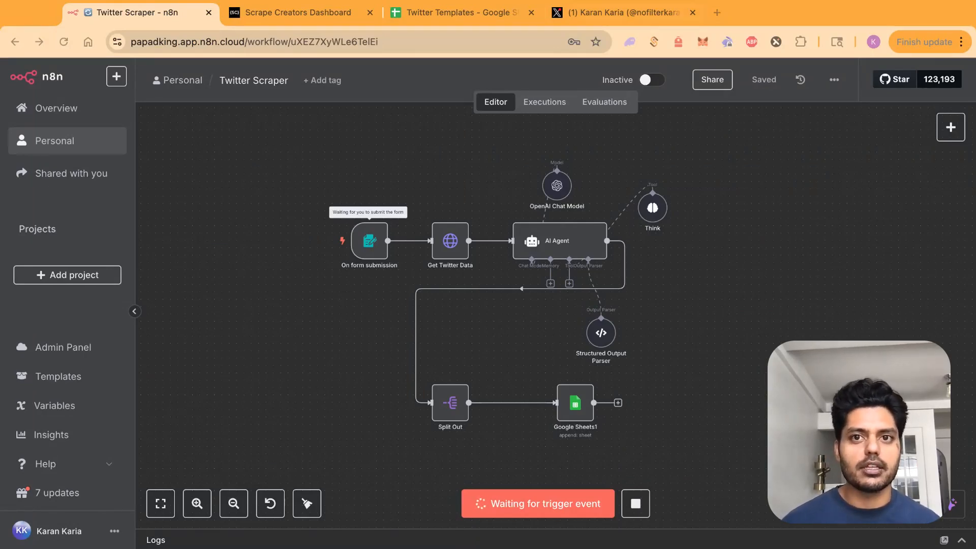
Copy the handle from the X profile's address and submit it in the Twitter Scraper workflow's form.
click(585, 12)
double_click(282, 41)
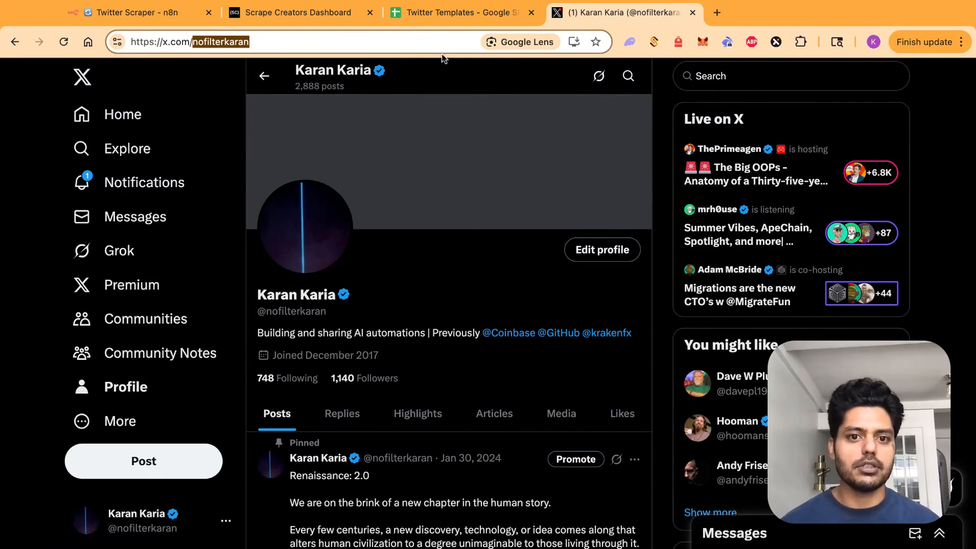
key(super+Tab)
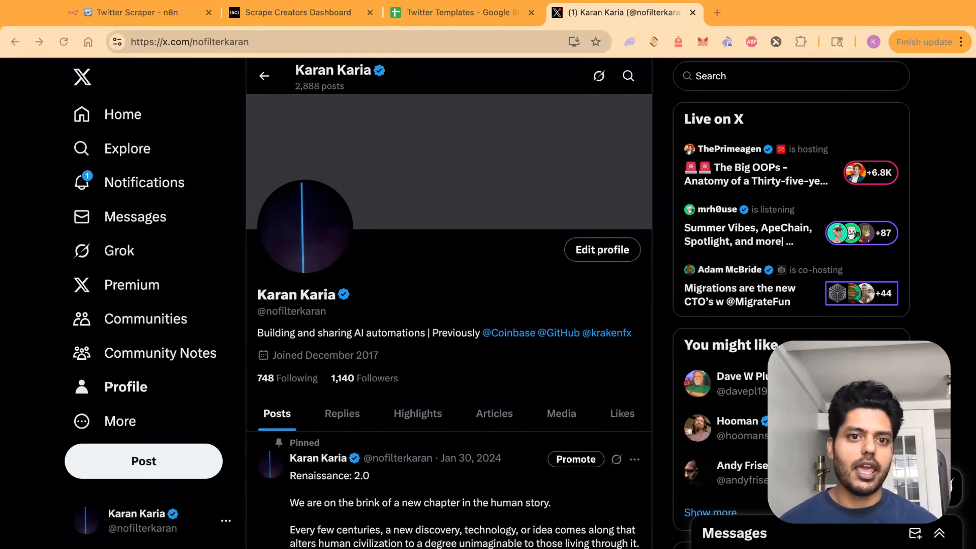
key(super+Tab)
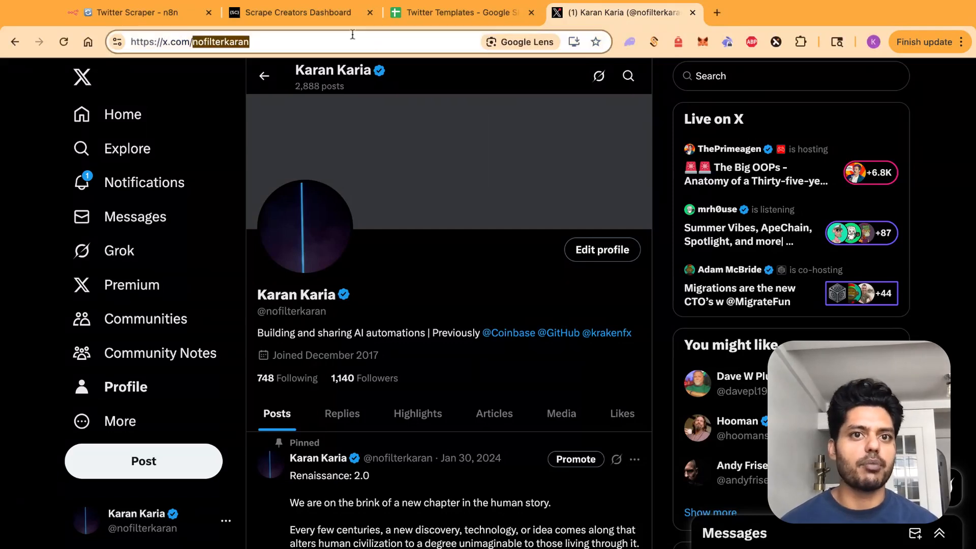
Follow the Twitter Scraper workflow's execution in n8n and view the Scrape Creators dashboard overview.
click(165, 15)
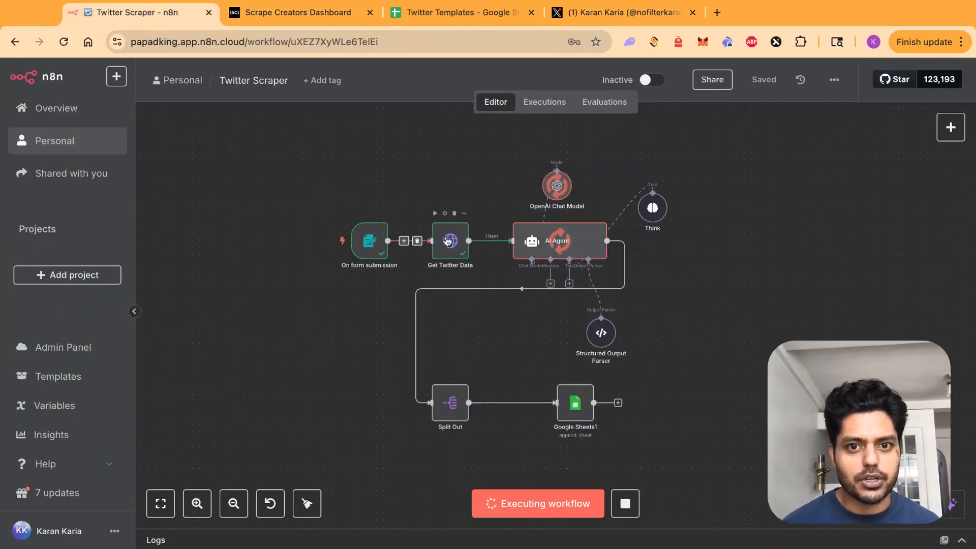
click(316, 13)
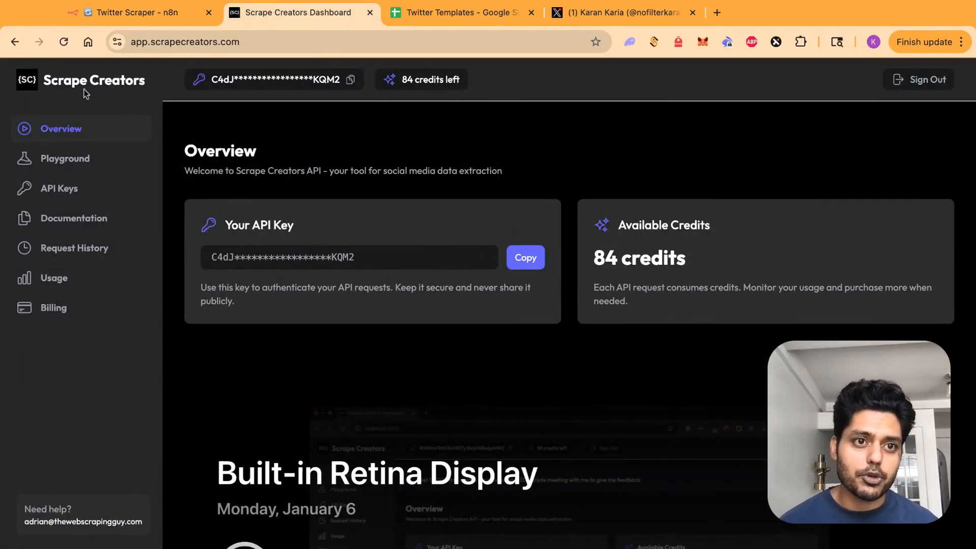
click(143, 14)
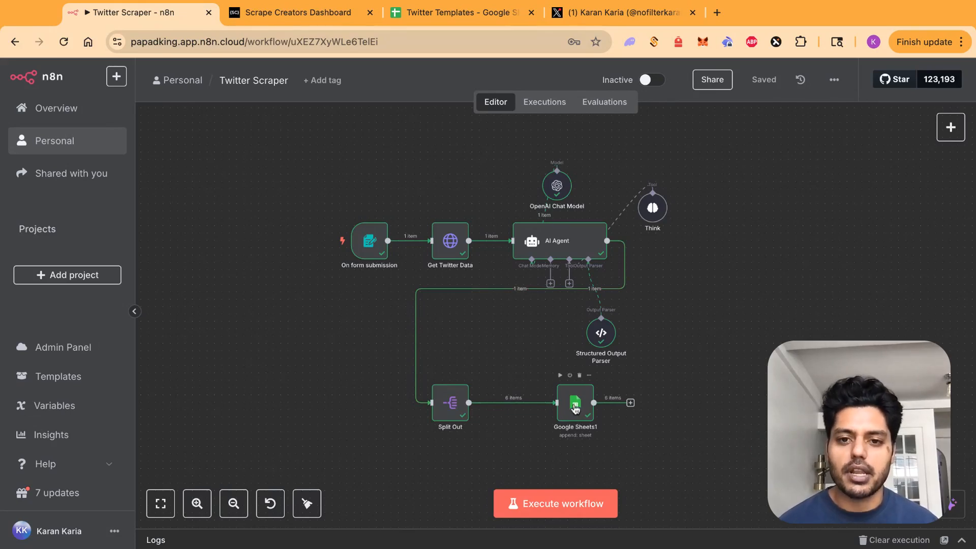
Switch to the Twitter Templates sheet and examine the Contrarian Advice Thread row's rules, style tags, character limit, example, allocation and profile.
click(468, 14)
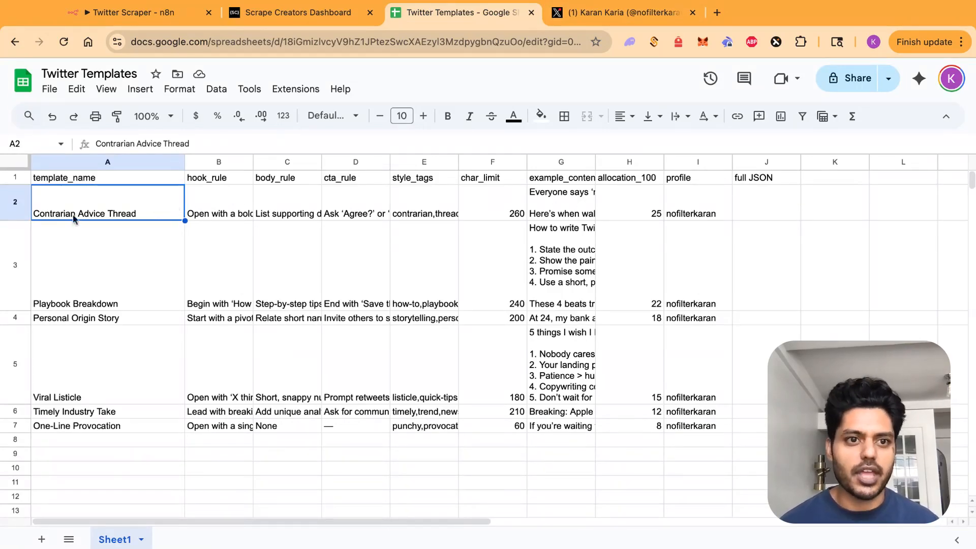
click(701, 209)
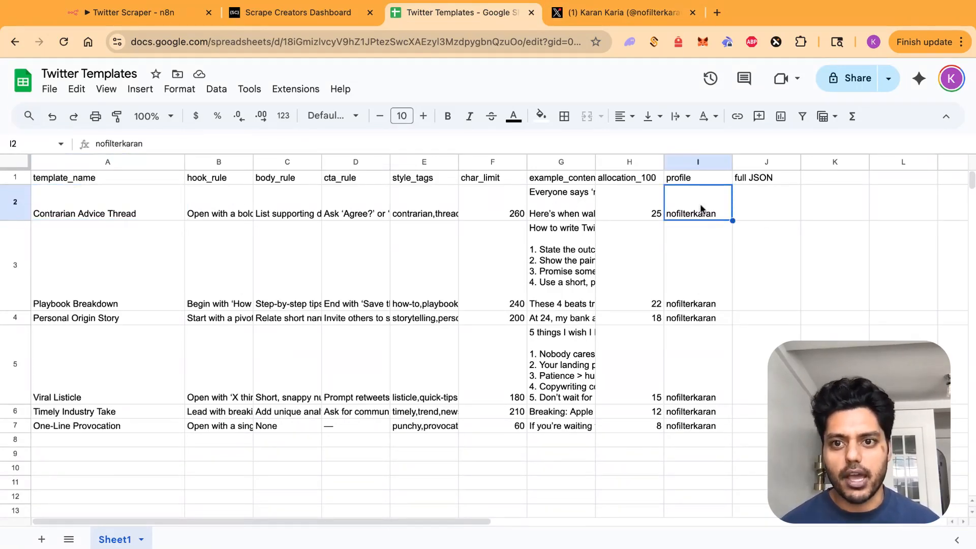
click(76, 211)
click(239, 210)
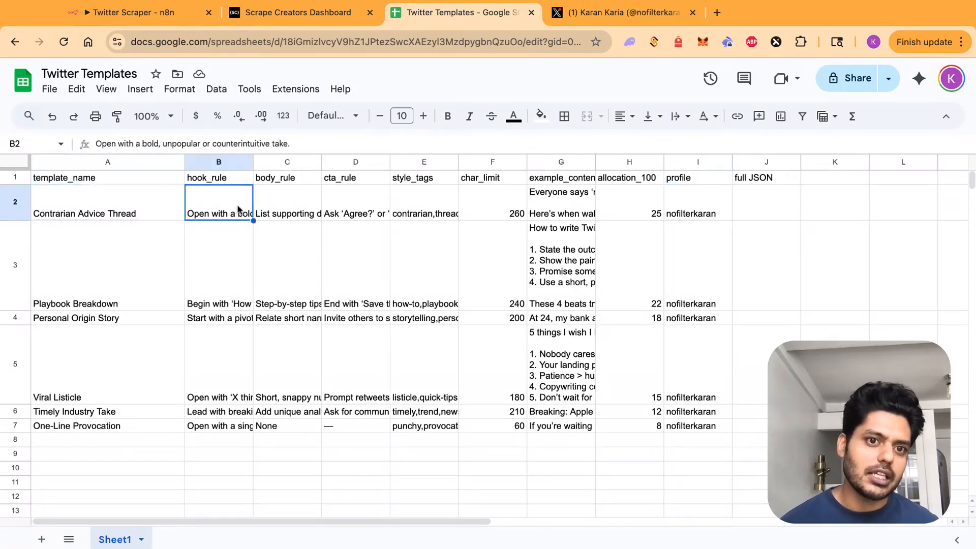
click(279, 200)
click(349, 214)
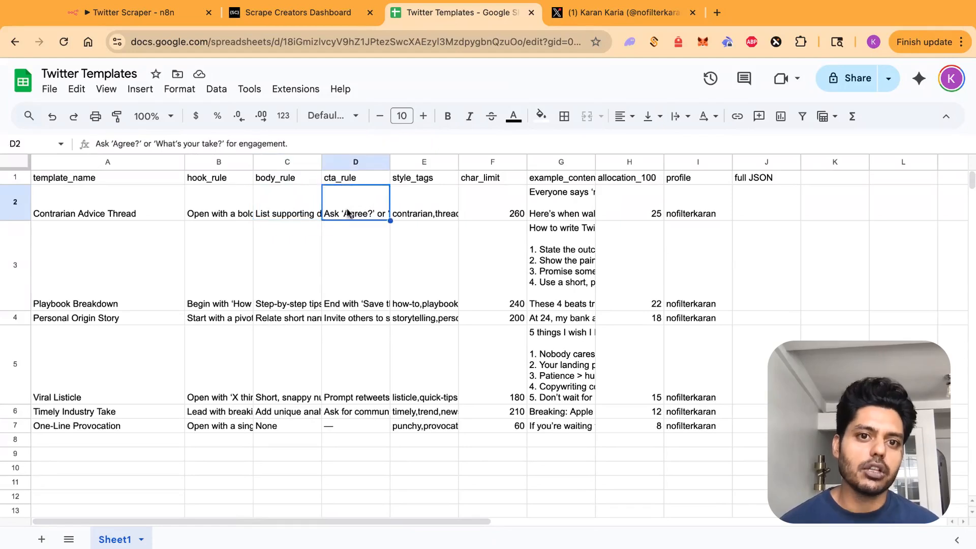
click(429, 213)
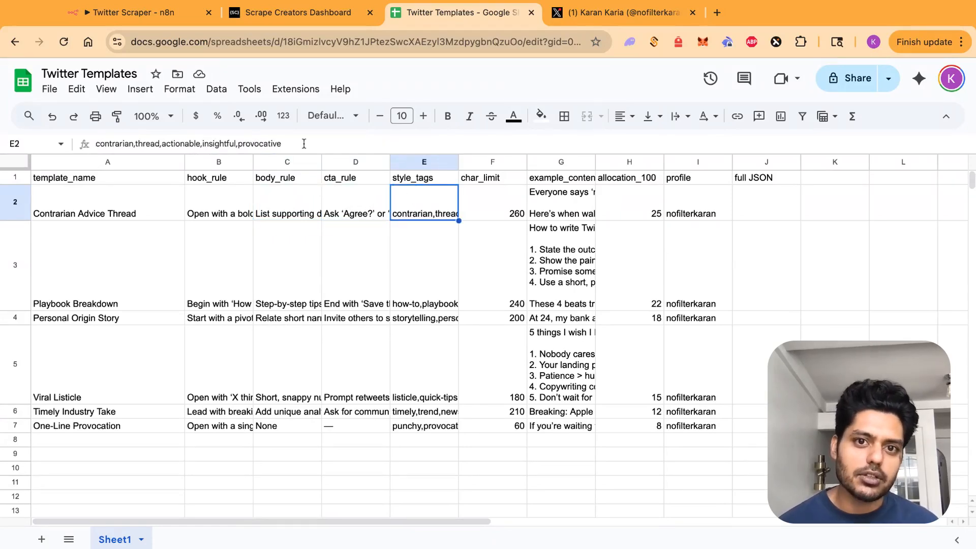
click(498, 219)
click(558, 206)
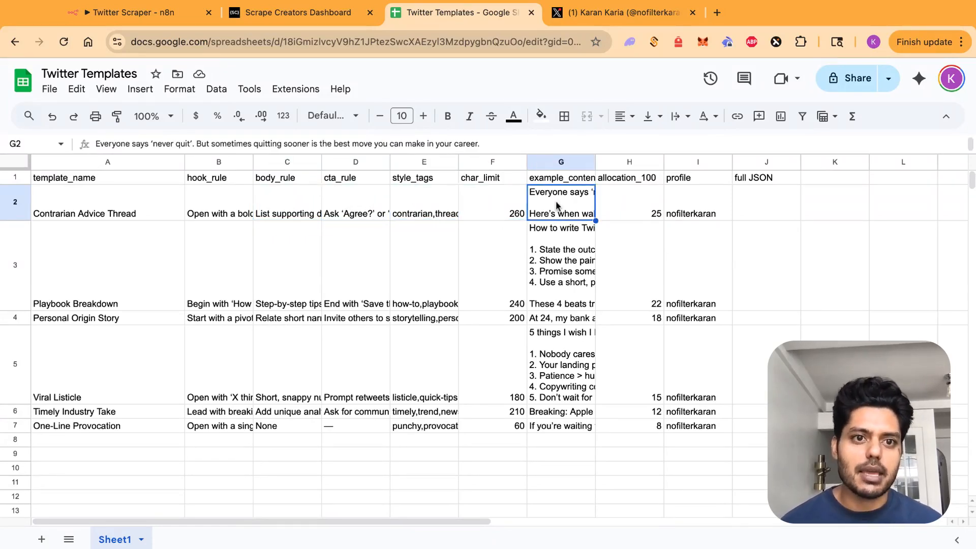
click(618, 202)
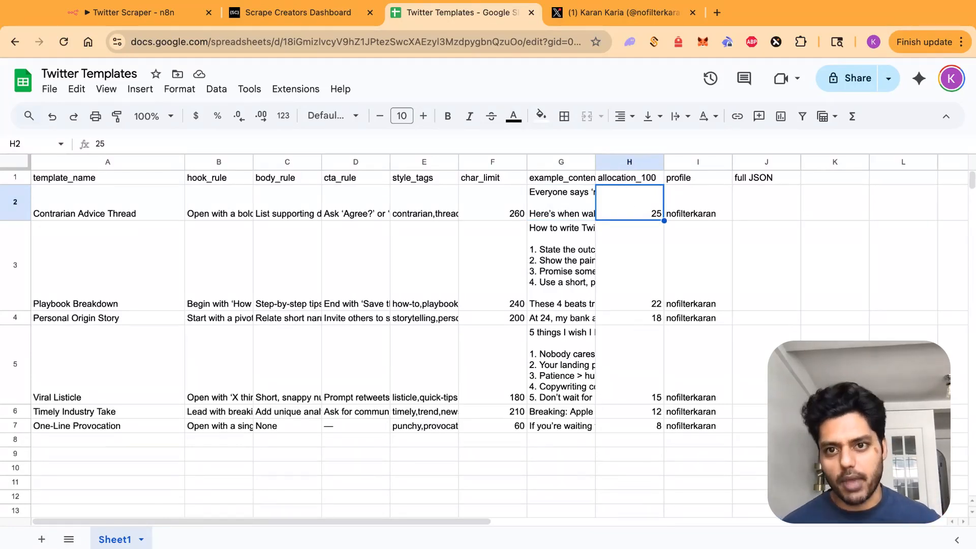
click(681, 213)
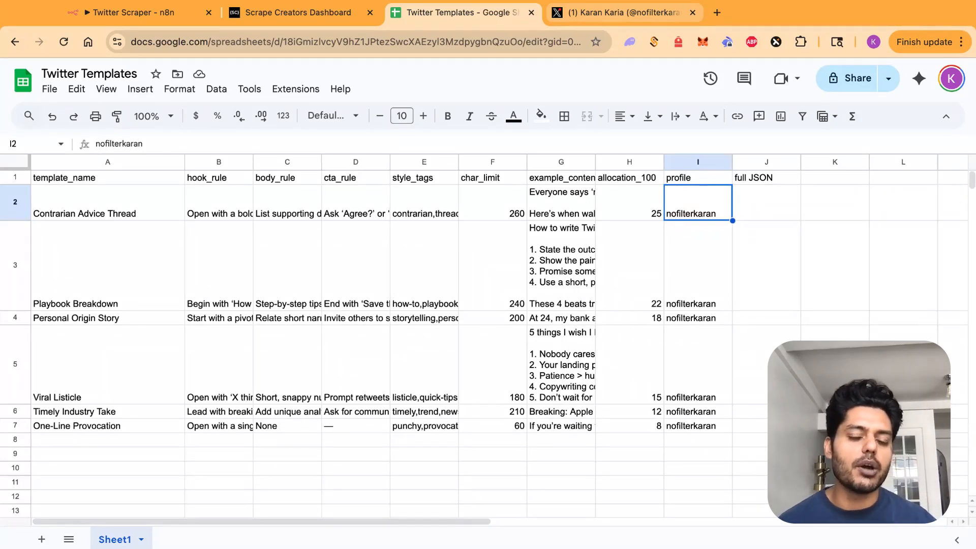
Switch to X and open another creator's profile from the suggested accounts.
click(621, 12)
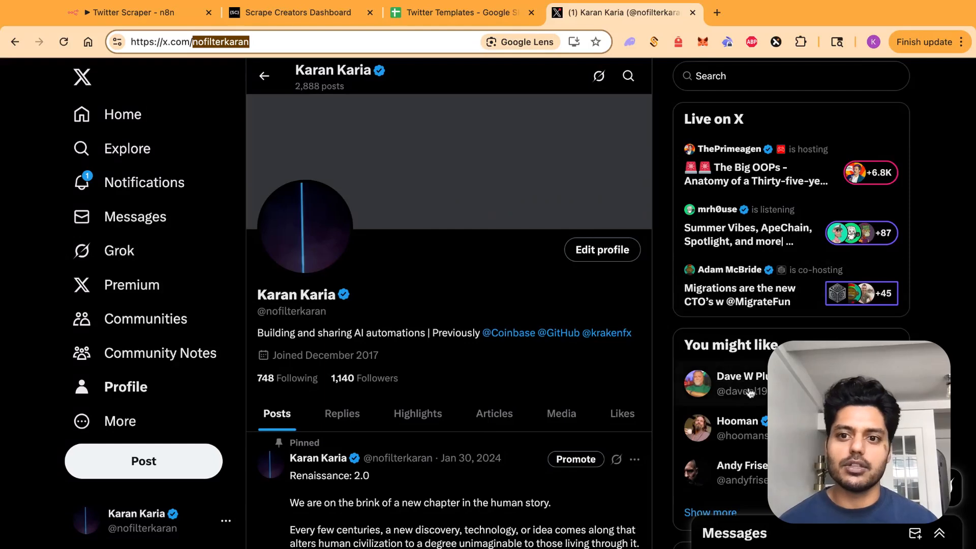
click(737, 425)
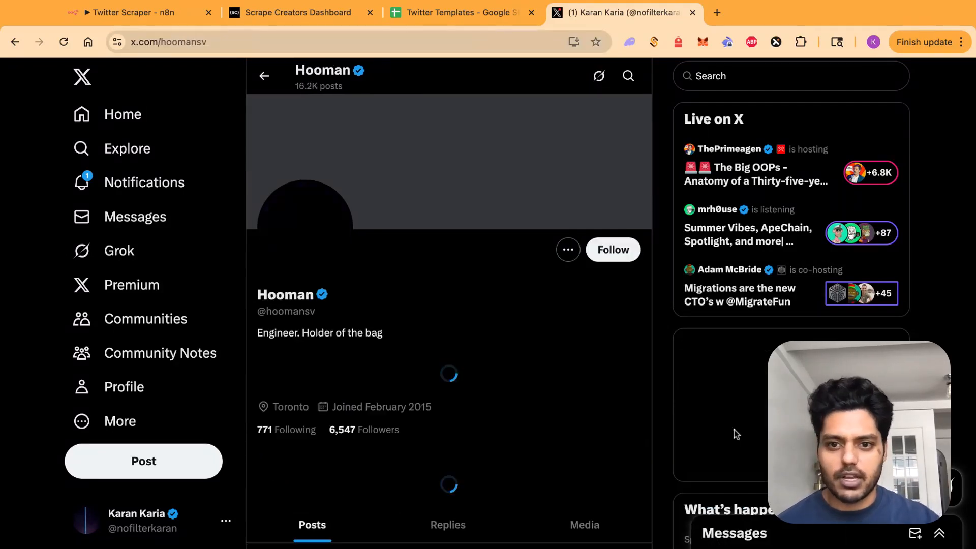
Review the n8n workflow alongside the Scrape Creators account overview, ending on the workflow canvas.
click(141, 15)
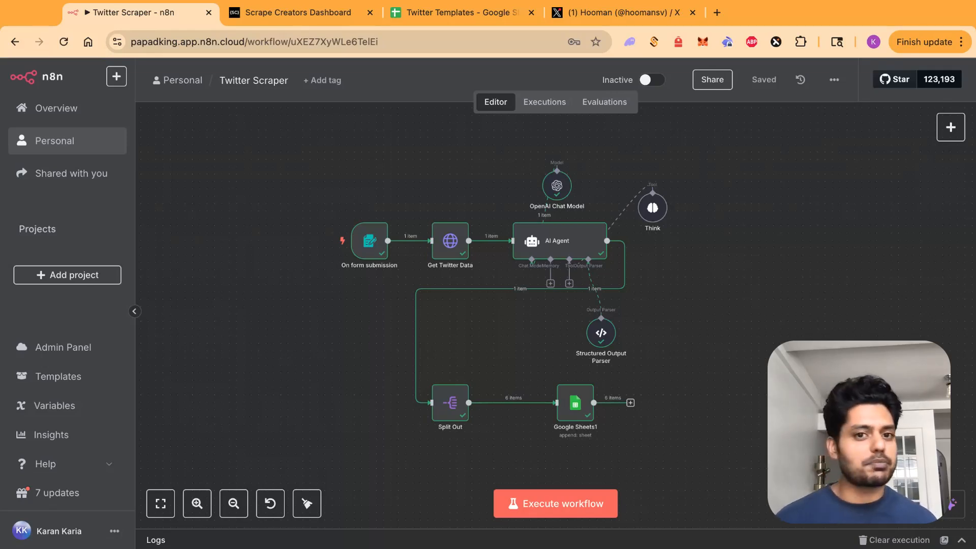
click(265, 12)
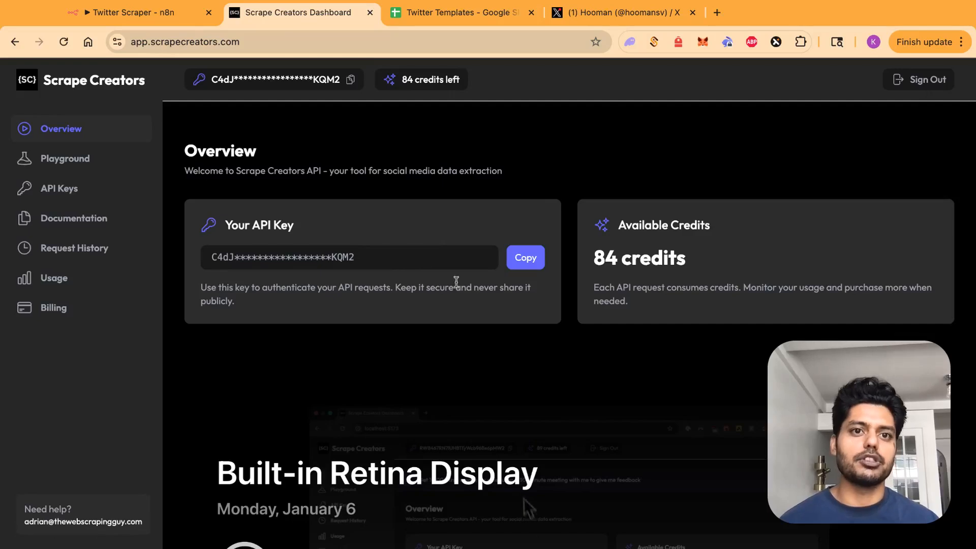
click(171, 14)
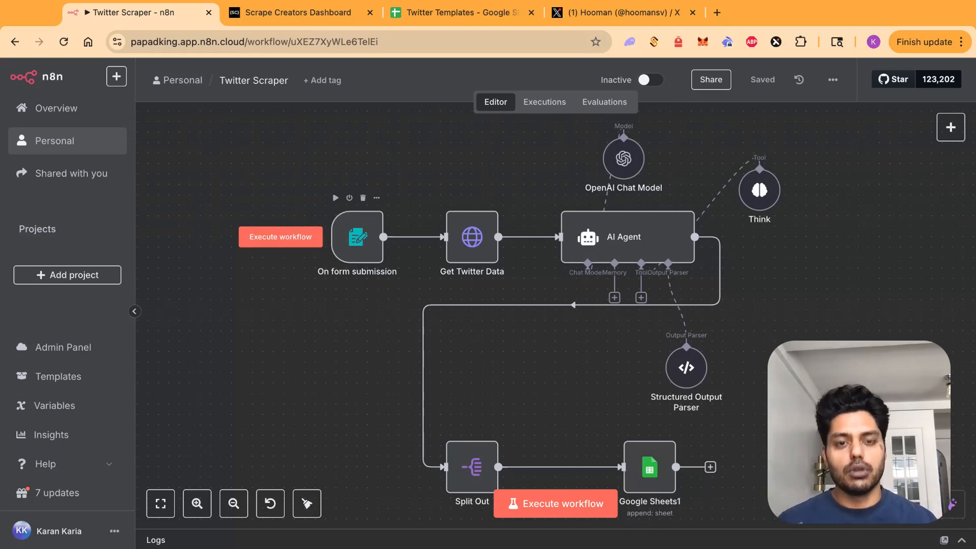
Examine the On form submission node's title, description, X Handle field and response settings, and return to the canvas.
double_click(356, 238)
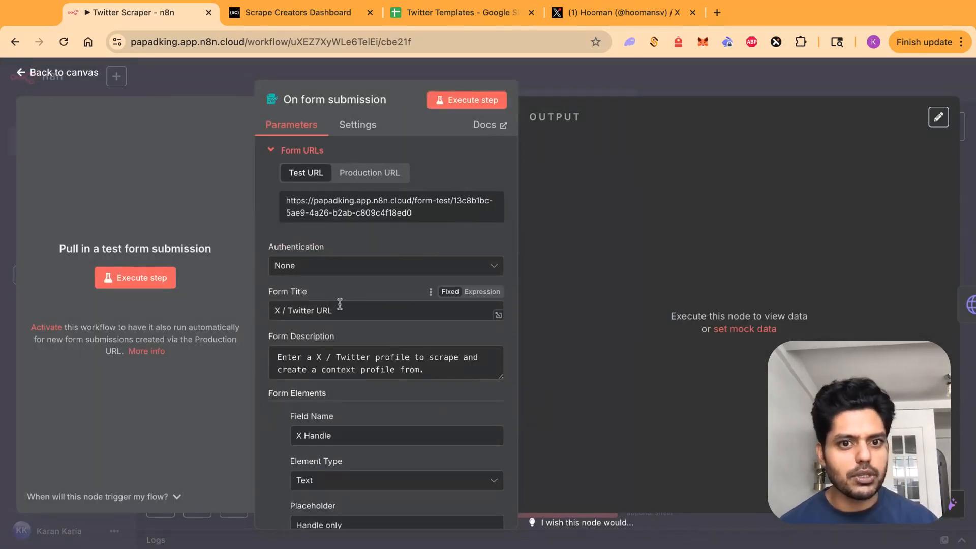
scroll(340, 304, down, 1)
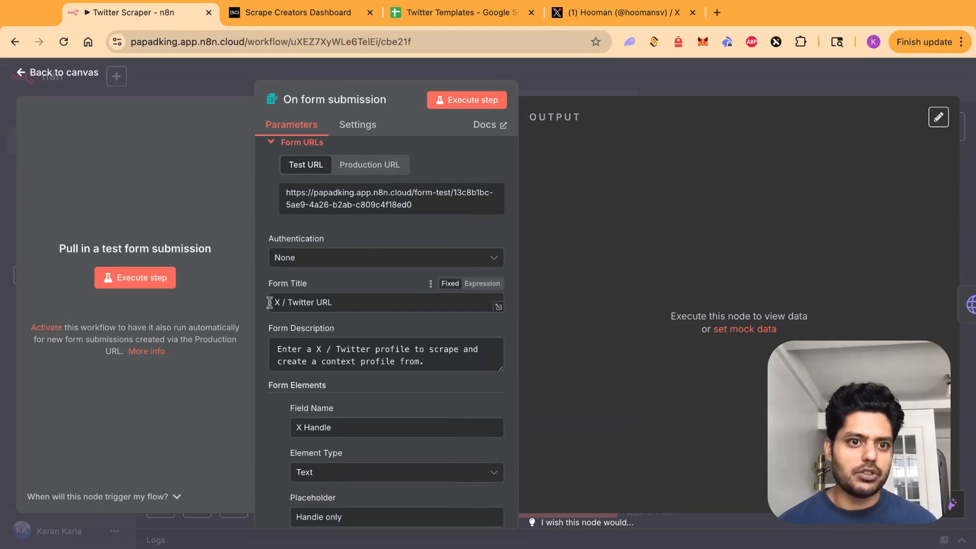
scroll(379, 276, down, 3)
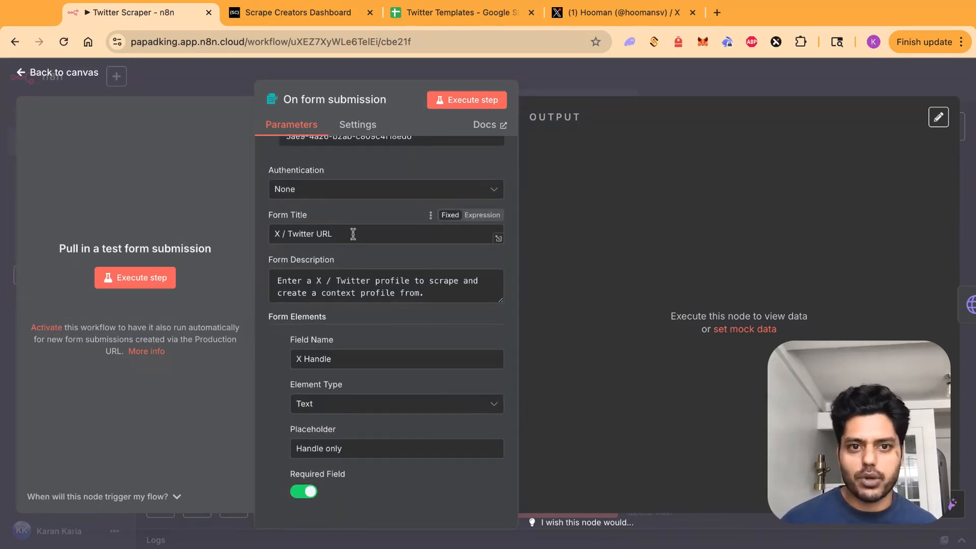
scroll(365, 234, down, 4)
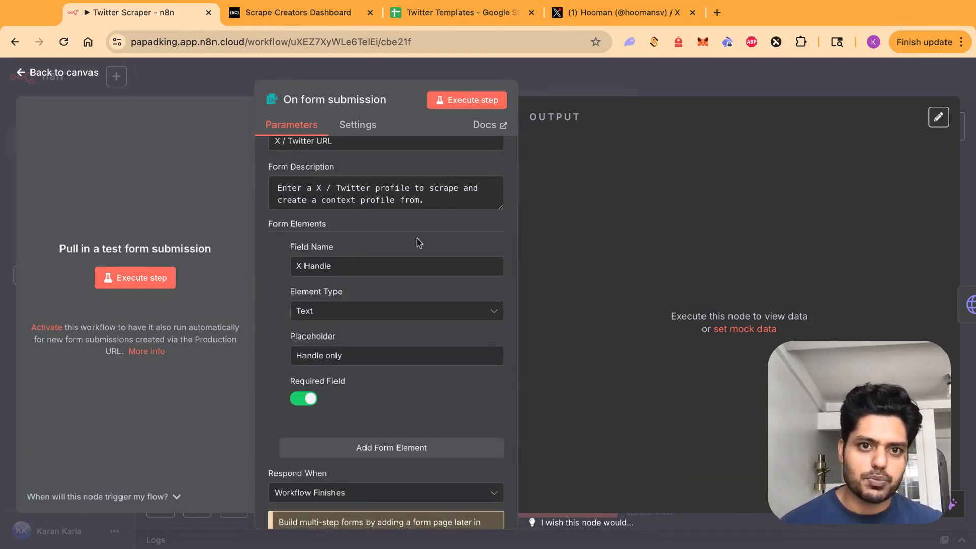
scroll(351, 257, down, 4)
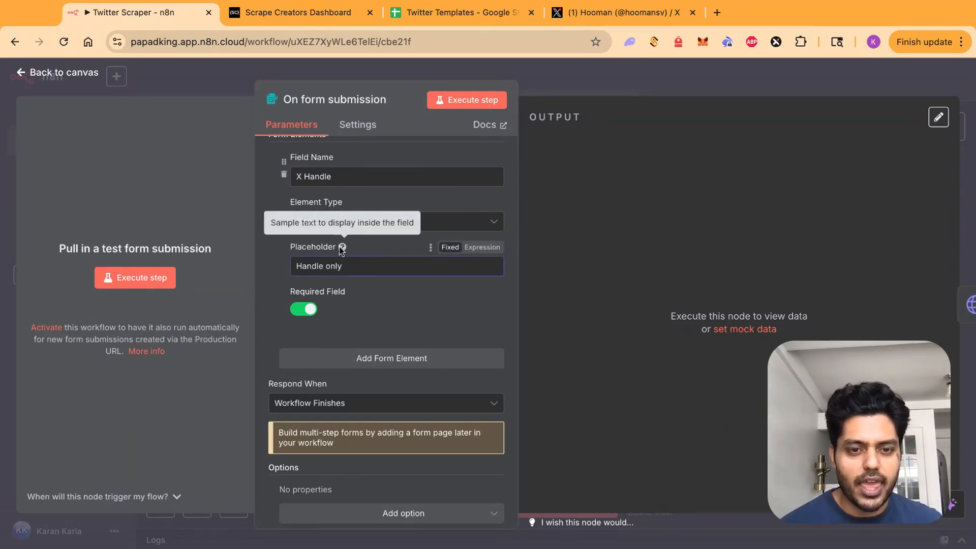
click(371, 289)
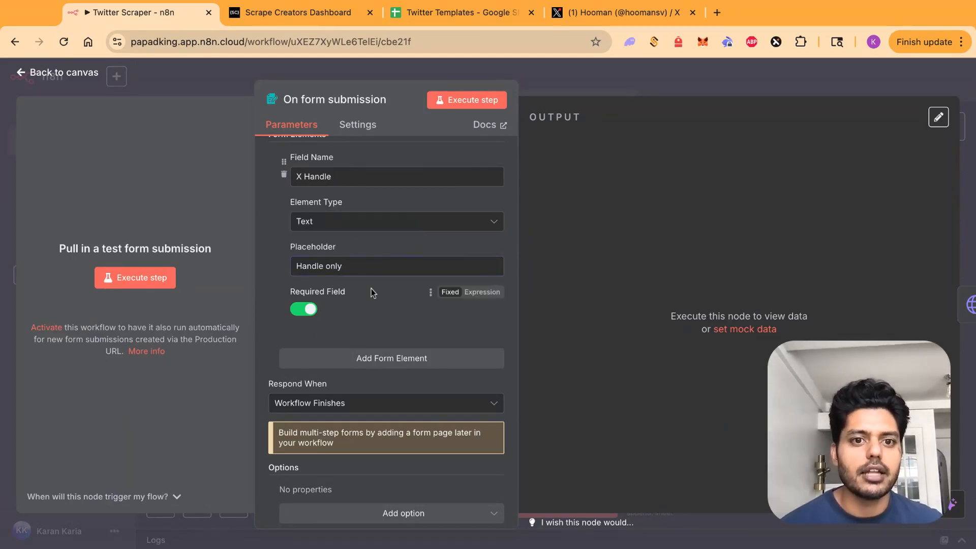
click(584, 86)
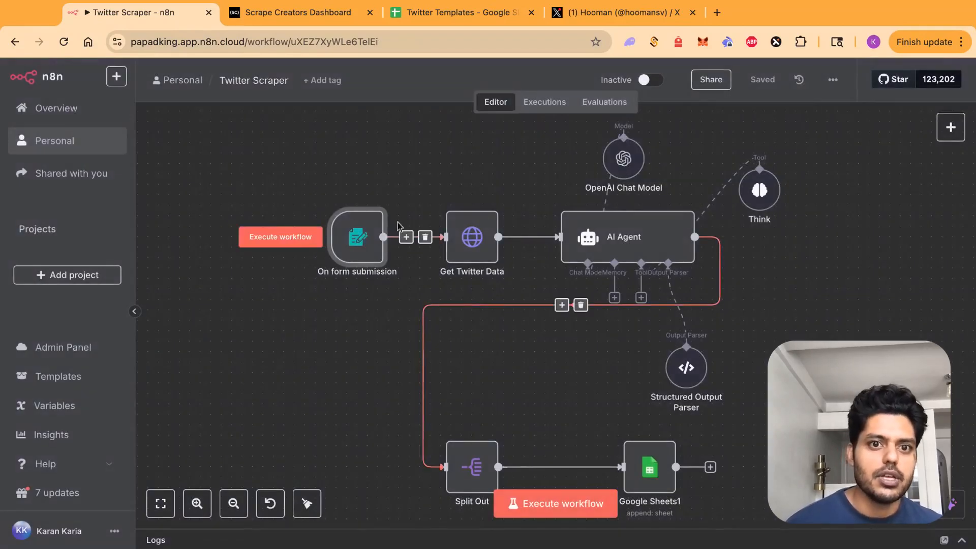
Run the On form submission node and submit the handle gregisenberg, taken from the profile found by searching X for "gregisen".
click(336, 198)
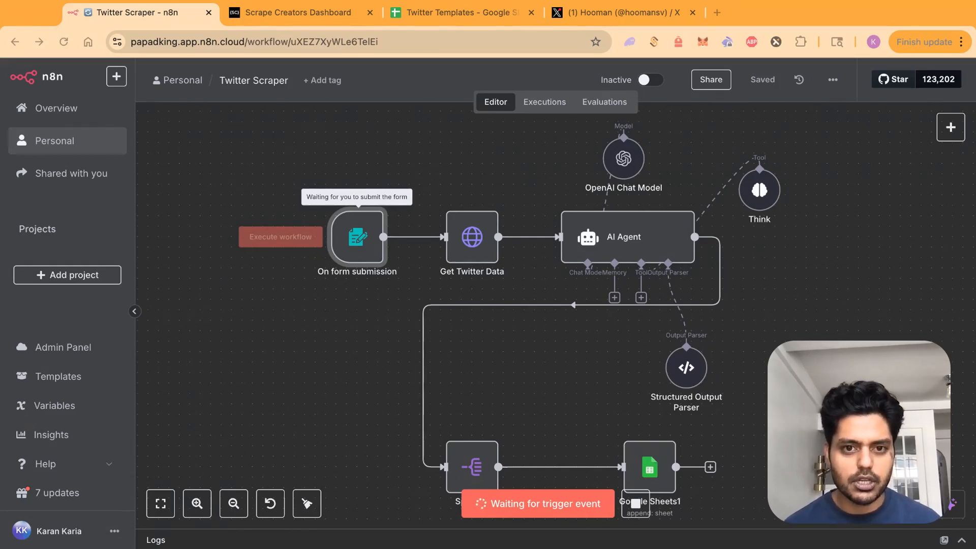
click(618, 13)
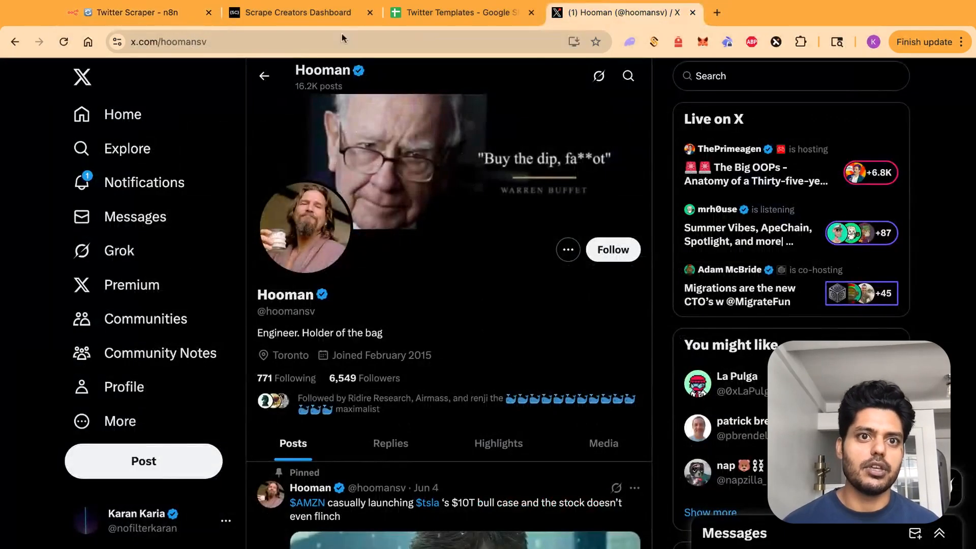
click(772, 77)
text(gr)
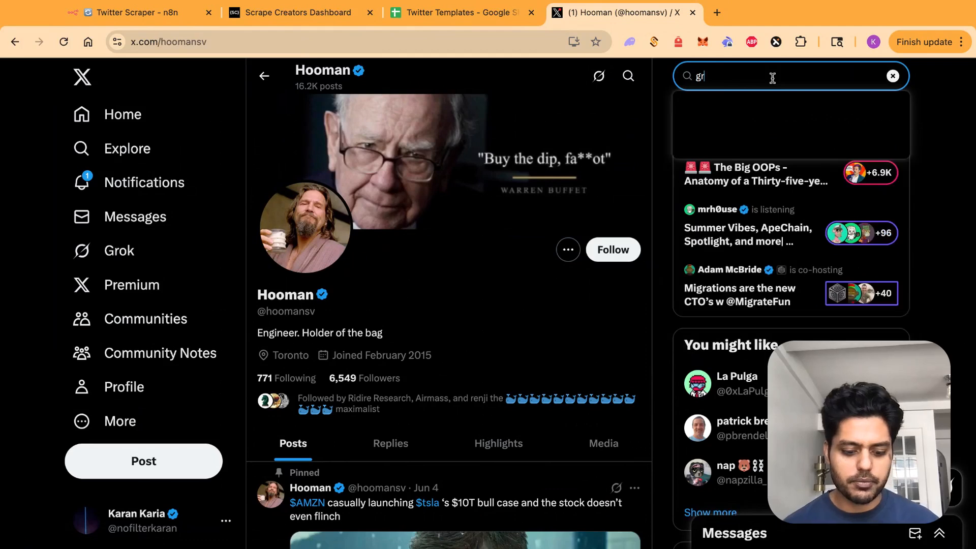
text(egisen)
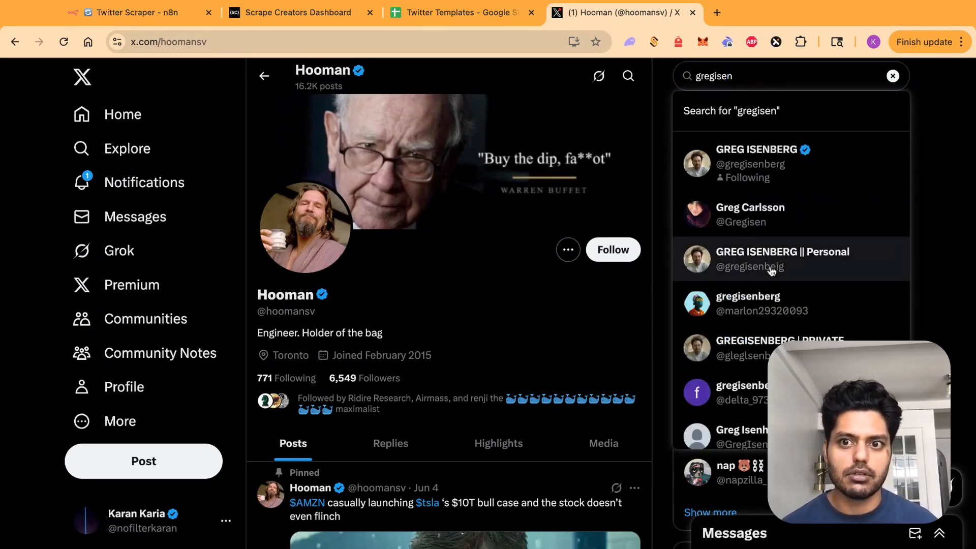
click(773, 171)
click(241, 40)
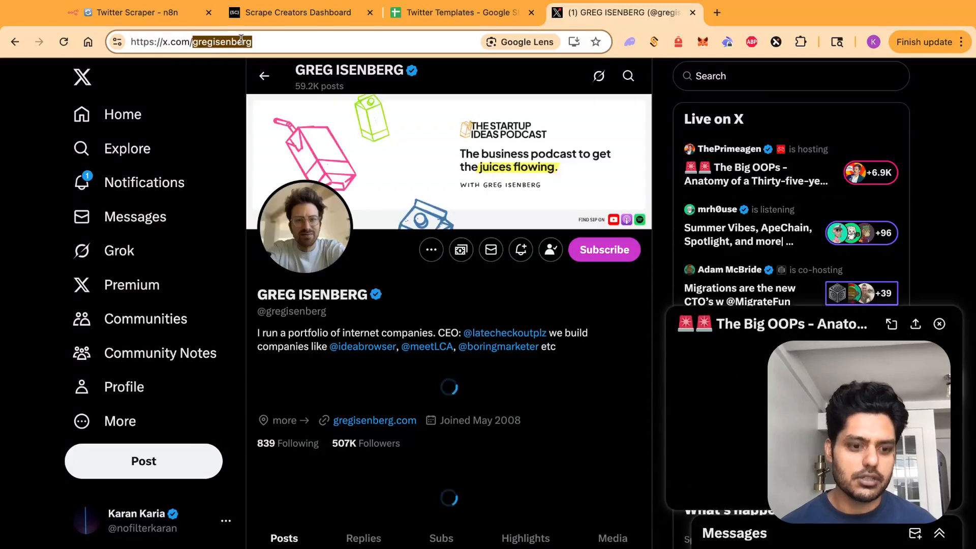
click(172, 14)
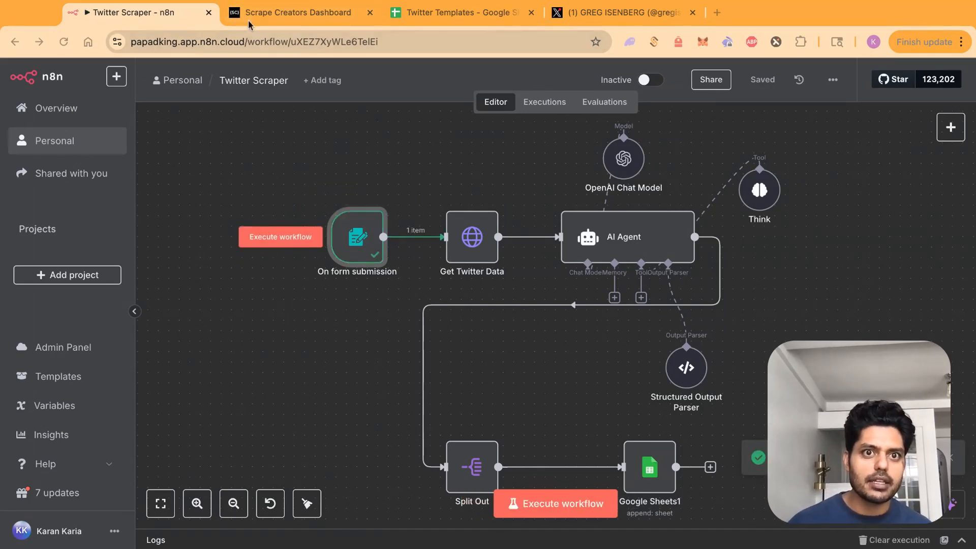
Open the On form submission node and inspect the X Handle value in its output.
drag(370, 295, 284, 191)
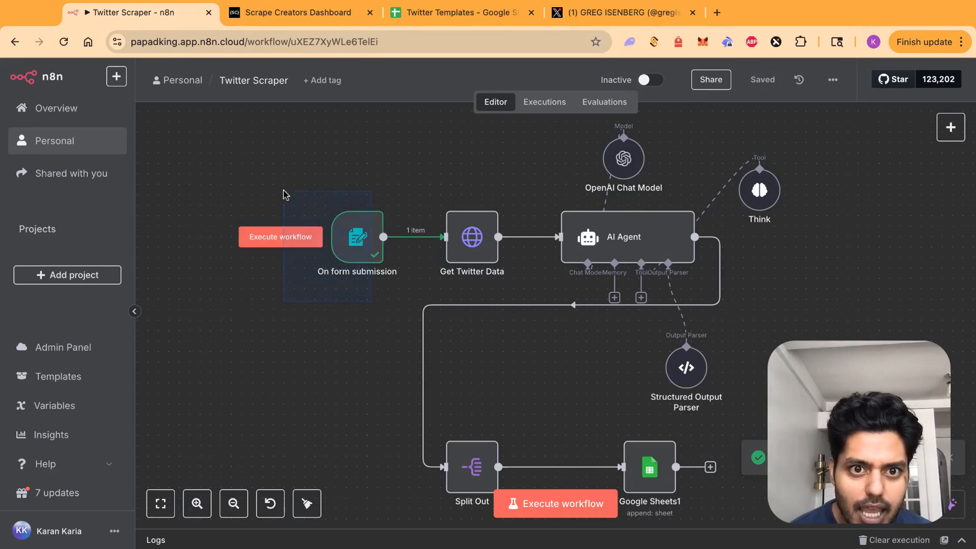
double_click(357, 237)
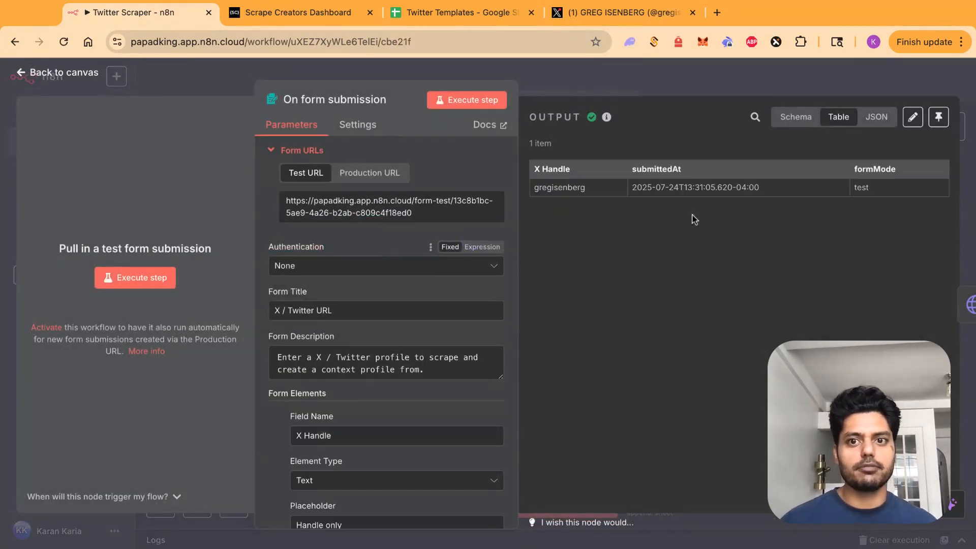
double_click(552, 188)
click(575, 188)
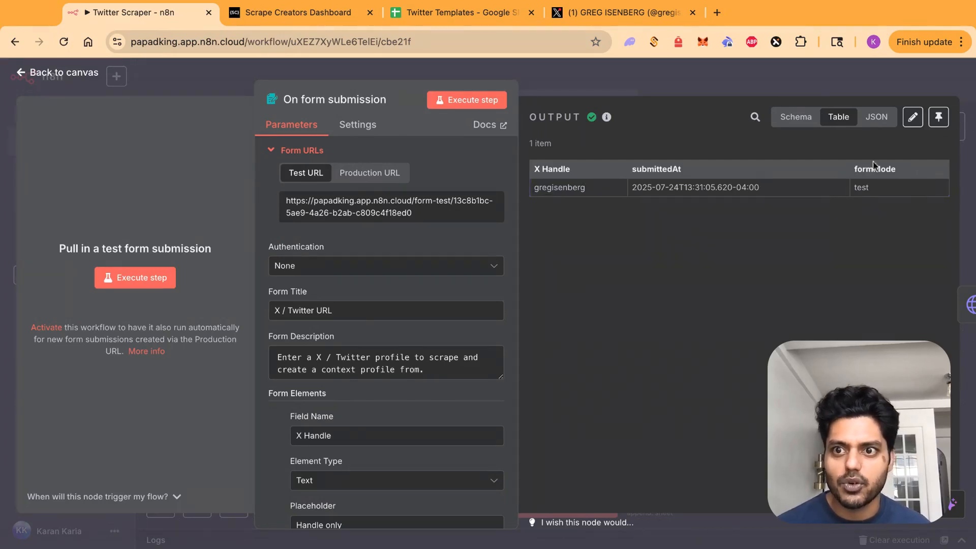
Leave the On form submission node and open the Get Twitter Data node from the canvas.
click(689, 82)
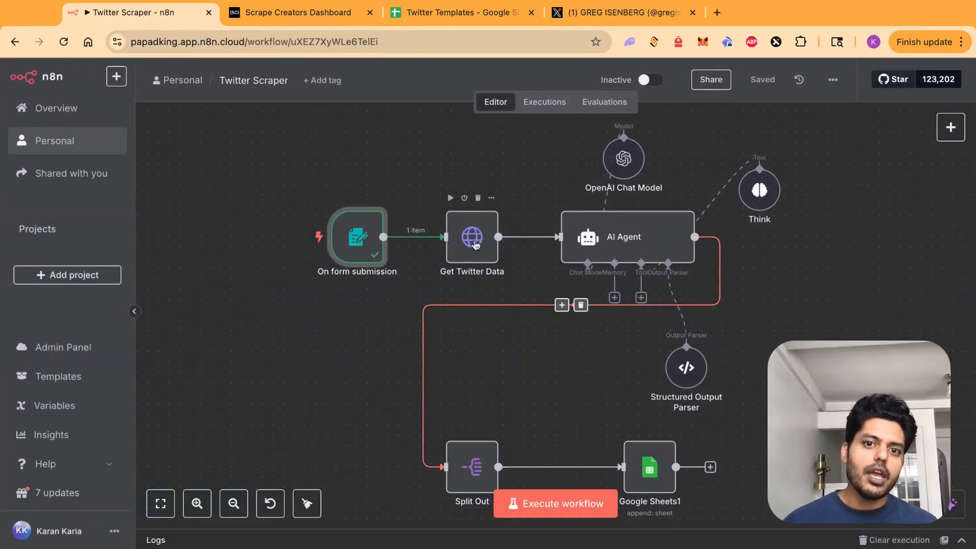
mouse_move(464, 212)
mouse_move(423, 180)
mouse_down()
mouse_move(490, 264)
mouse_move(525, 283)
mouse_up()
click(524, 283)
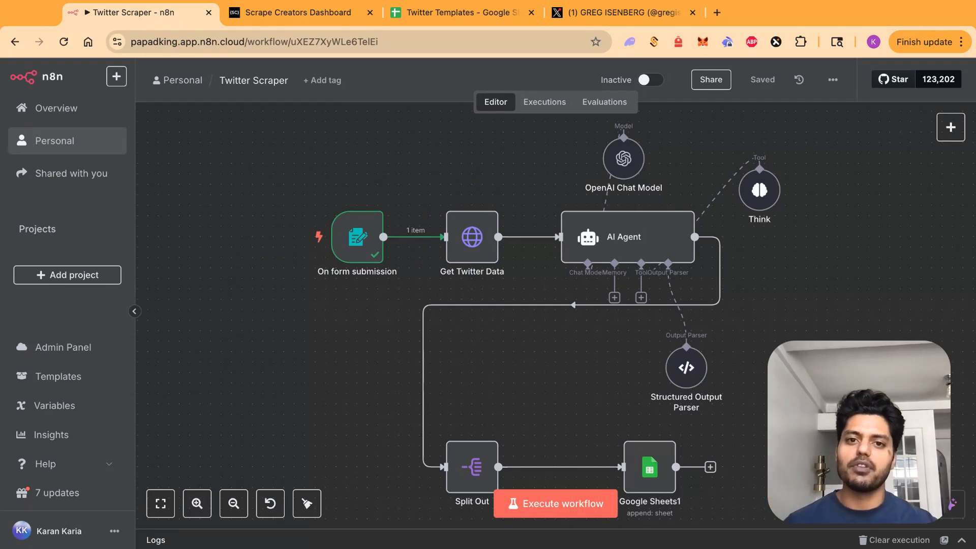
click(470, 239)
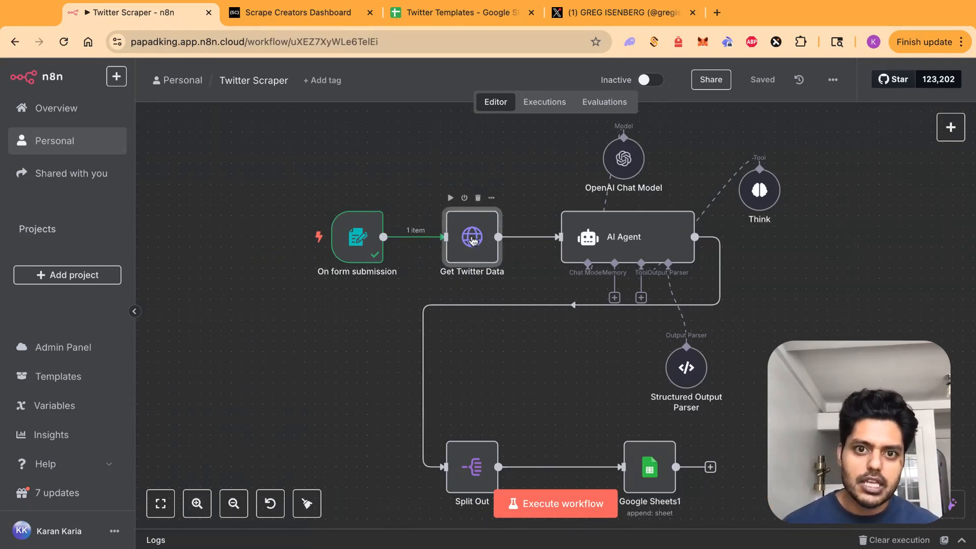
double_click(482, 227)
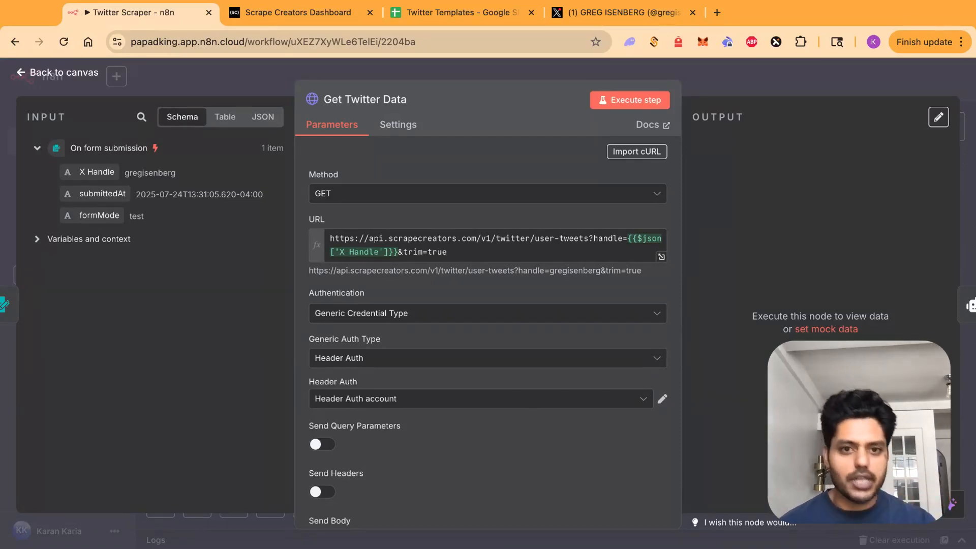
Examine the Get Twitter Data node's Authentication choices, Generic Auth Type choices and remaining request settings.
click(439, 315)
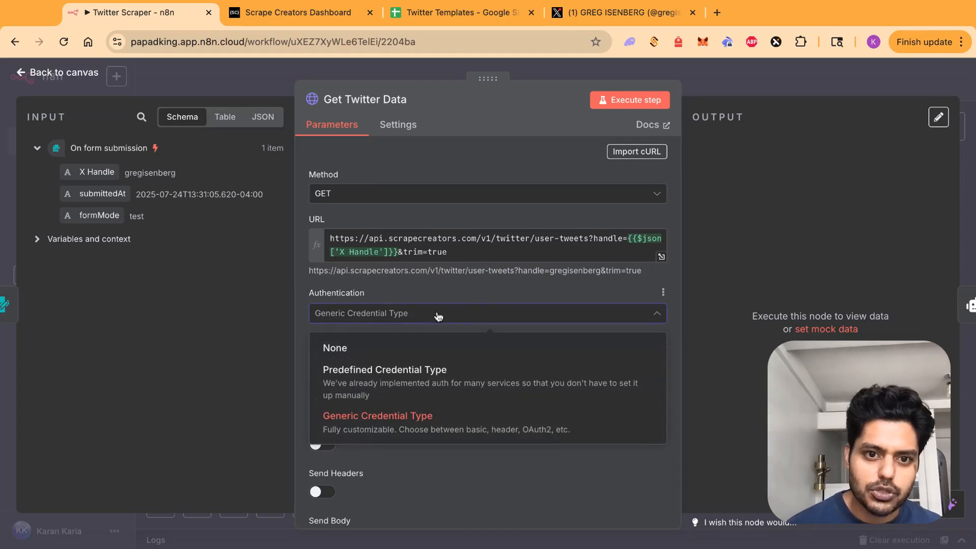
click(275, 310)
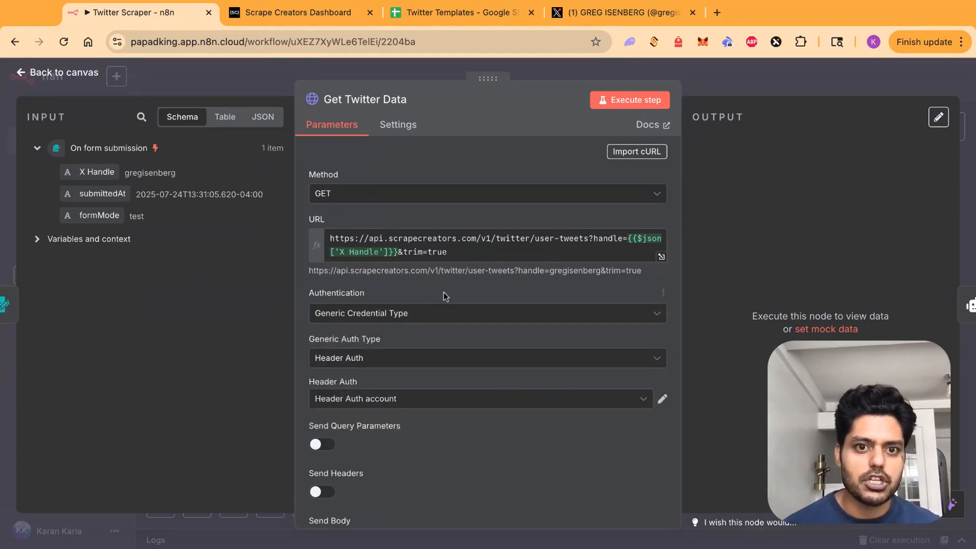
click(453, 315)
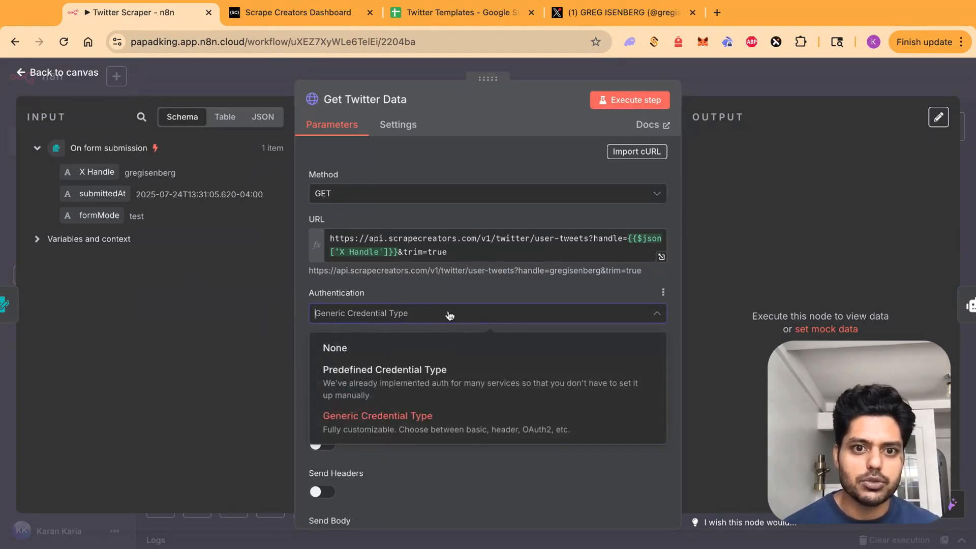
click(311, 320)
click(479, 358)
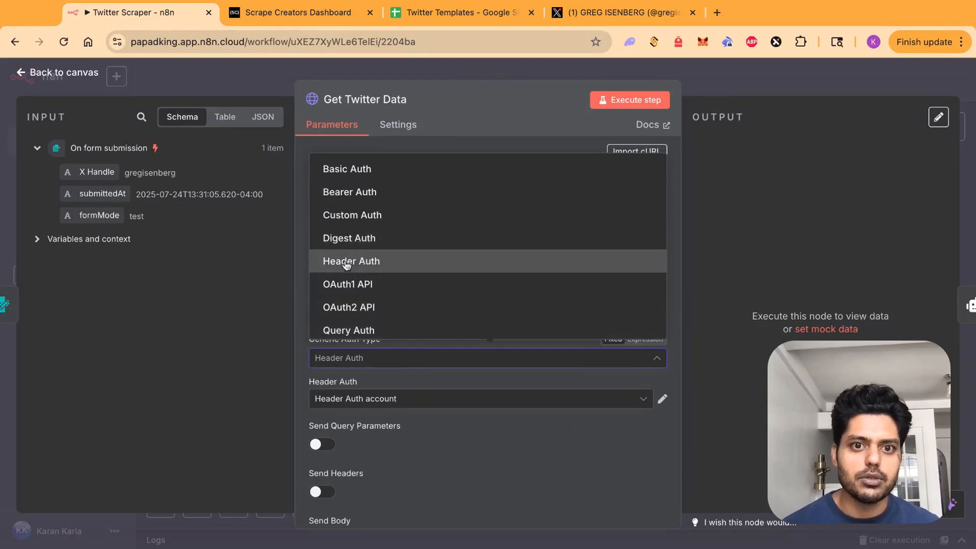
click(302, 374)
scroll(307, 367, down, 3)
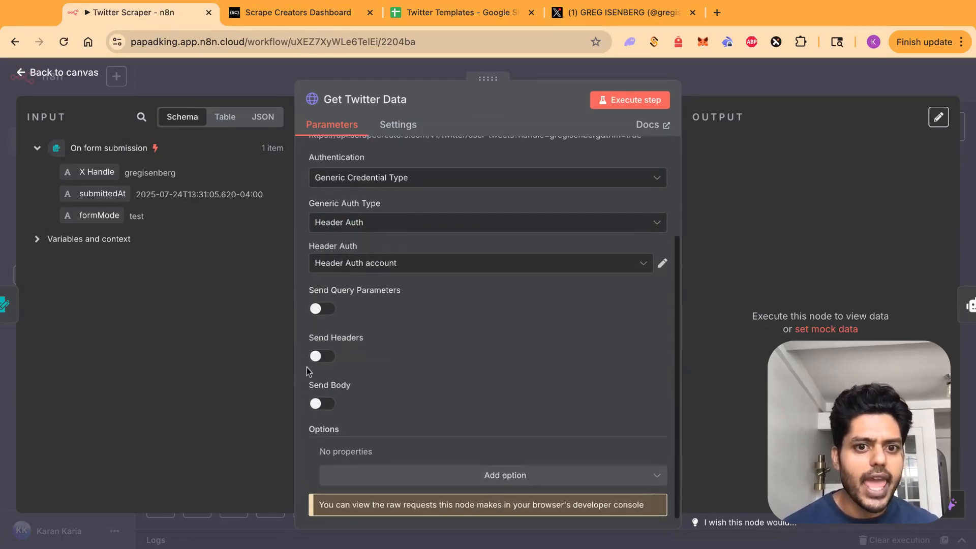
Start a new Header Auth credential for the Get Twitter Data node.
click(356, 263)
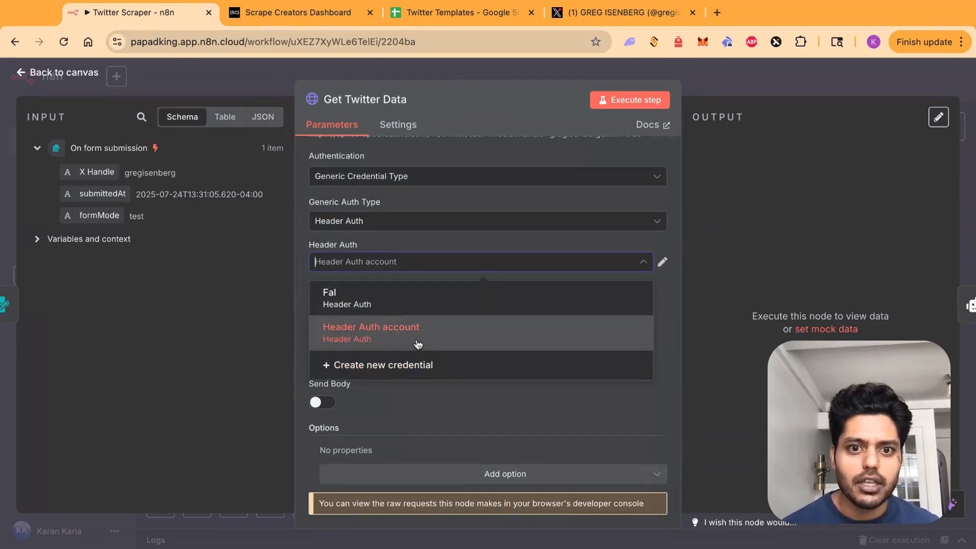
click(391, 366)
click(383, 273)
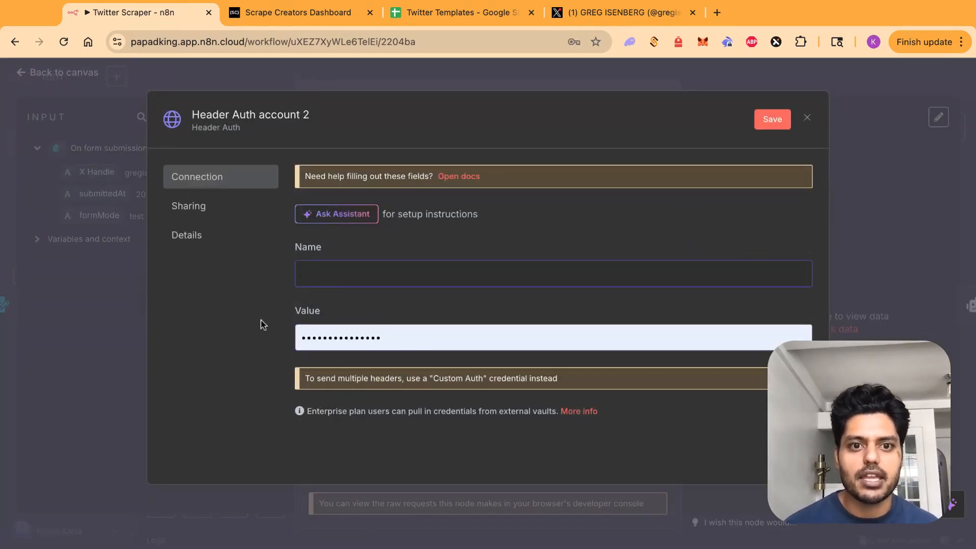
Switch to the Scrape Creators dashboard and look over its Overview and API Keys pages.
click(282, 17)
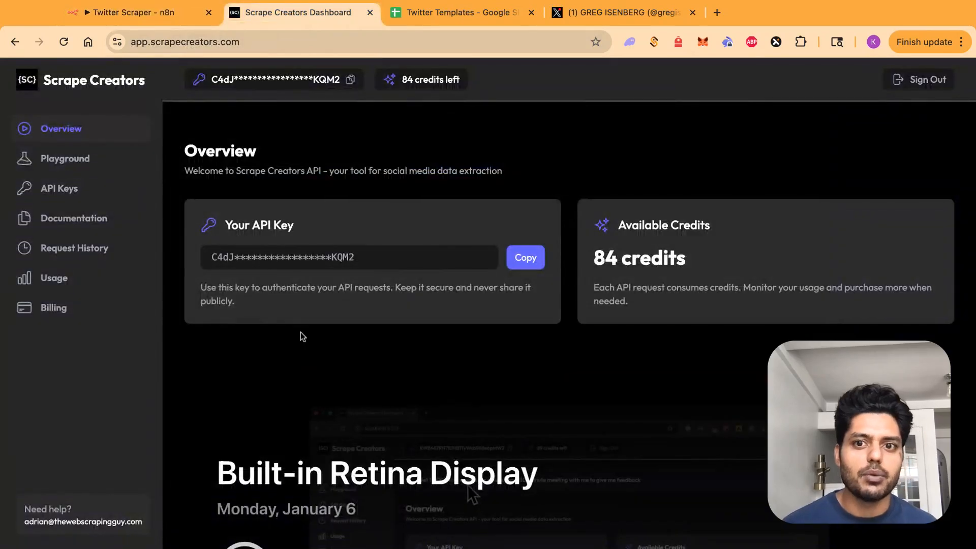
scroll(269, 326, down, 3)
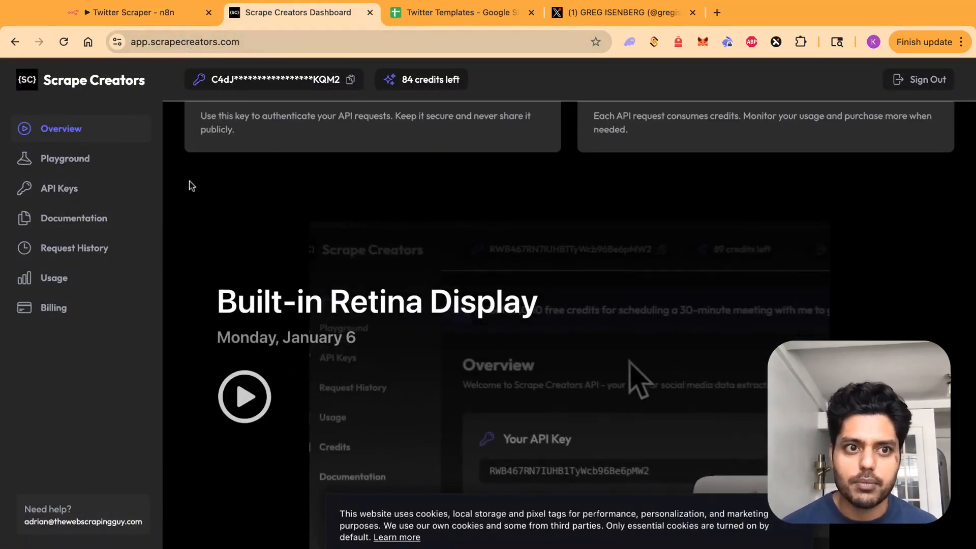
scroll(208, 197, up, 4)
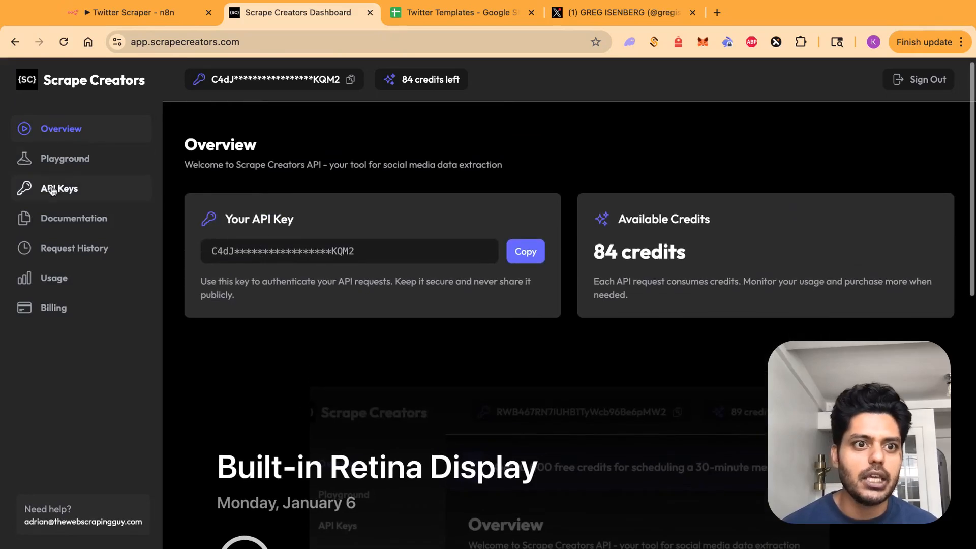
click(56, 188)
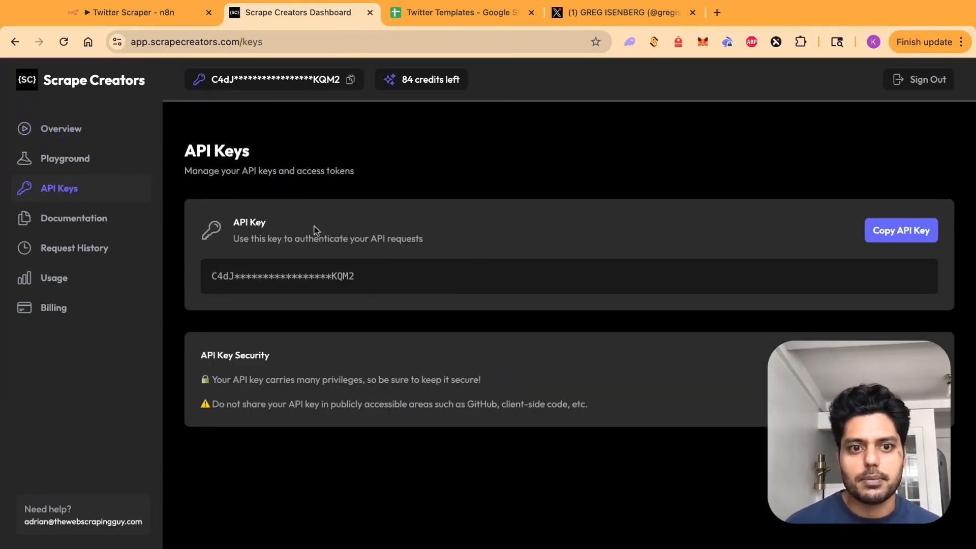
Open the Scrape Creators Playground and choose Twitter as the API to generate its cURL request.
click(83, 158)
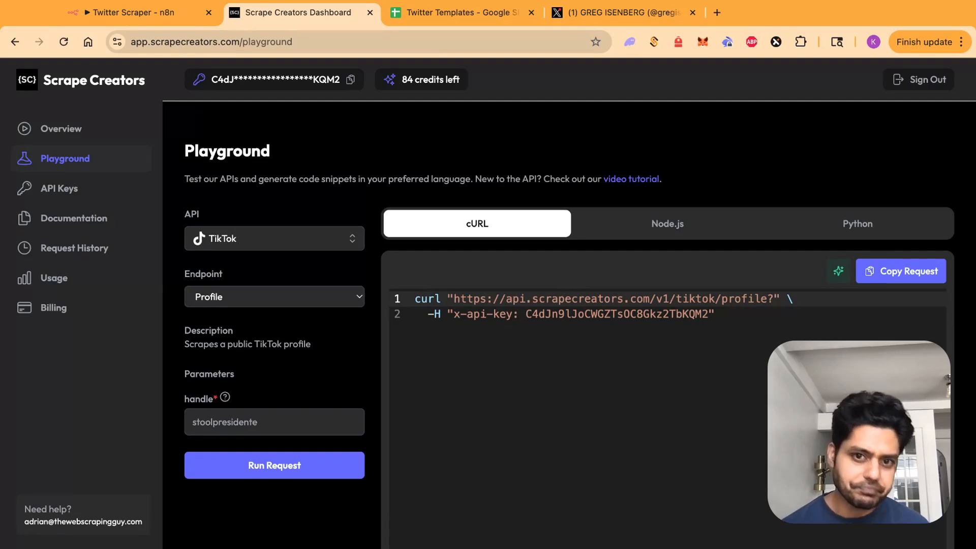
click(272, 244)
scroll(259, 321, down, 5)
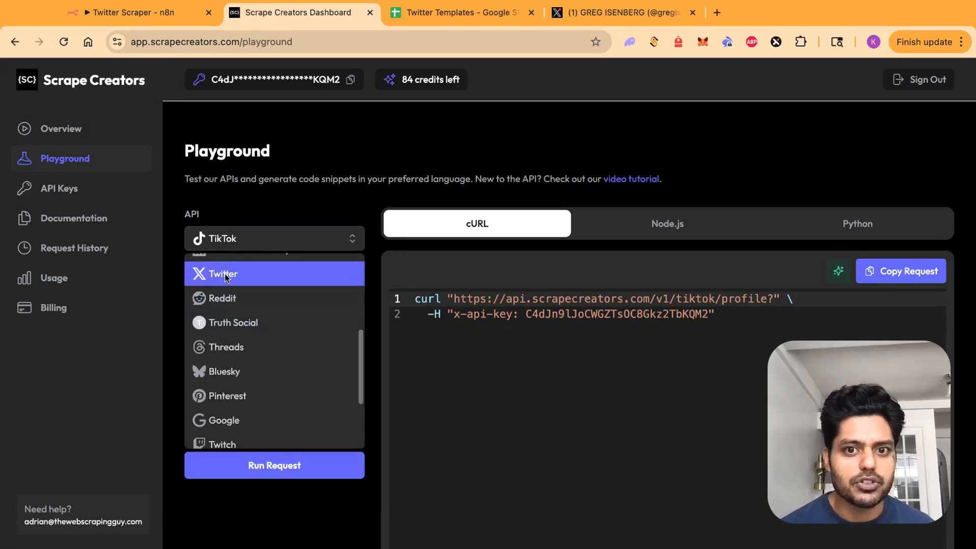
click(225, 275)
scroll(709, 325, down, 1)
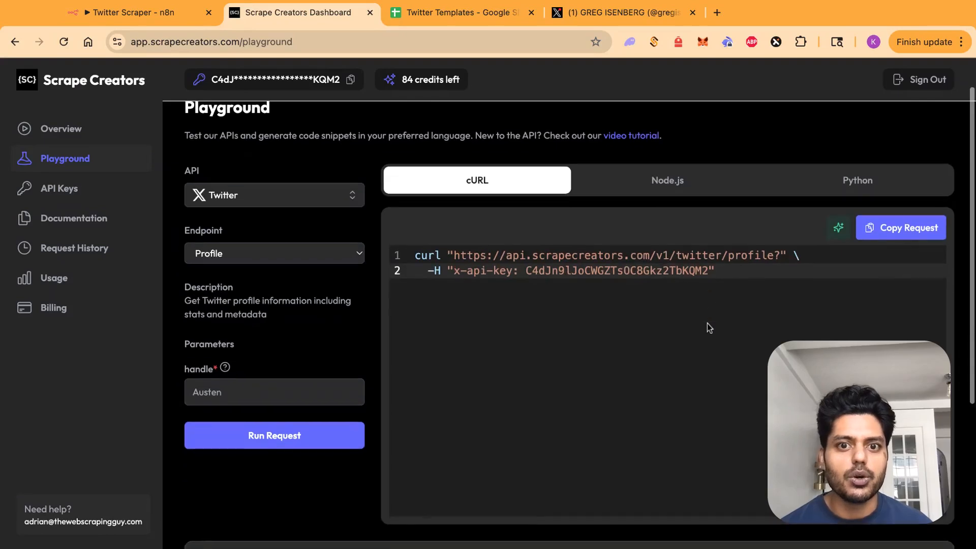
Copy the header name x-api-key from the cURL request and enter it as the new n8n credential's Name.
drag(455, 272, 506, 272)
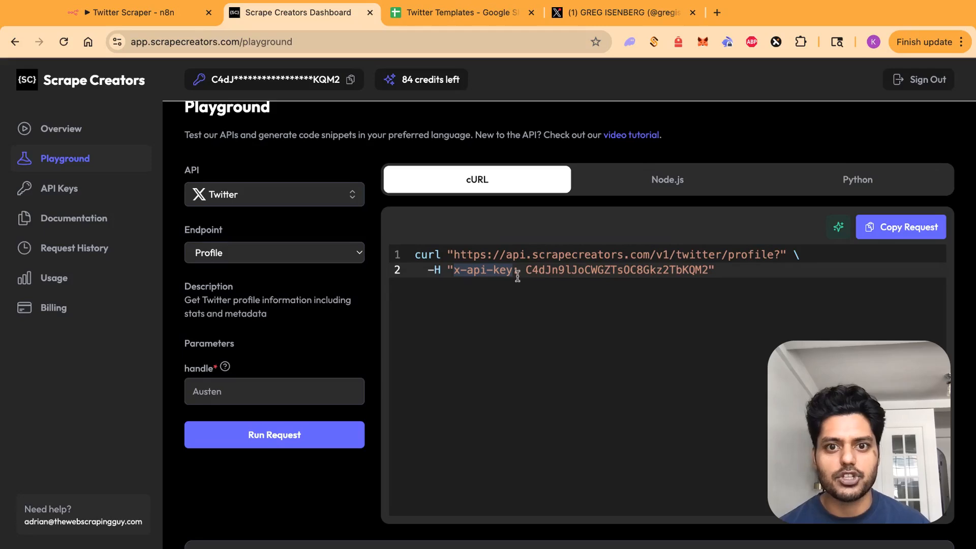
click(157, 18)
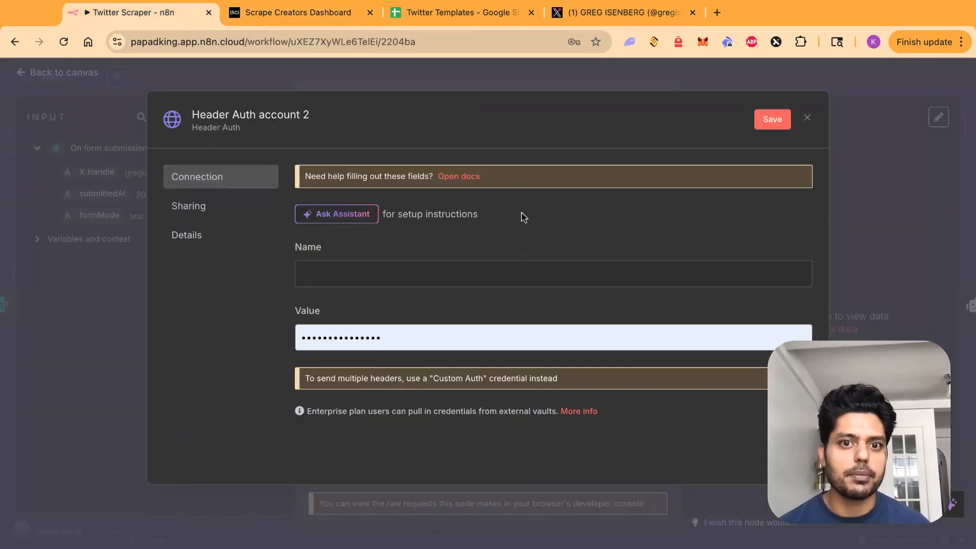
click(328, 18)
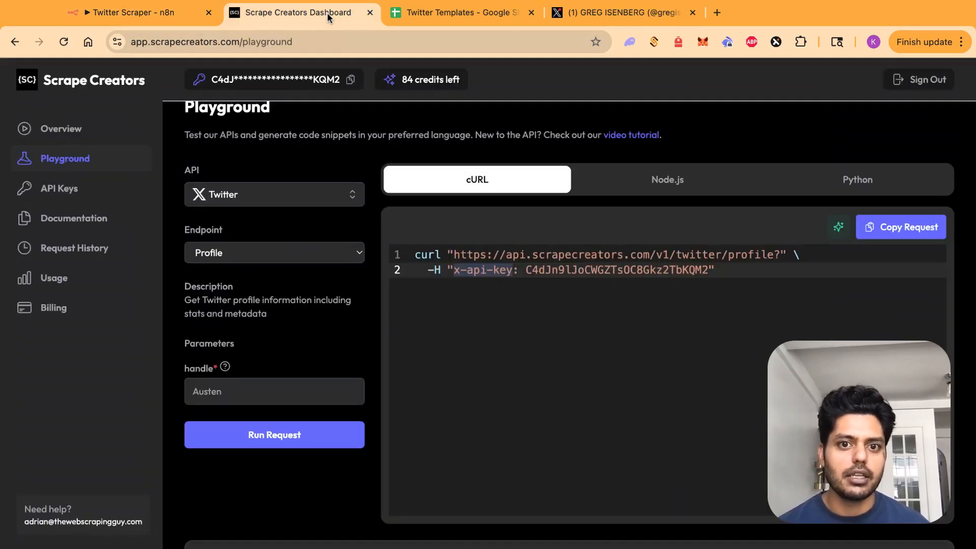
click(179, 14)
click(328, 277)
key(super+v)
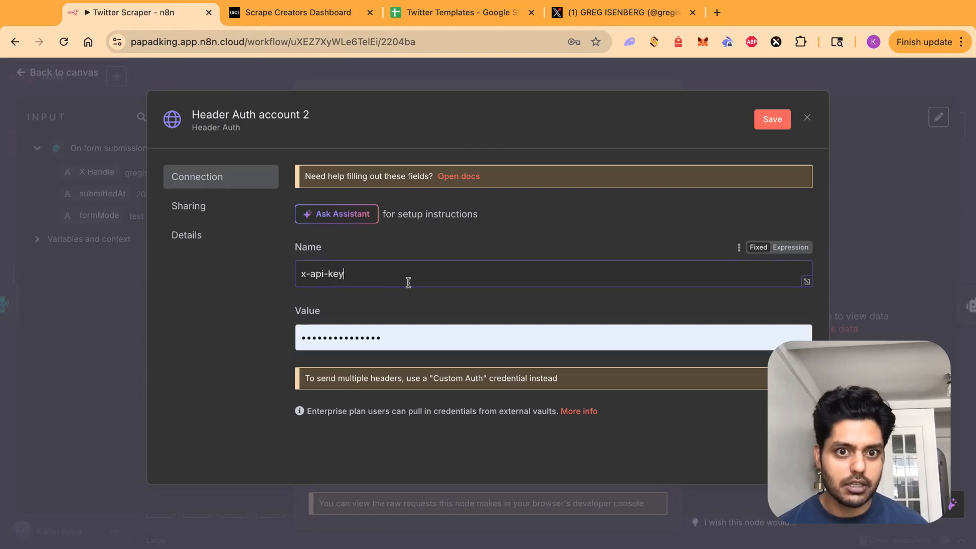
Replace the new credential's Value with the API key copied from the Scrape Creators cURL request.
click(414, 337)
key(super+a)
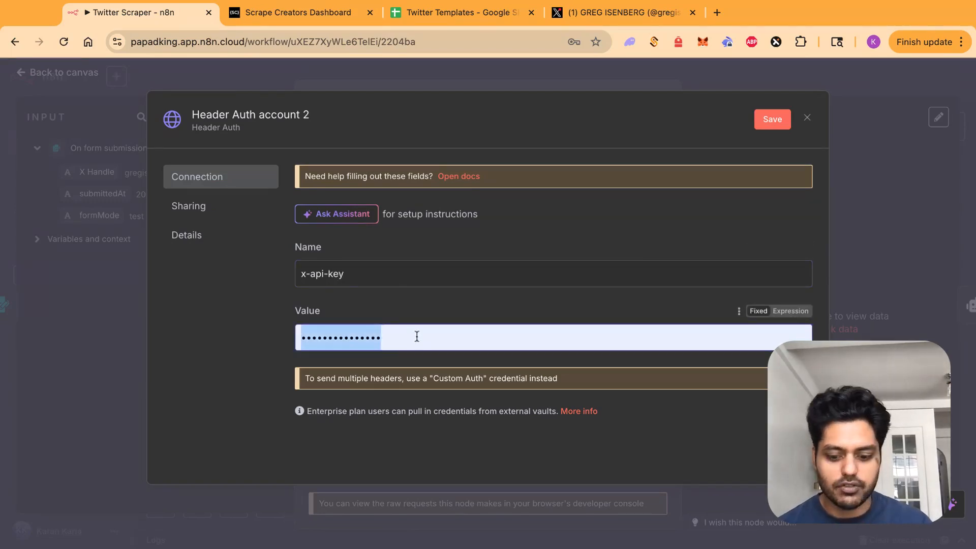
key(BackSpace)
click(338, 17)
double_click(562, 269)
click(542, 243)
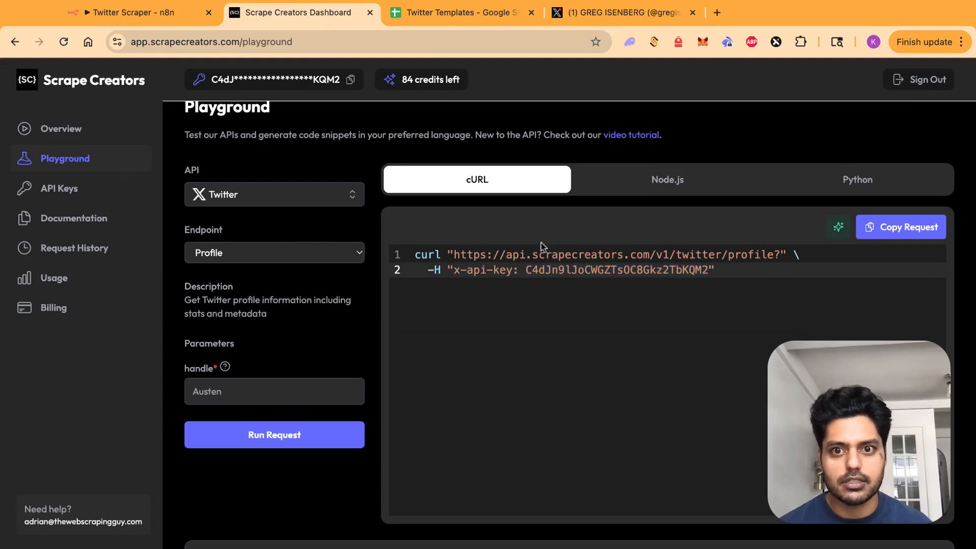
click(151, 21)
key(ctrl+v)
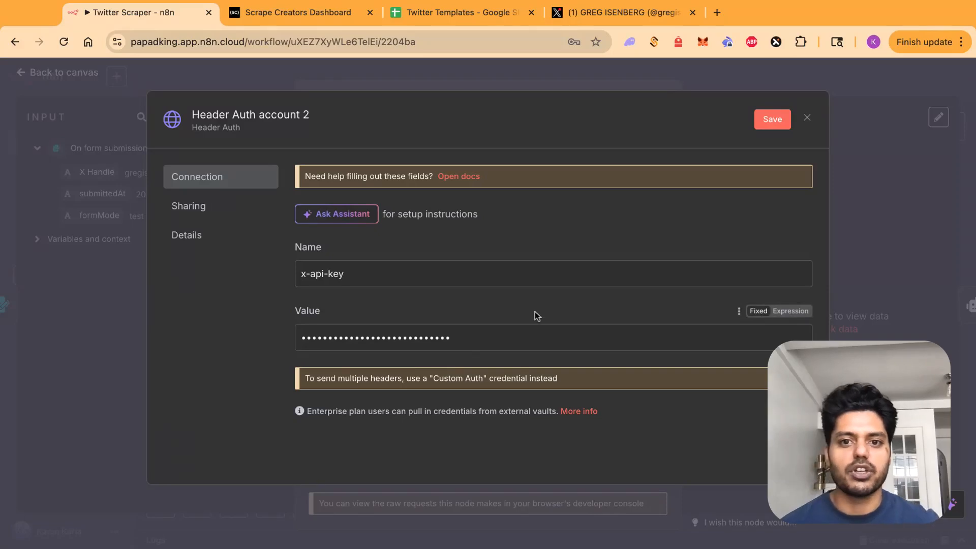
Close the new Header Auth credential without saving it.
scroll(501, 312, down, 1)
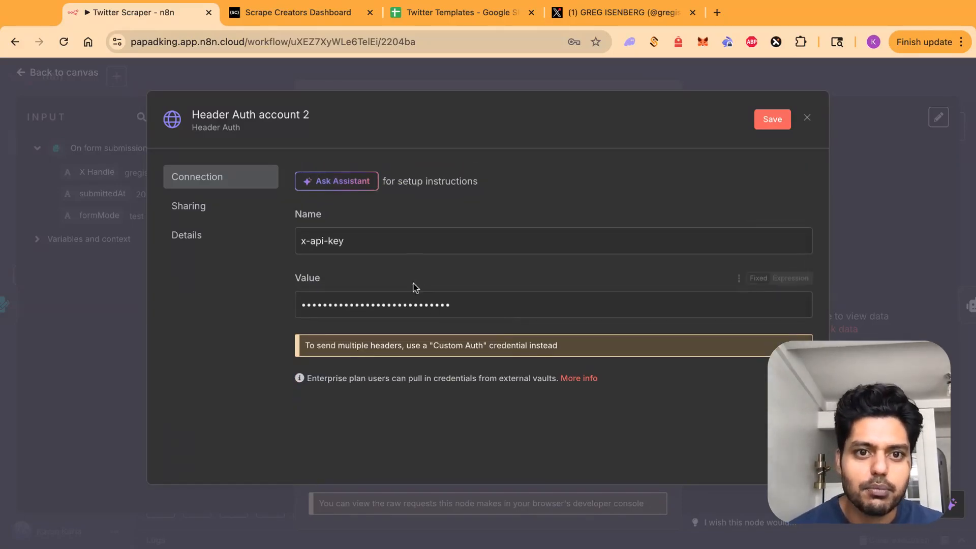
click(807, 118)
click(536, 339)
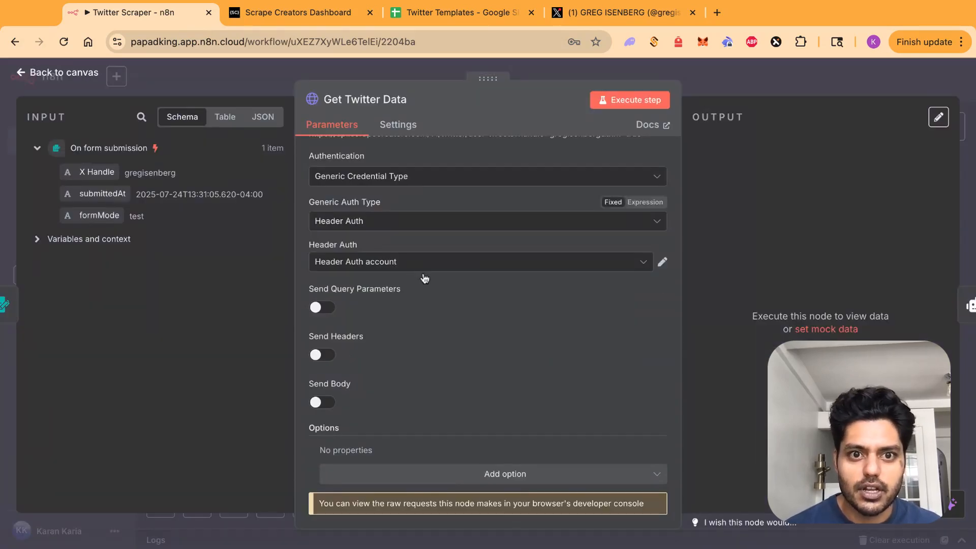
Review the Get Twitter Data node's request URL and authentication settings once more, ending on the workflow canvas.
scroll(447, 307, down, 1)
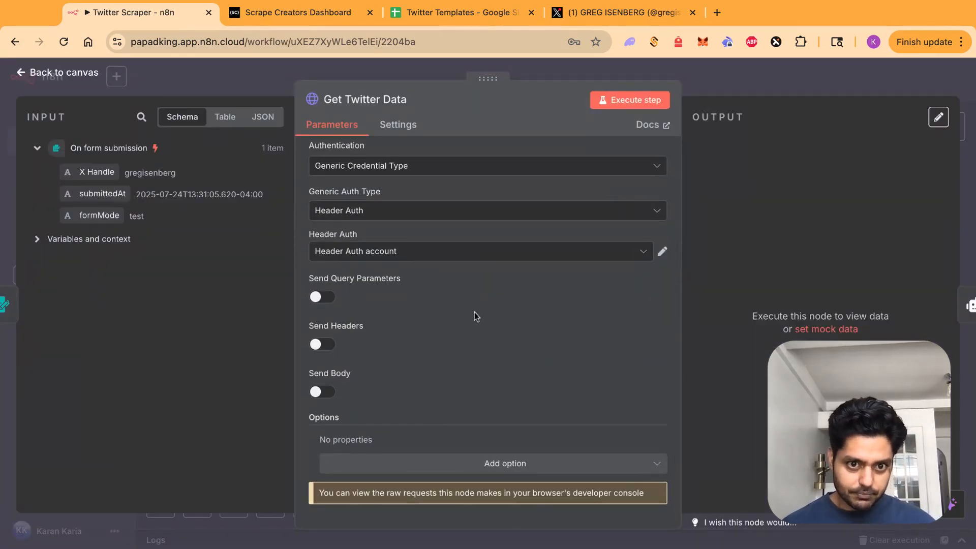
scroll(478, 315, up, 5)
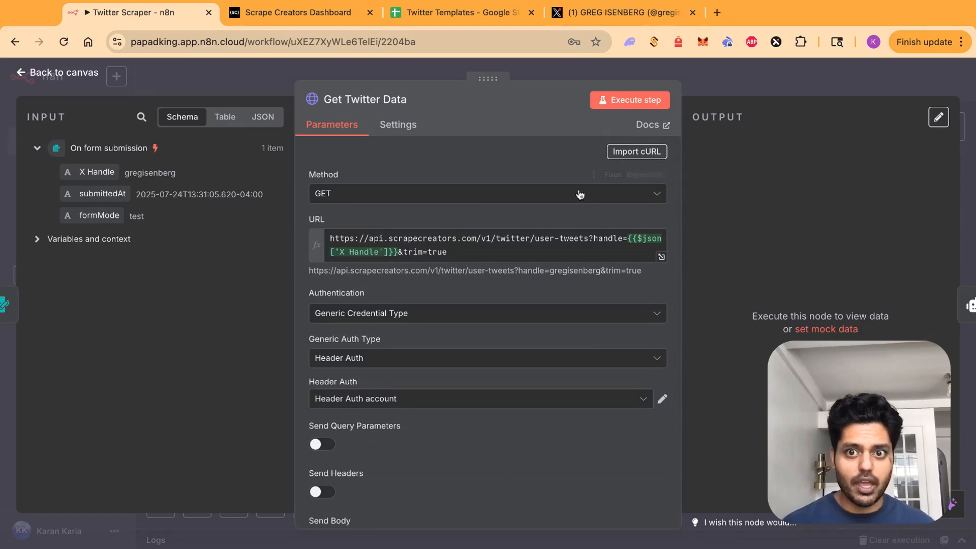
click(755, 79)
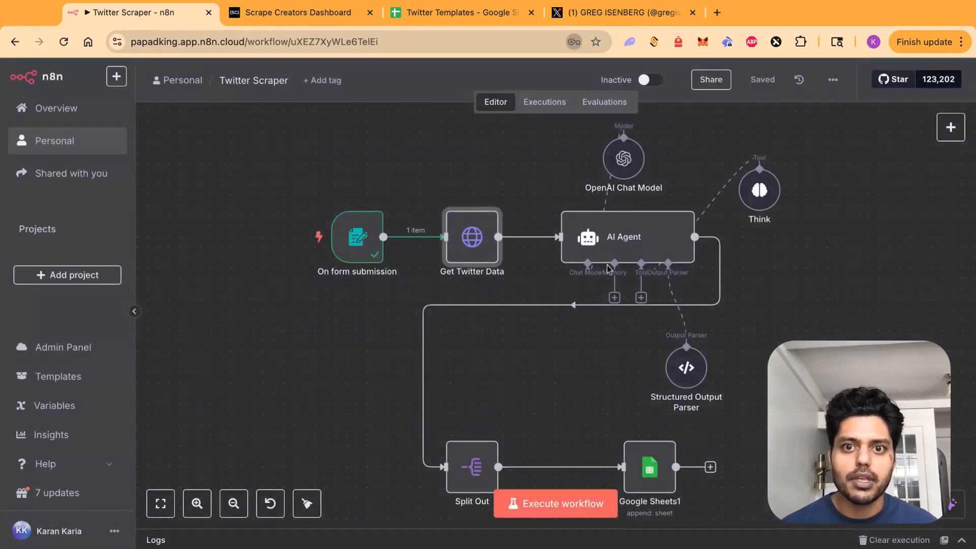
mouse_move(450, 203)
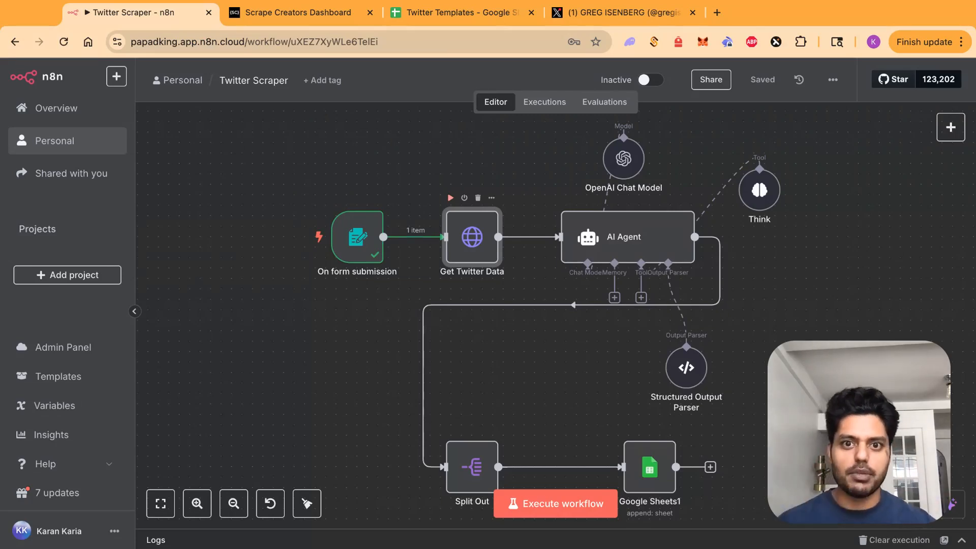
double_click(472, 248)
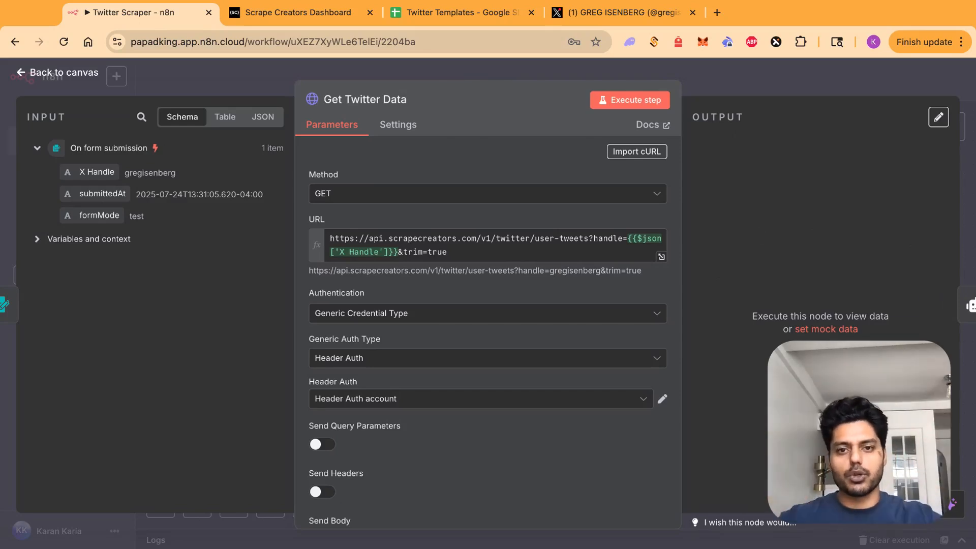
click(743, 91)
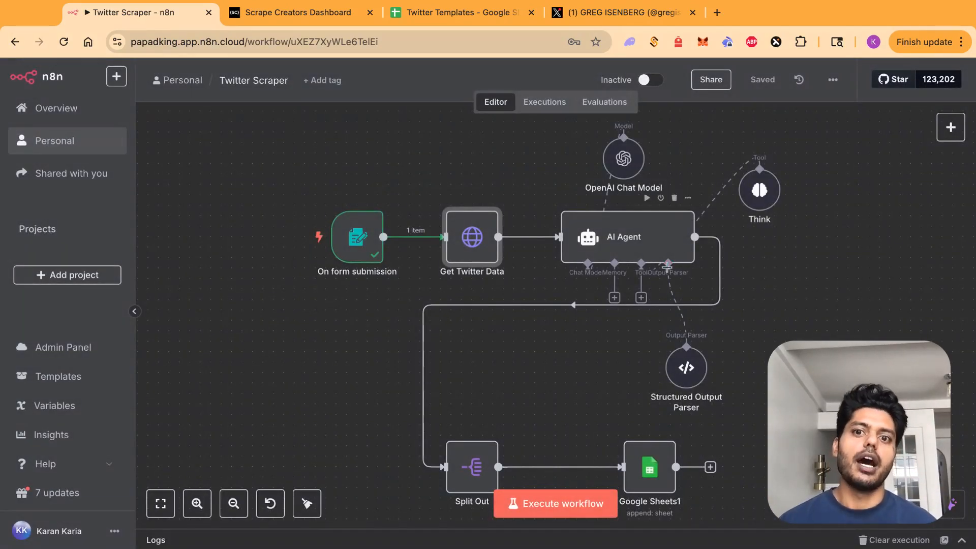
click(813, 243)
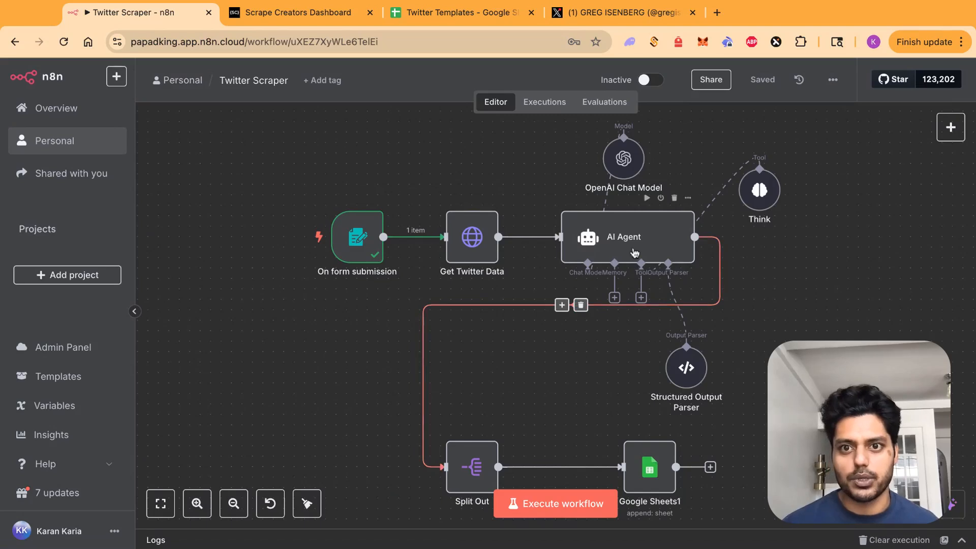
scroll(622, 245, up, 1)
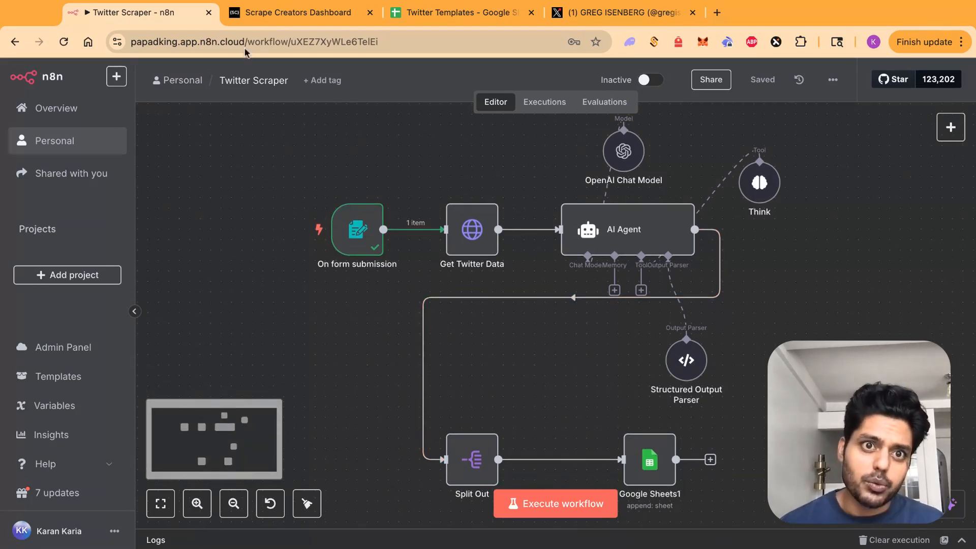
Switch to the Scrape Creators playground and run the Twitter Profile request for the handle gregisenberg.
click(290, 12)
click(254, 393)
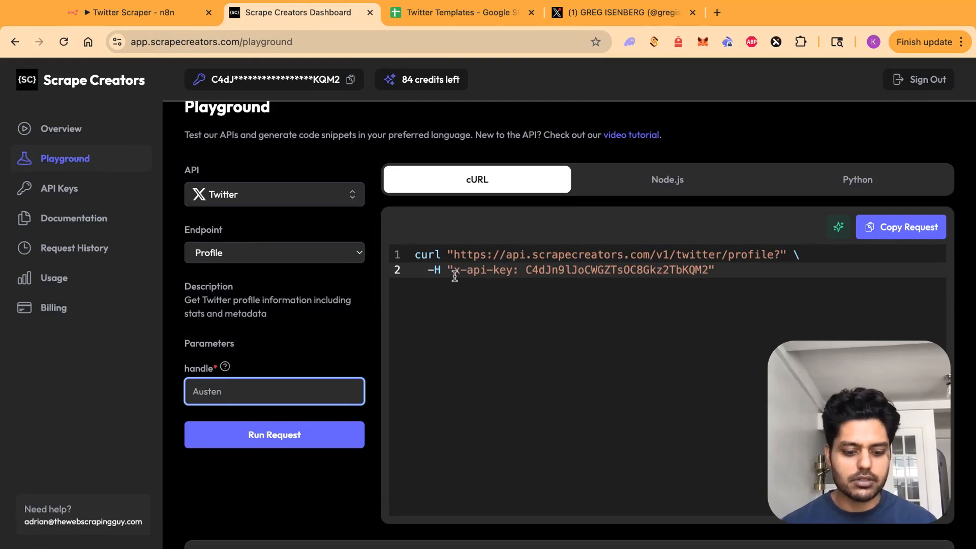
text(gregisenberg)
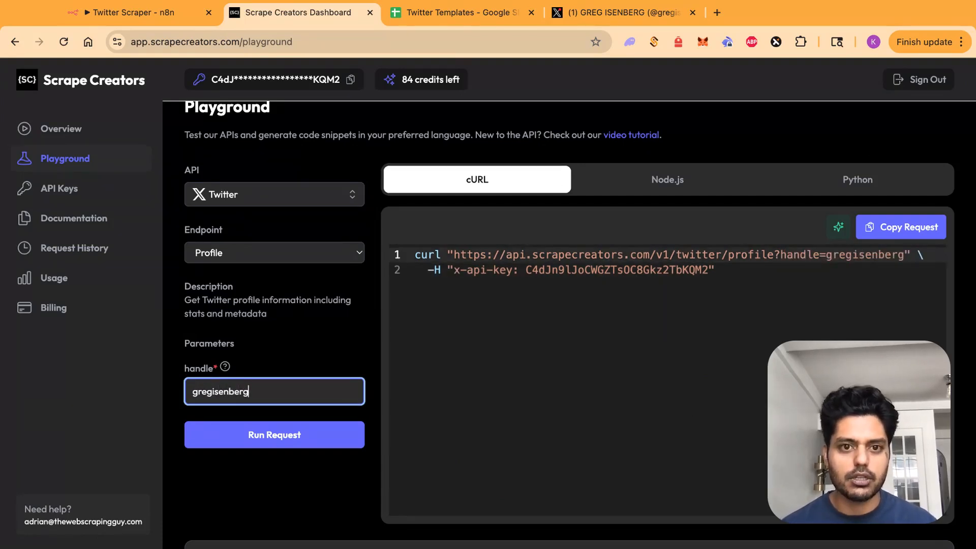
click(337, 425)
Examine the profile response for the account description, follower counts and verification details.
scroll(554, 413, down, 5)
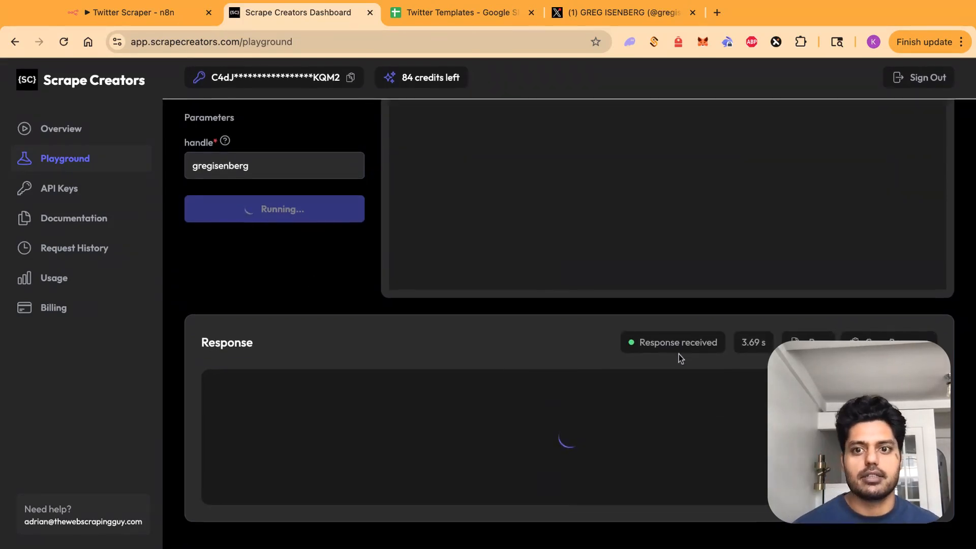
scroll(260, 277, down, 3)
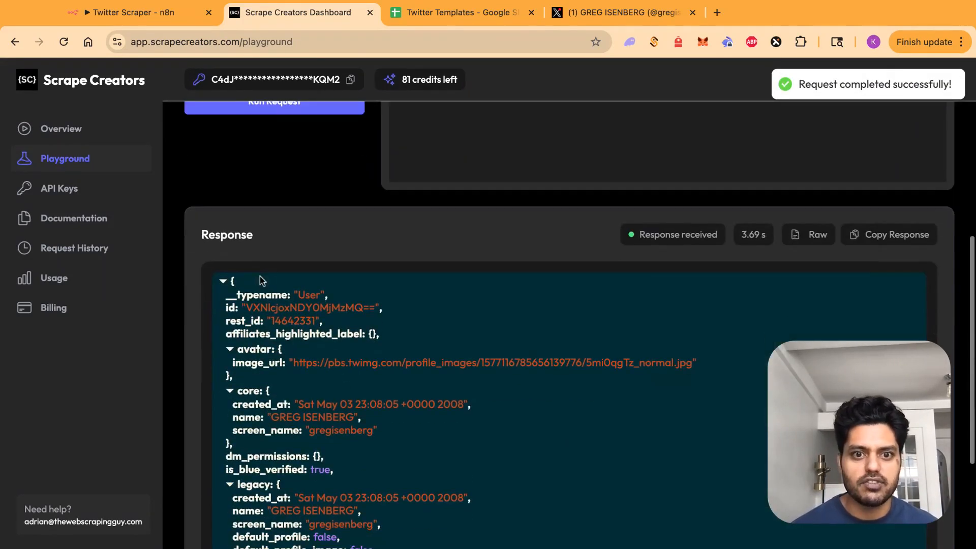
scroll(426, 340, down, 3)
scroll(440, 349, down, 3)
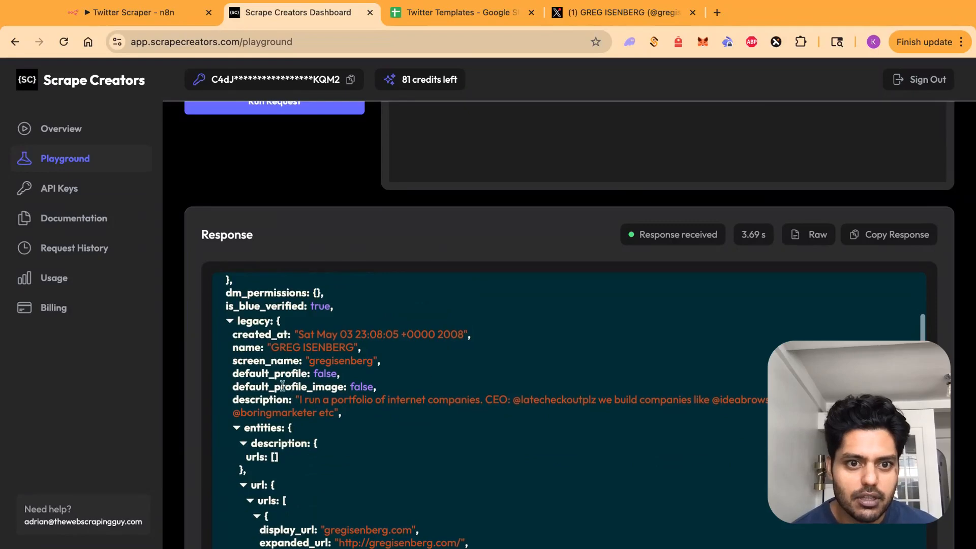
drag(297, 401, 348, 415)
click(348, 414)
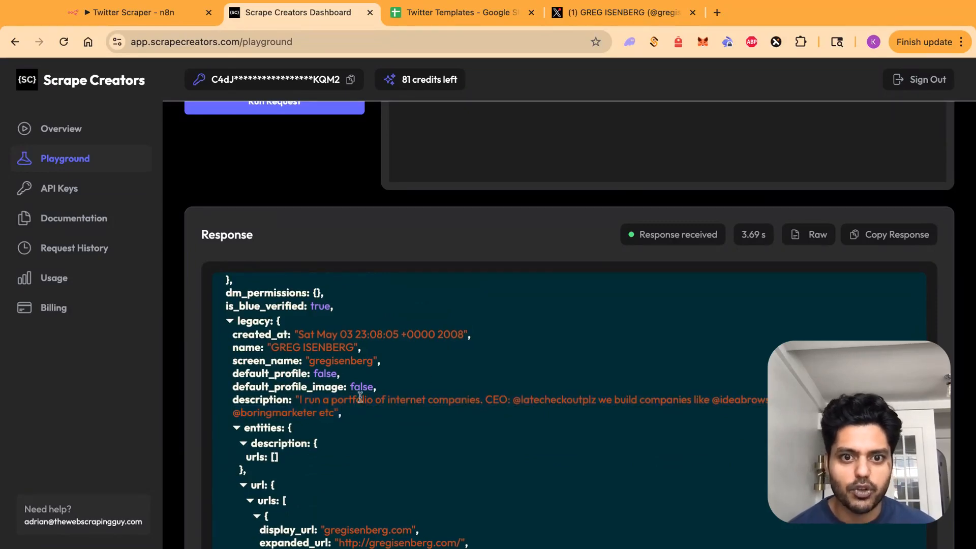
scroll(363, 390, down, 5)
scroll(363, 389, down, 12)
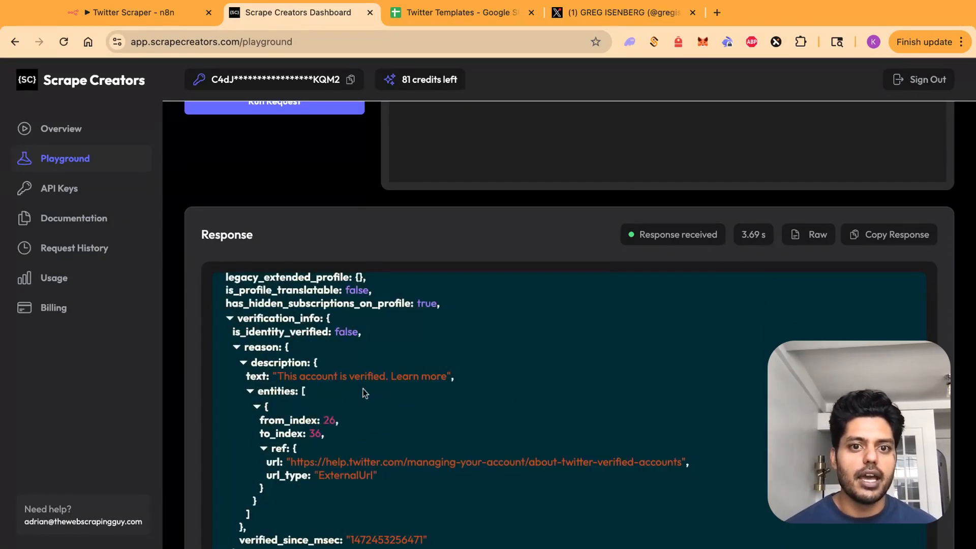
scroll(363, 391, down, 2)
scroll(363, 389, up, 15)
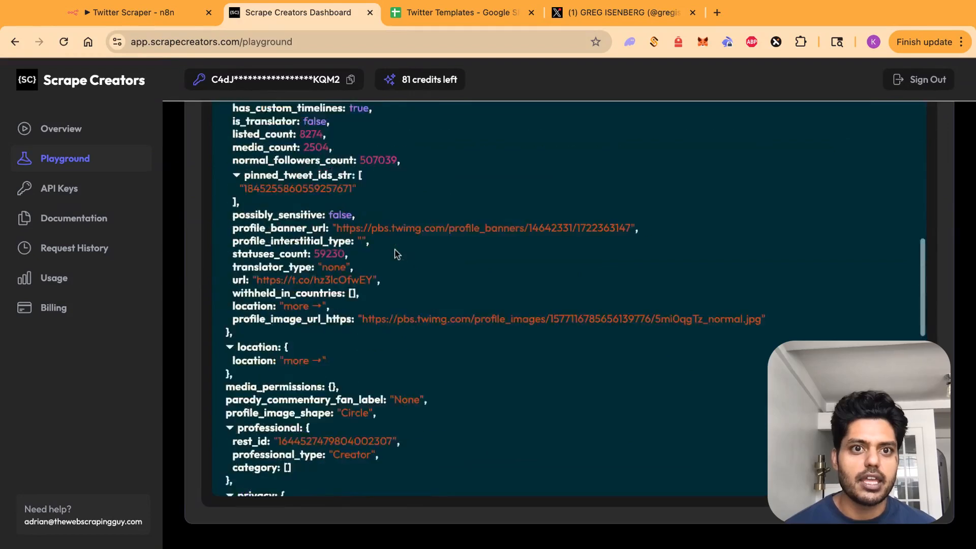
Change the Twitter endpoint to User Tweets and read its description of which tweets are returned.
scroll(273, 288, up, 15)
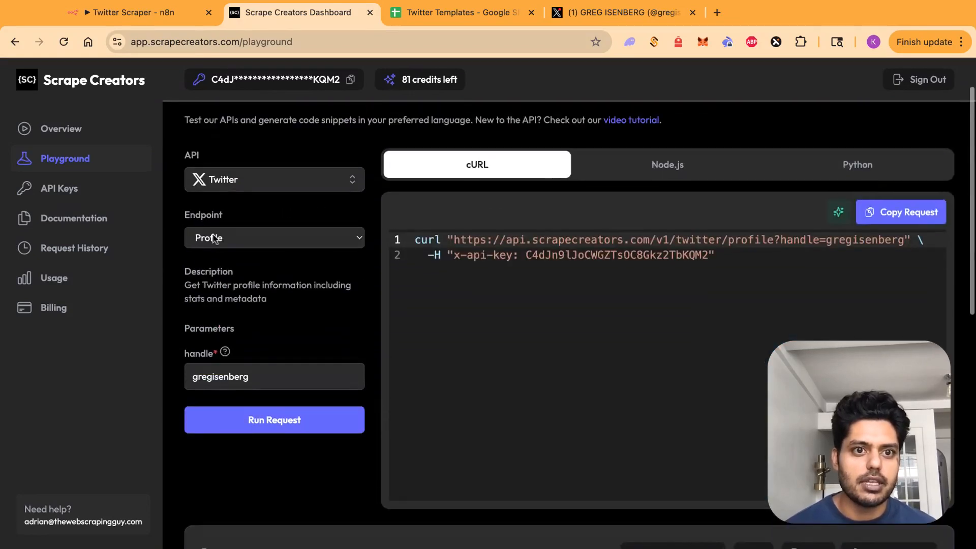
click(293, 237)
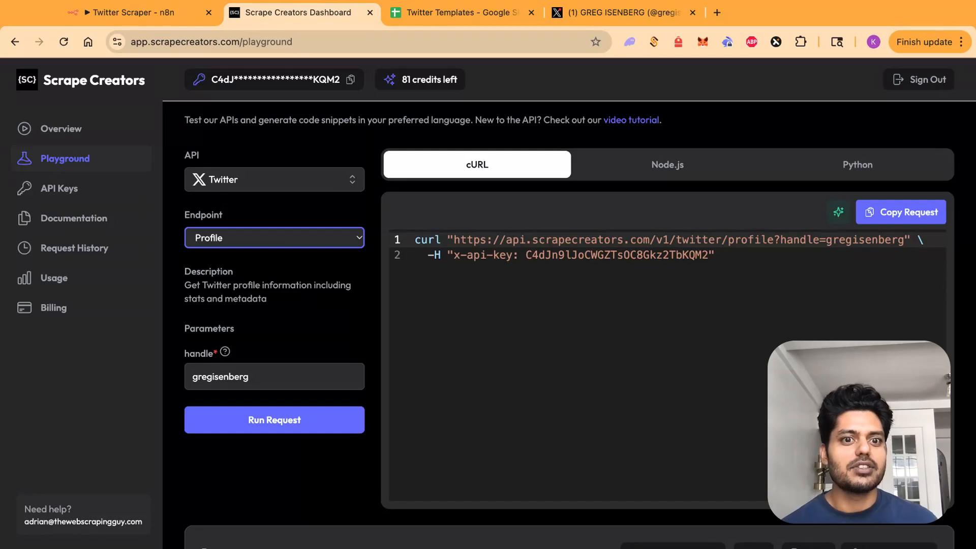
click(270, 271)
click(297, 289)
mouse_move(310, 308)
mouse_down()
mouse_move(289, 312)
mouse_move(316, 324)
mouse_move(305, 285)
mouse_move(314, 326)
mouse_up()
click(316, 324)
click(316, 324)
click(311, 274)
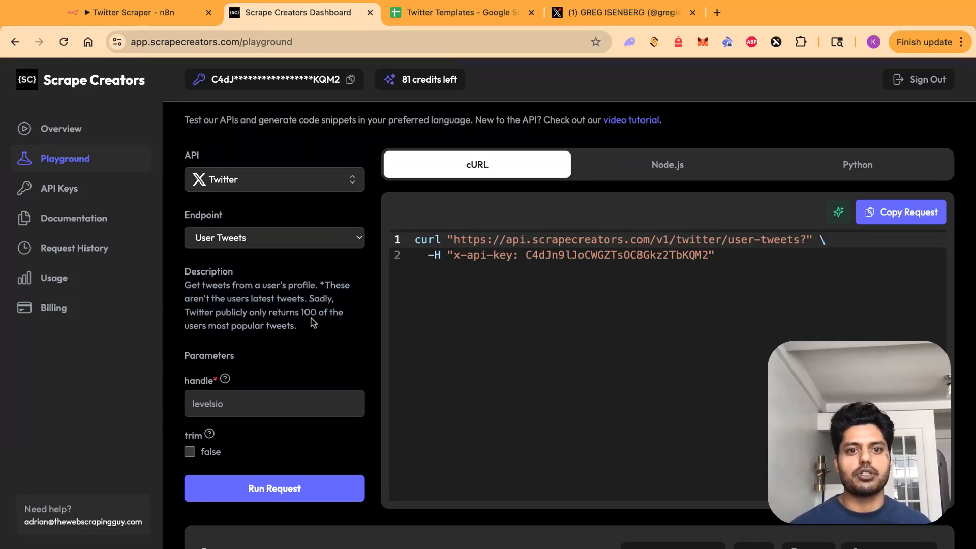
Enter gregisenberg as the handle and run the User Tweets request.
click(297, 394)
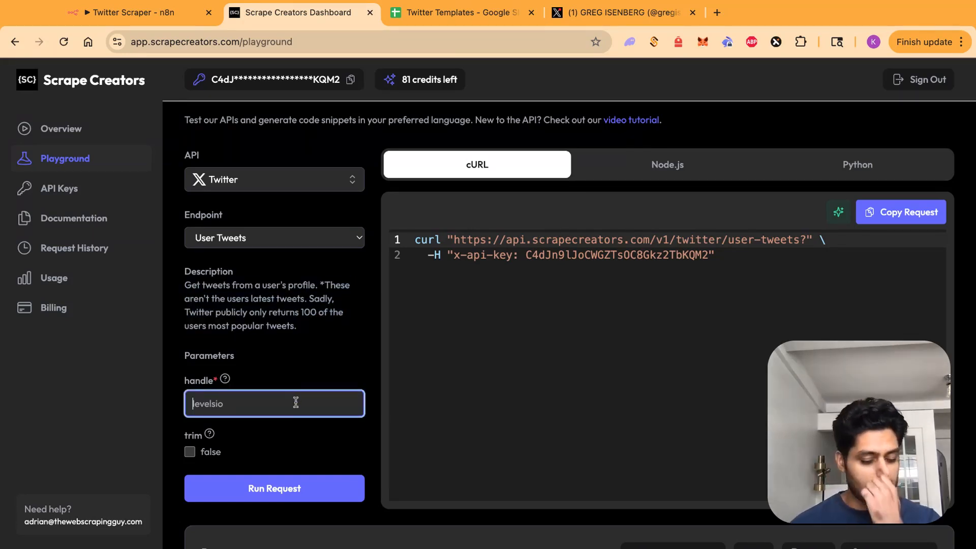
text(gregise)
text(nberg)
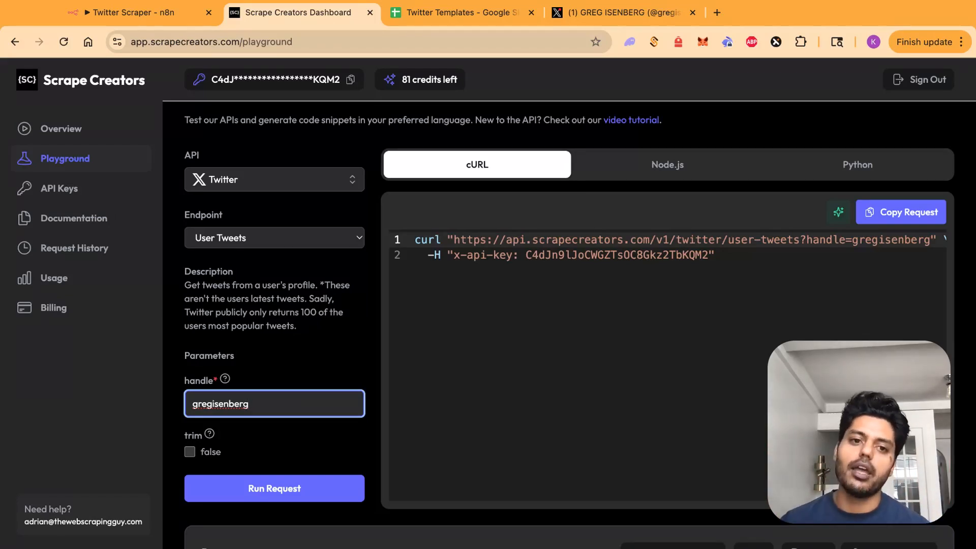
click(252, 485)
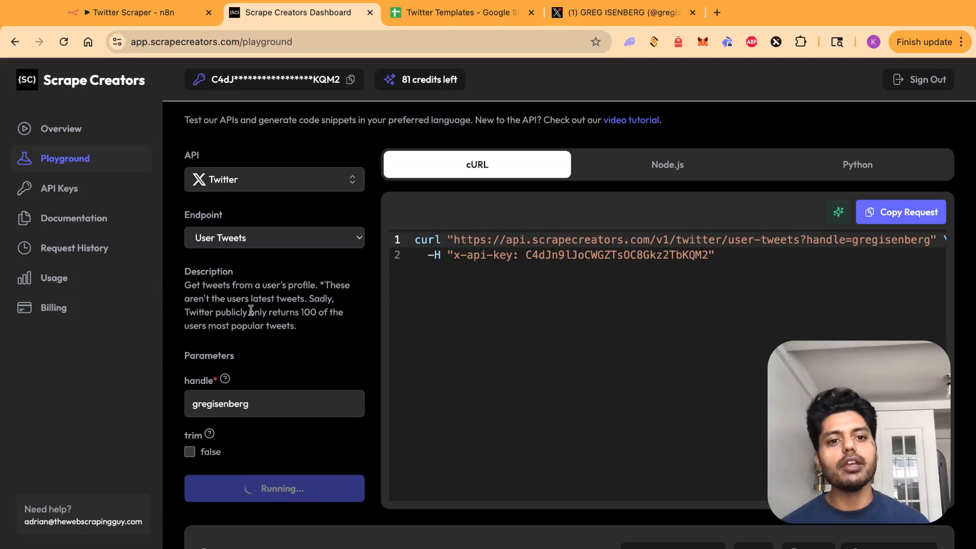
Examine the author details and media metadata of the first tweet in the User Tweets response.
scroll(218, 338, down, 5)
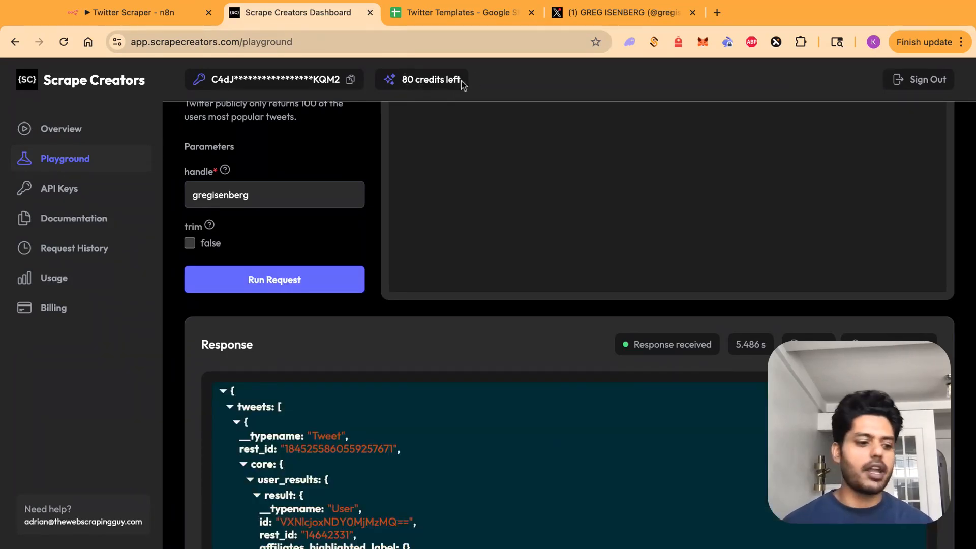
scroll(376, 423, down, 2)
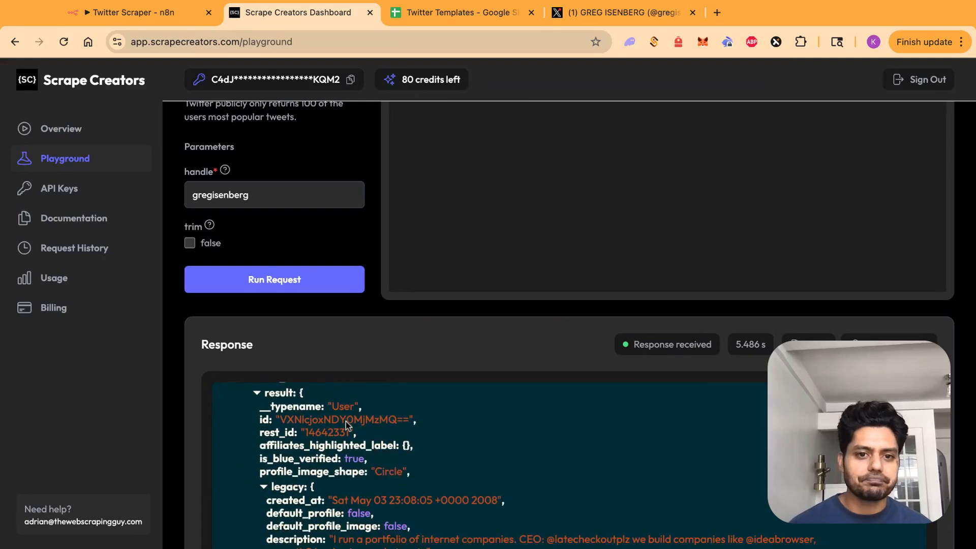
scroll(179, 344, down, 3)
scroll(203, 353, down, 8)
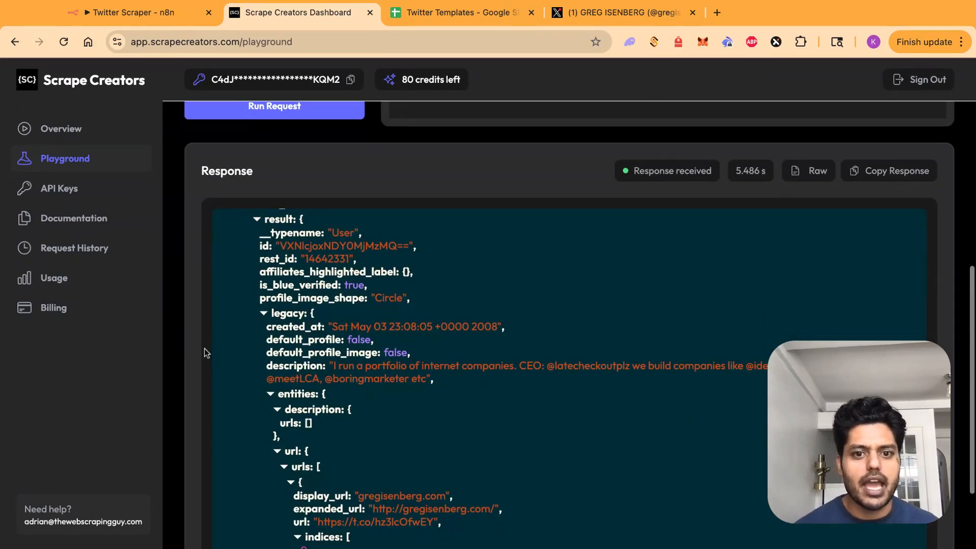
scroll(354, 285, down, 6)
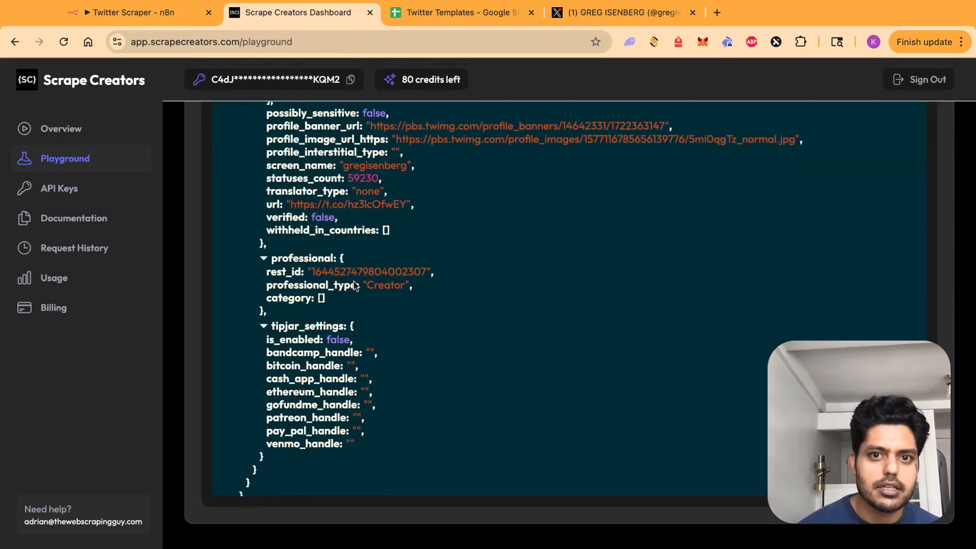
scroll(358, 276, down, 9)
scroll(358, 276, down, 15)
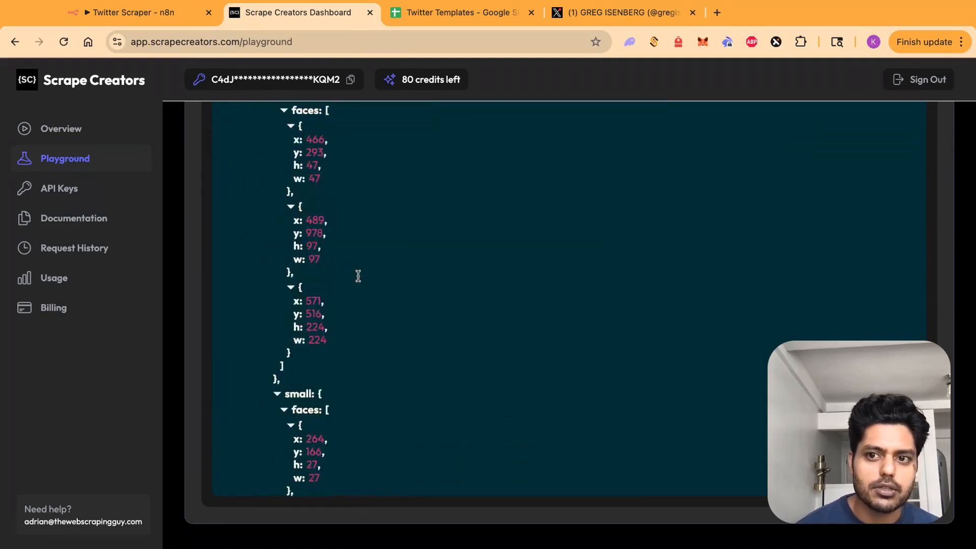
scroll(361, 145, down, 1)
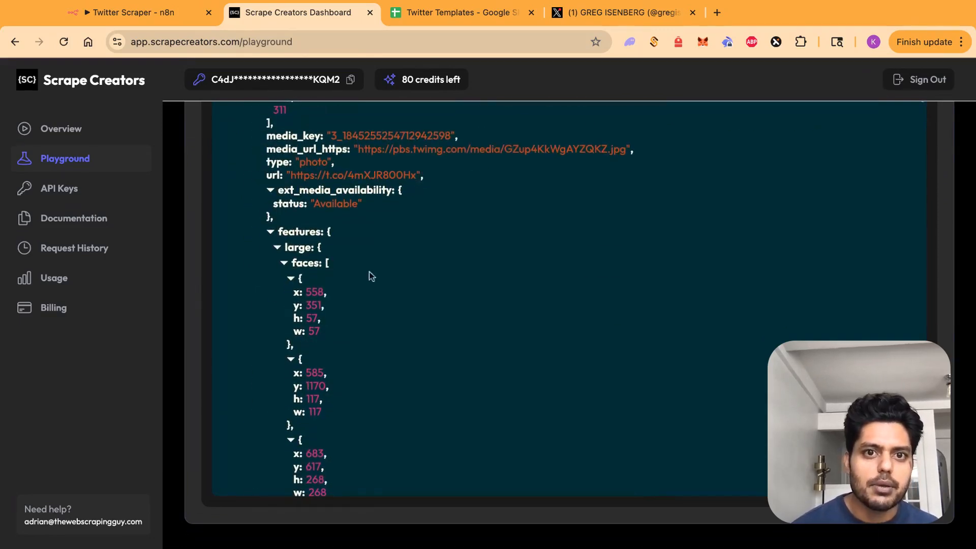
scroll(258, 216, up, 2)
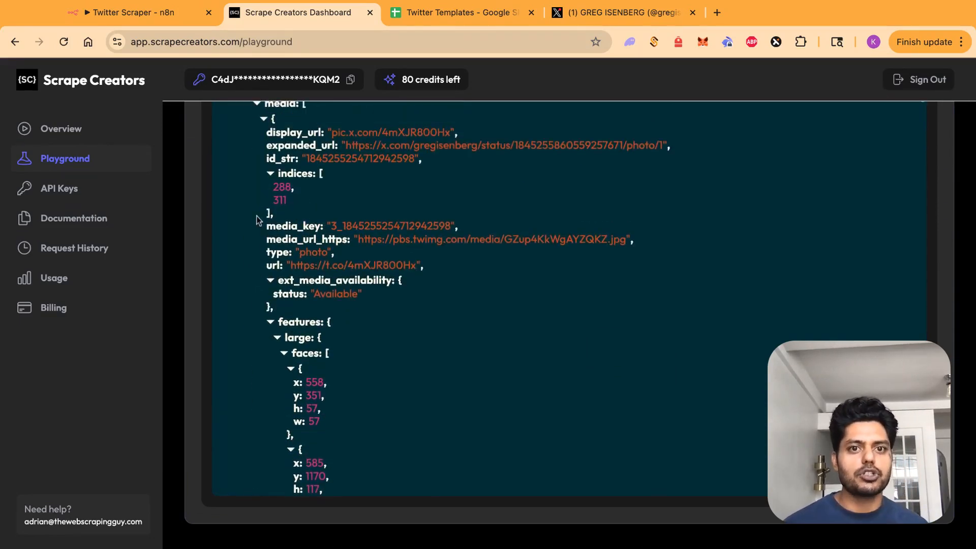
drag(244, 133, 324, 225)
click(418, 321)
Find the full tweet text under note_tweet in the response and review the fields that surround it.
scroll(422, 321, down, 15)
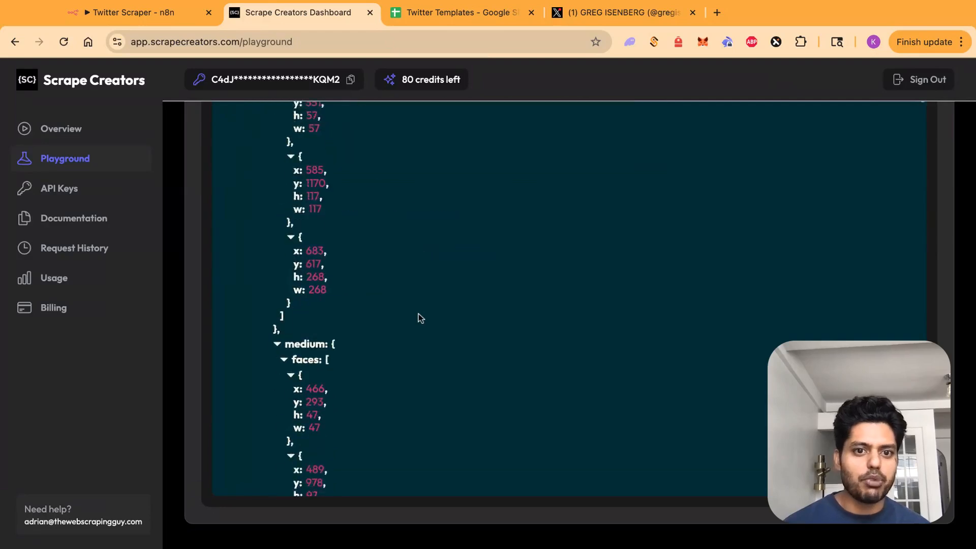
scroll(426, 322, down, 20)
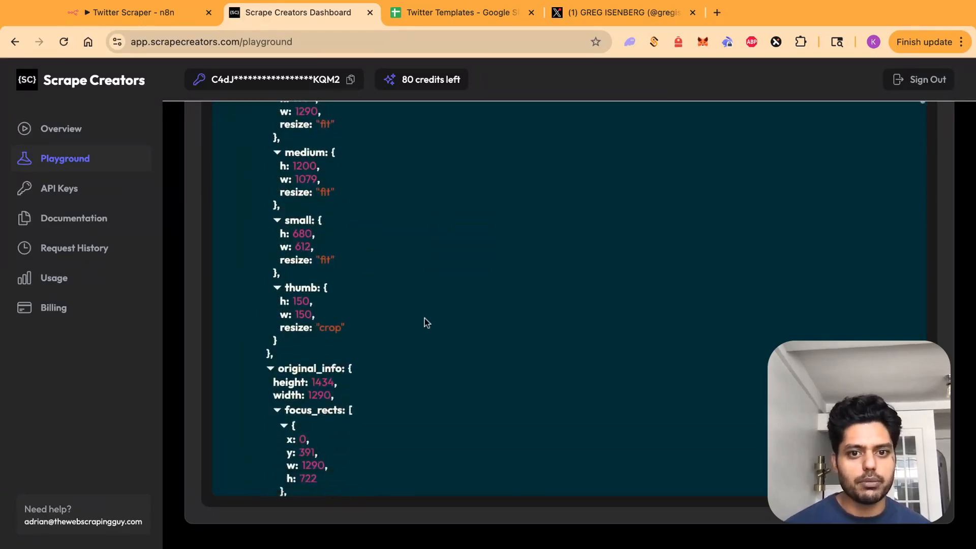
scroll(426, 322, down, 20)
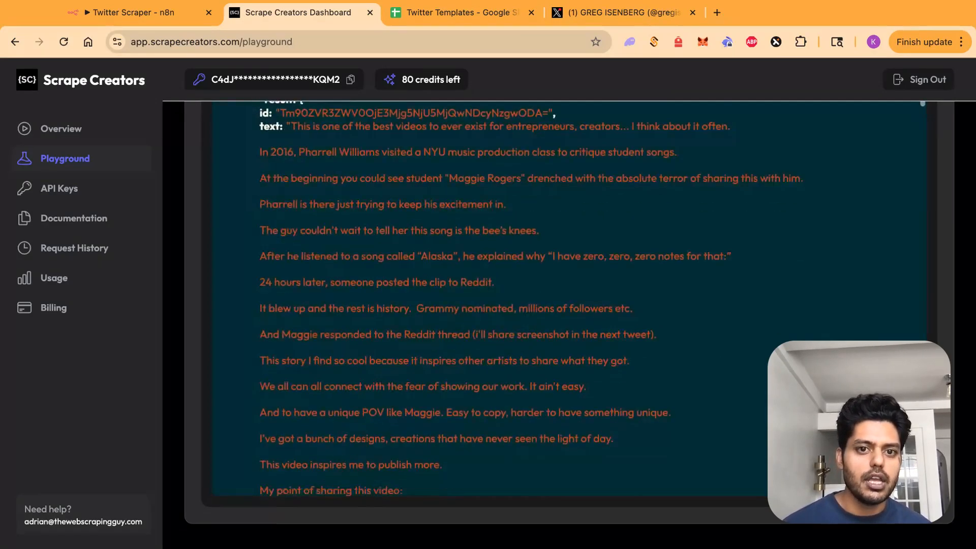
scroll(333, 281, up, 1)
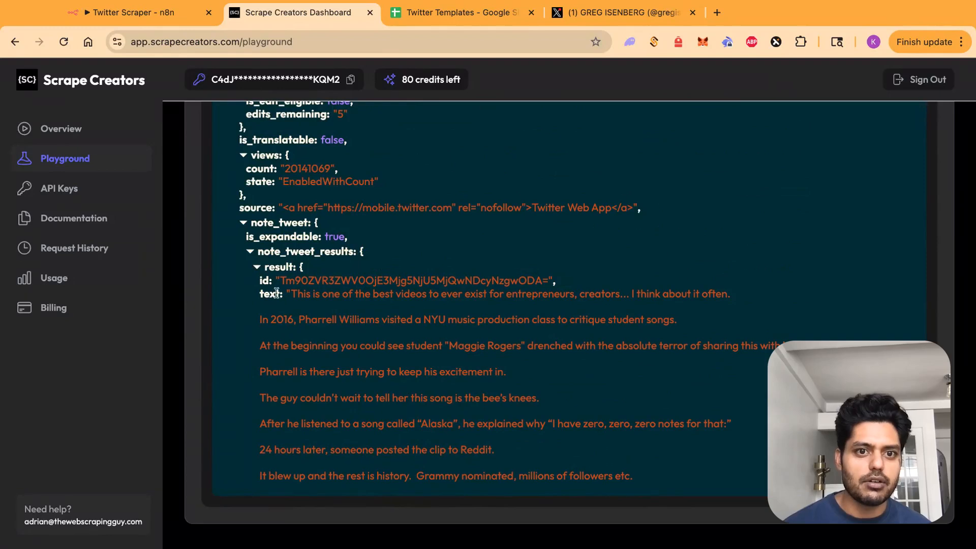
drag(290, 294, 359, 317)
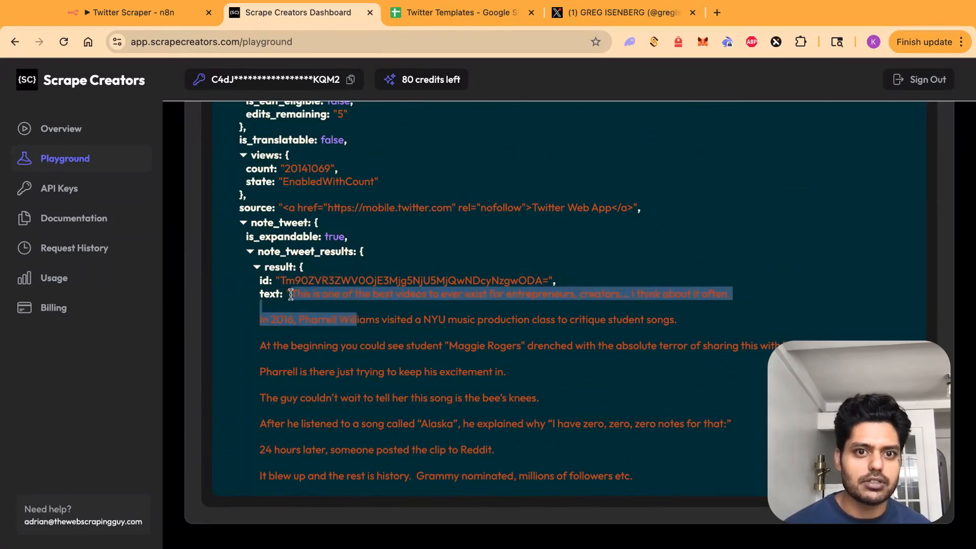
click(431, 295)
mouse_move(439, 294)
mouse_down()
mouse_move(579, 401)
mouse_move(441, 307)
mouse_up()
click(580, 401)
click(580, 401)
scroll(580, 402, down, 1)
scroll(572, 309, down, 15)
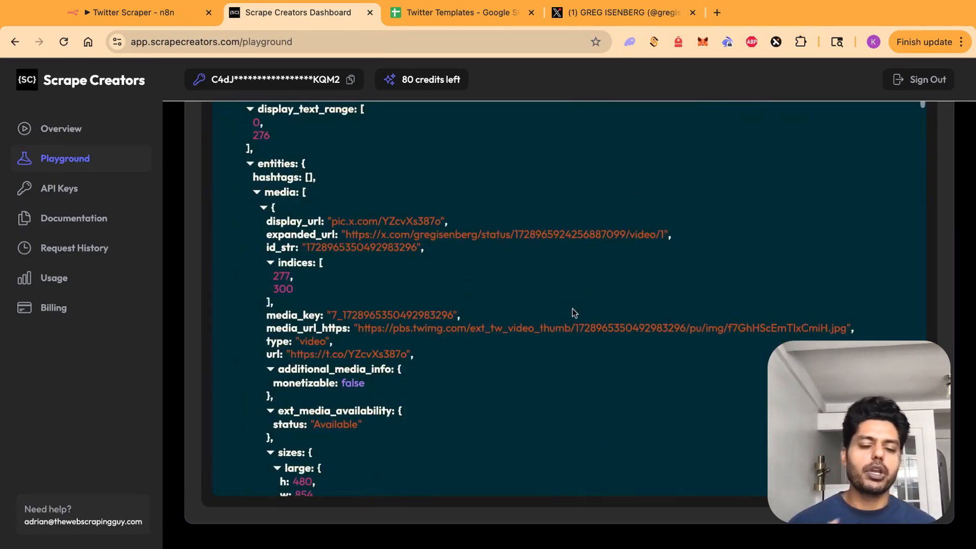
scroll(569, 299, down, 10)
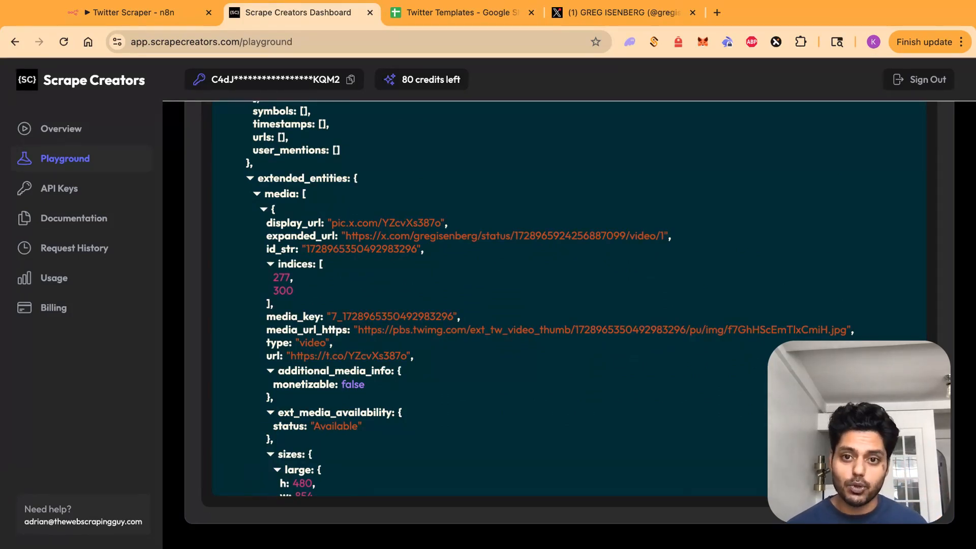
Check the n8n workflow canvas briefly, then return to the Scrape Creators response and review its extended_entities metadata.
click(132, 12)
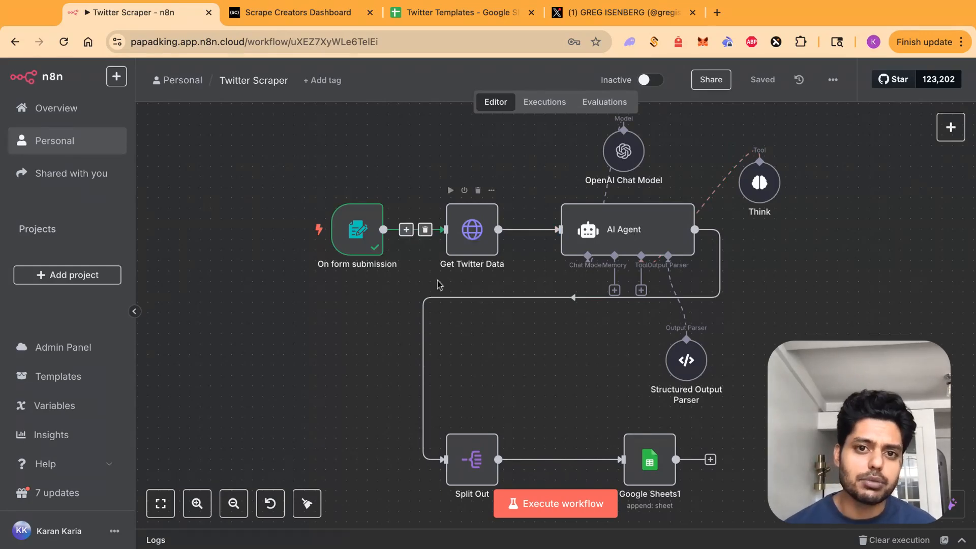
click(311, 14)
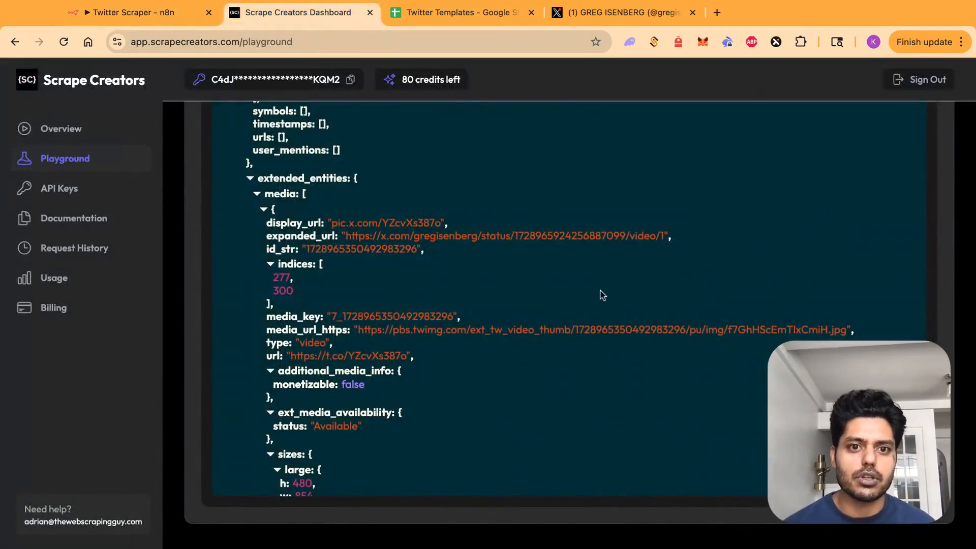
drag(562, 264, 562, 441)
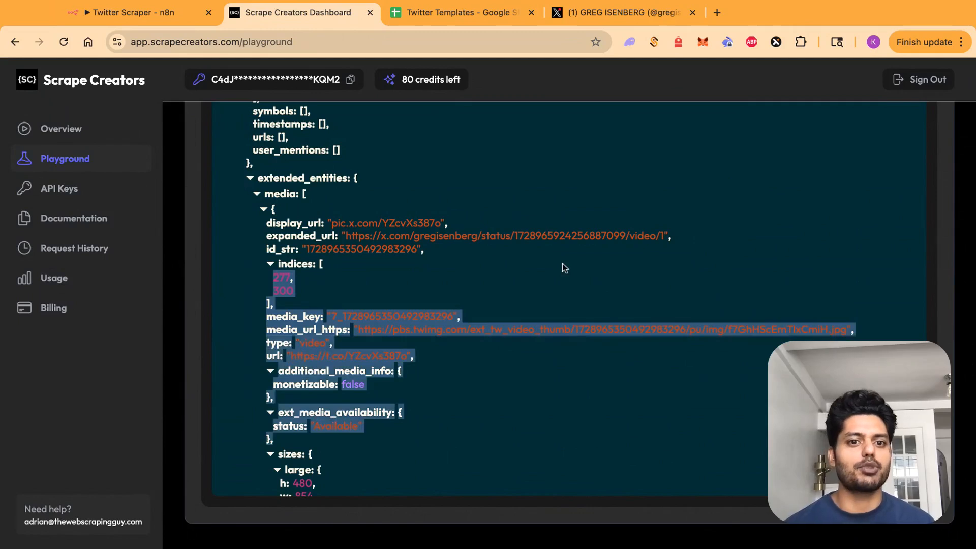
drag(549, 144, 536, 330)
click(540, 294)
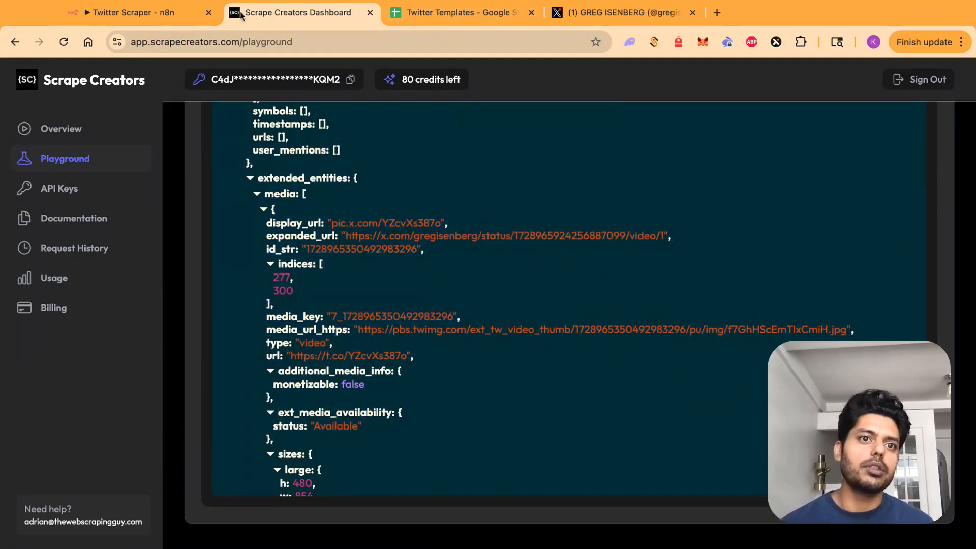
Switch to the n8n workflow and open the AI Agent node's user message prompt at the $json.tweets expression.
click(132, 12)
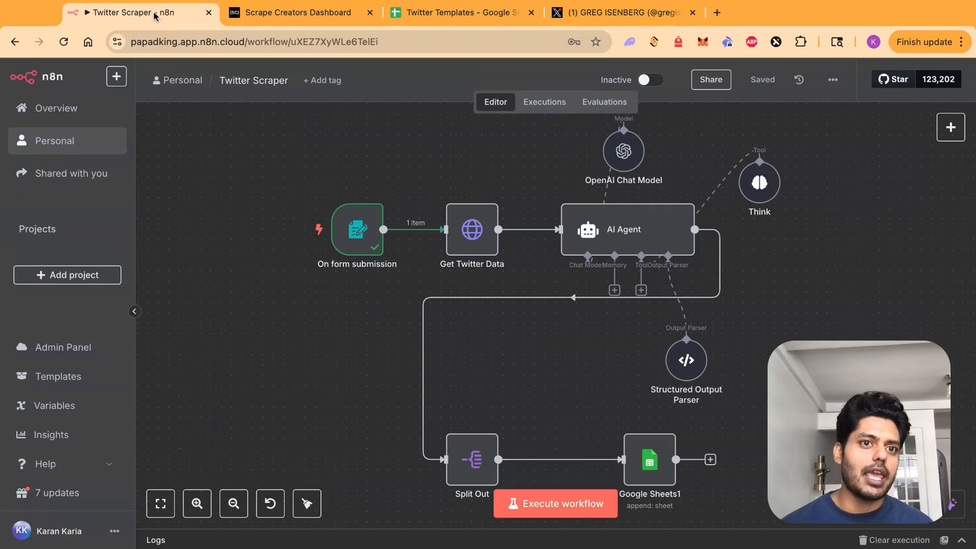
click(633, 241)
double_click(633, 241)
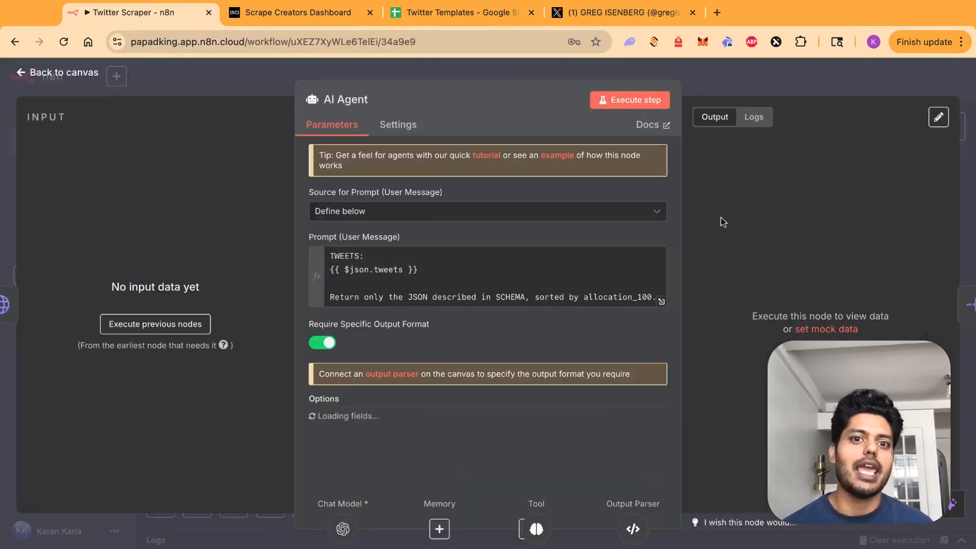
click(426, 270)
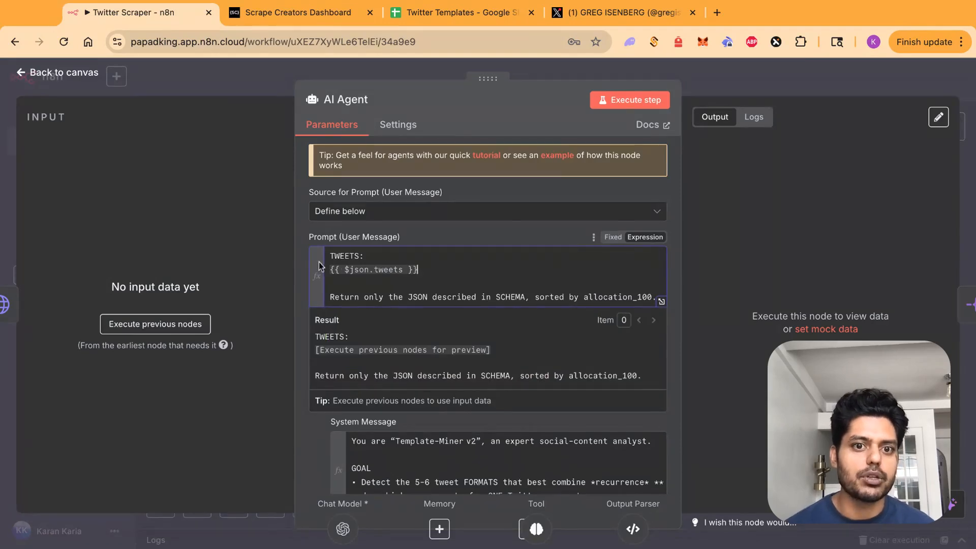
Close the AI Agent node and execute only the Get Twitter Data node on the canvas.
click(303, 235)
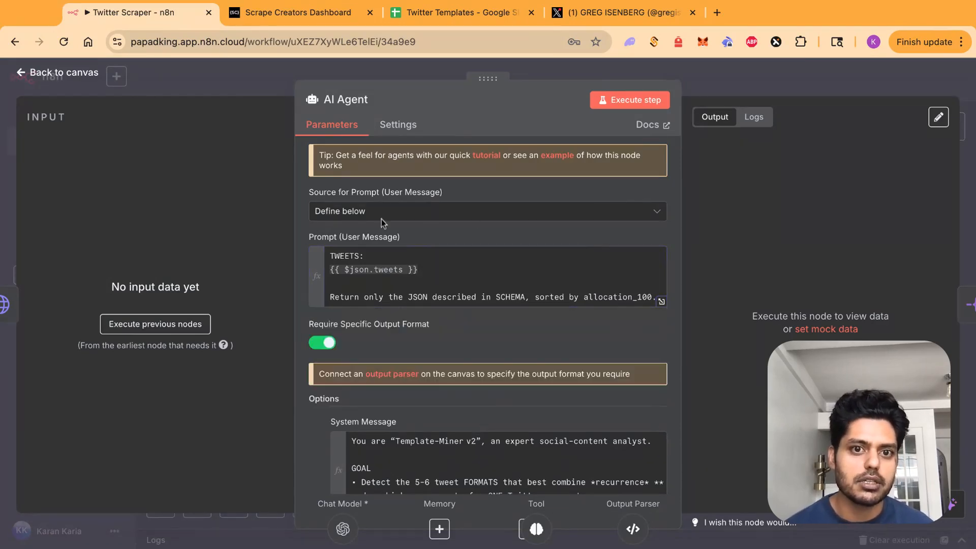
click(743, 74)
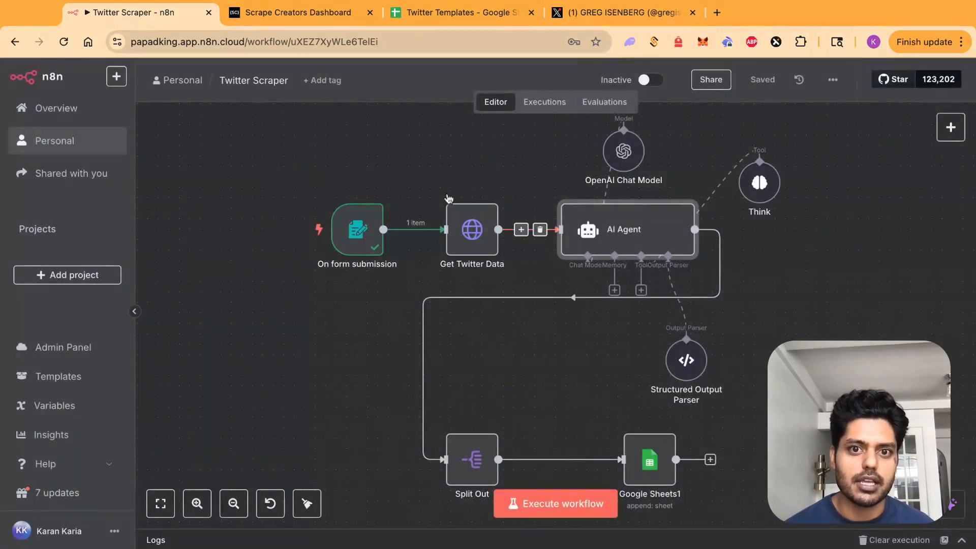
click(450, 192)
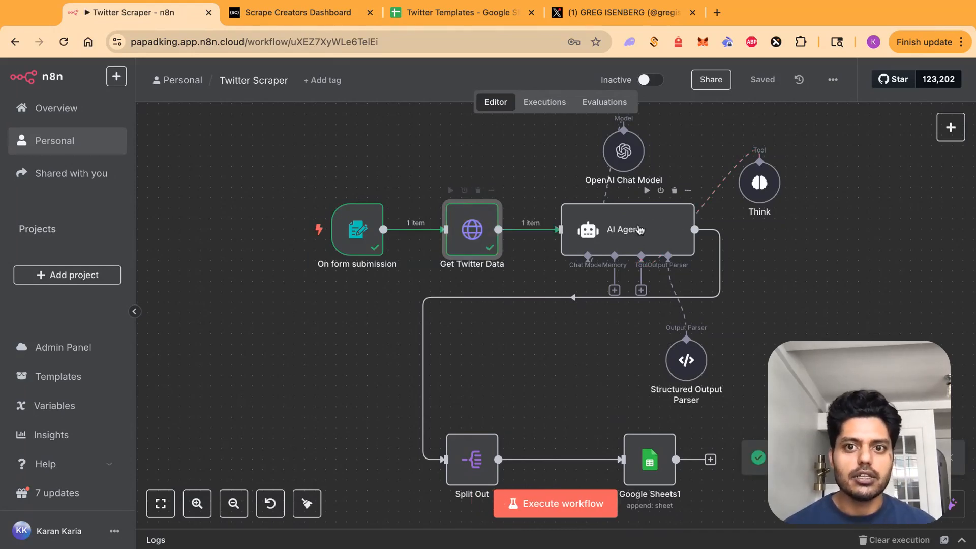
Reopen the AI Agent node and collapse tweets[0] through tweets[2] and the views group of tweets[3] in its input data.
double_click(640, 230)
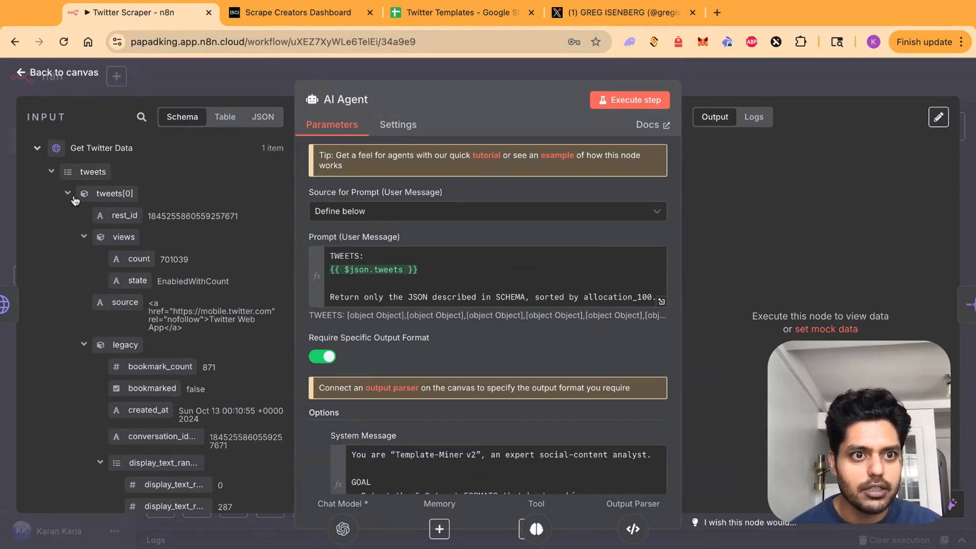
click(67, 194)
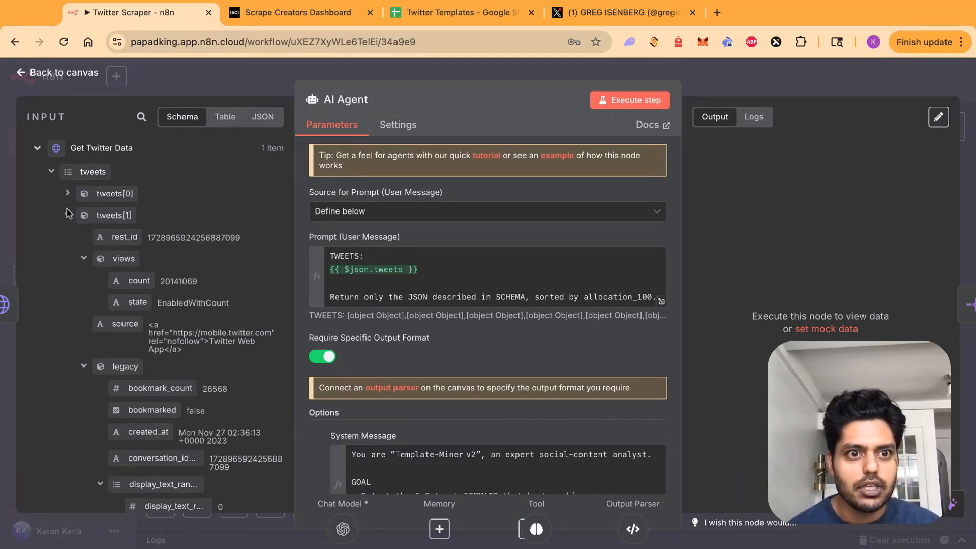
click(68, 215)
click(68, 237)
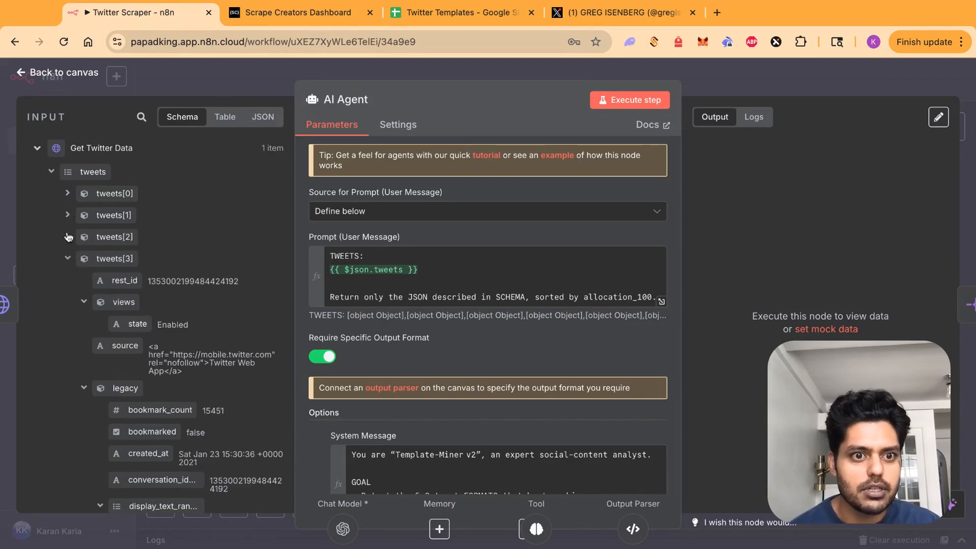
click(84, 302)
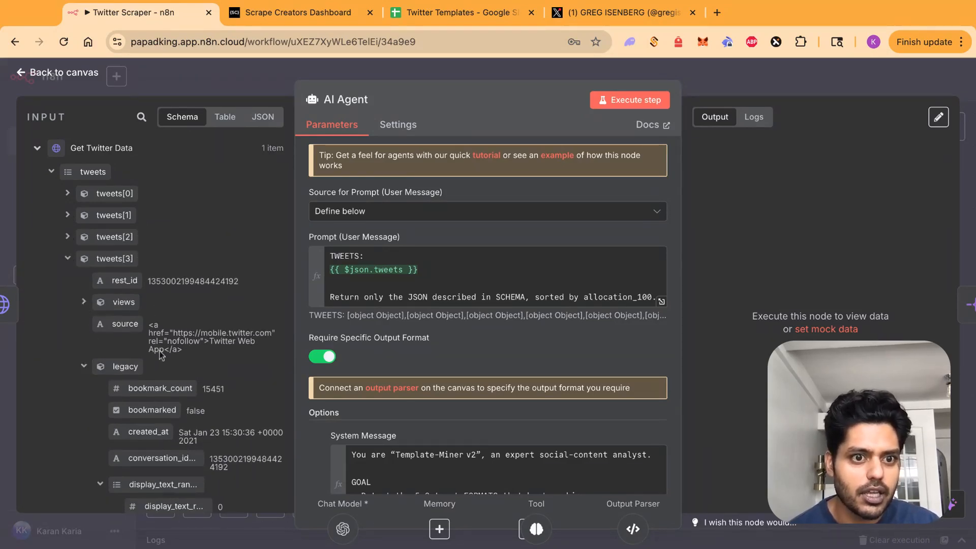
Find and read the full_text field of tweets[3] in the input data, and collapse that tweet.
scroll(118, 355, down, 5)
scroll(168, 374, down, 3)
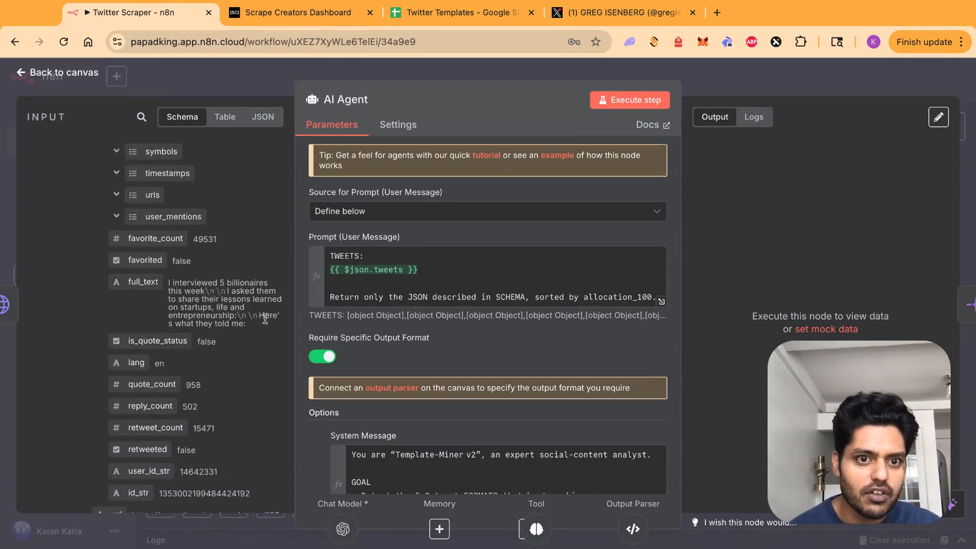
drag(263, 323, 178, 288)
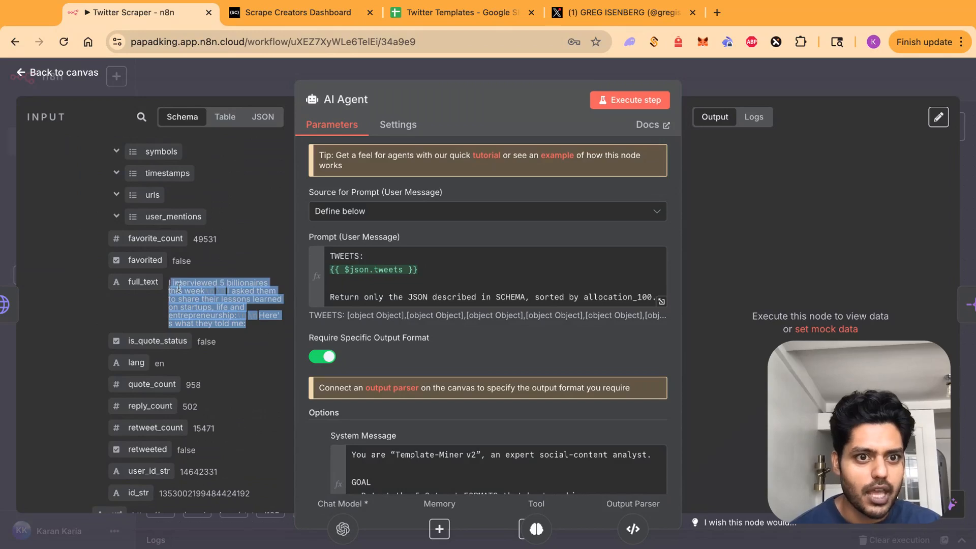
click(166, 291)
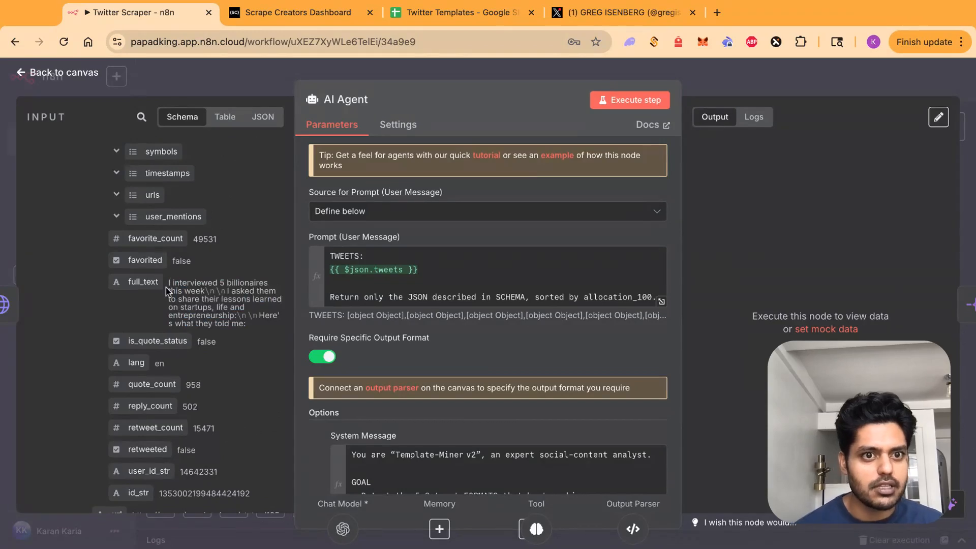
triple_click(247, 325)
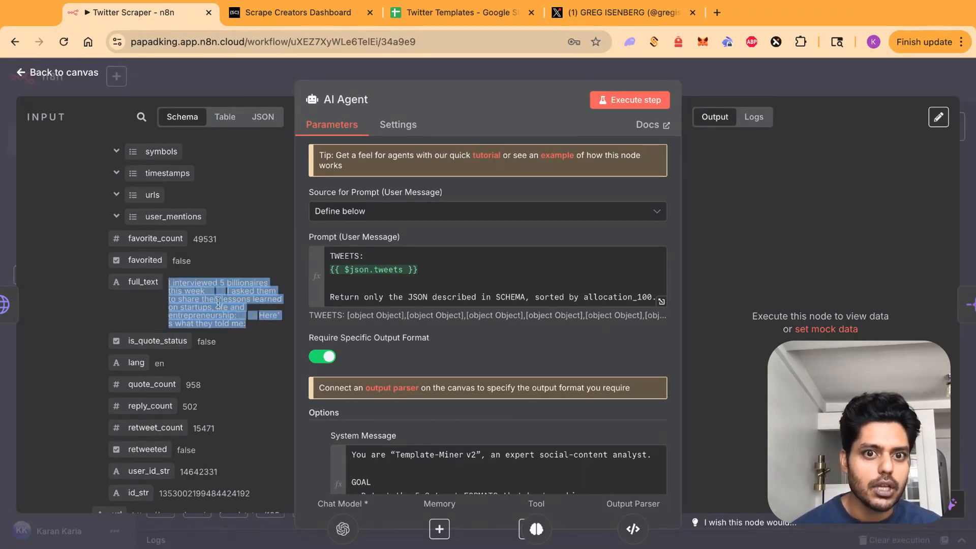
click(240, 311)
scroll(127, 234, up, 6)
scroll(127, 234, up, 3)
click(68, 260)
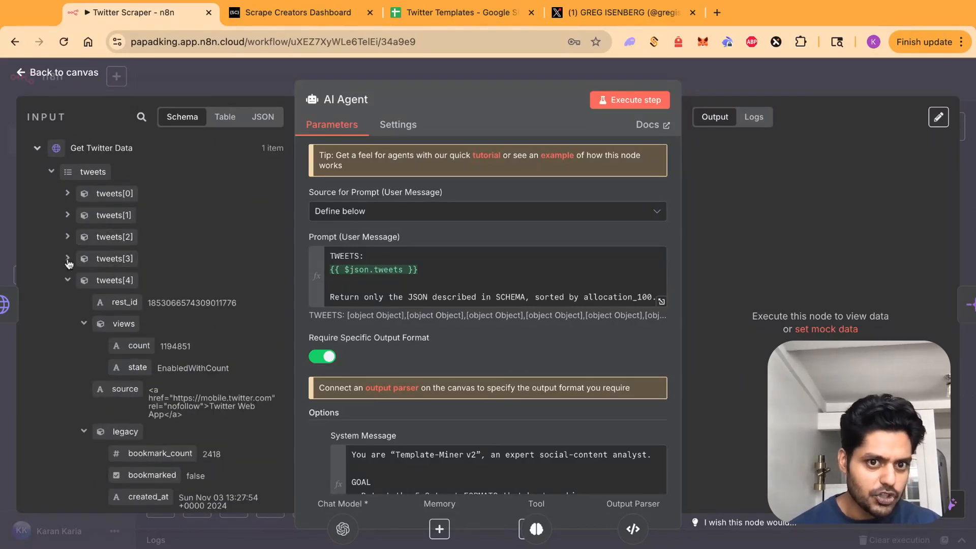
Examine the AI Agent's user message prompt in the expanded expression editor and close the editor again.
scroll(415, 274, down, 2)
scroll(415, 274, down, 2)
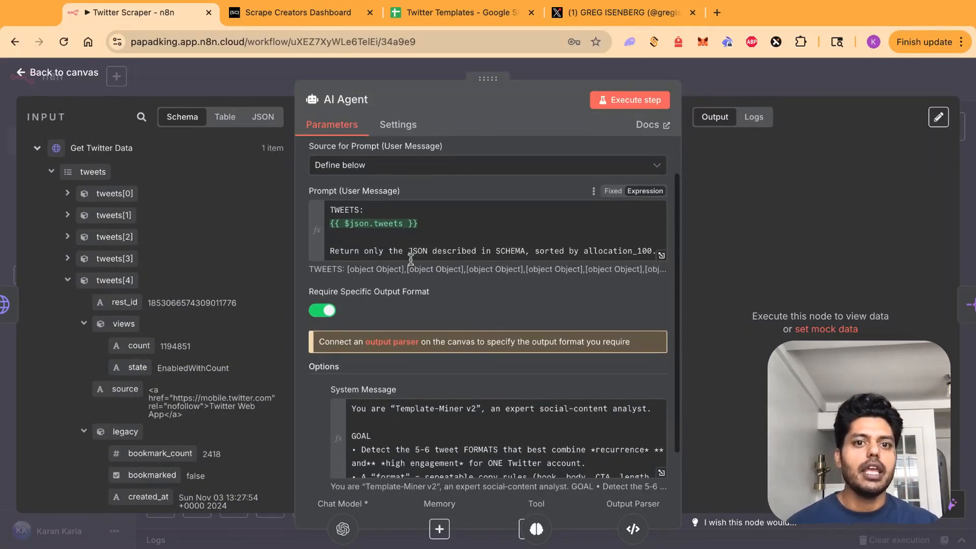
scroll(587, 267, up, 3)
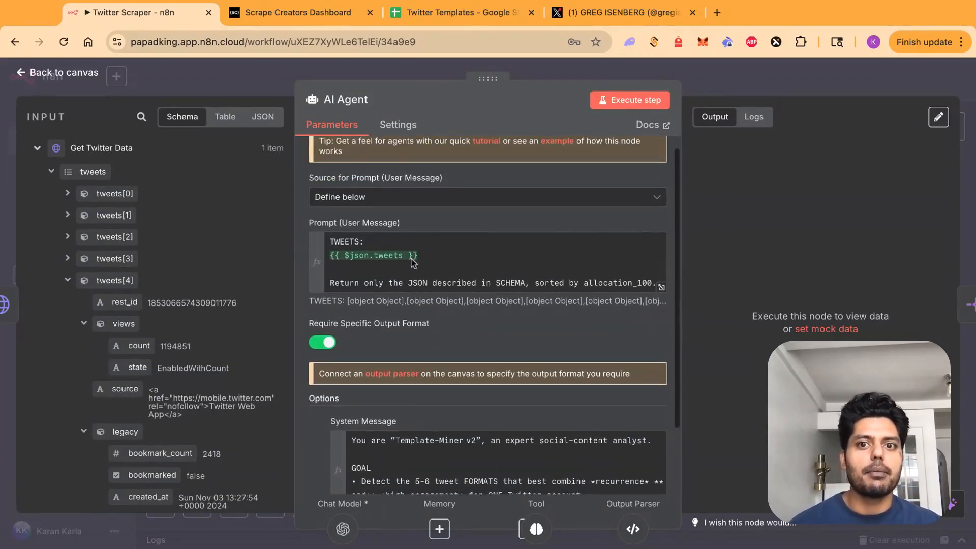
click(661, 288)
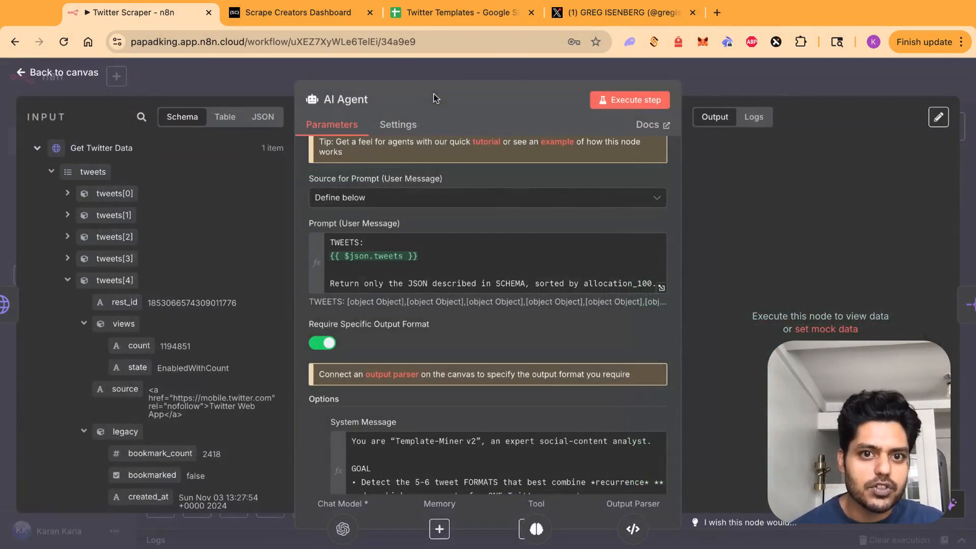
click(435, 94)
scroll(390, 246, down, 1)
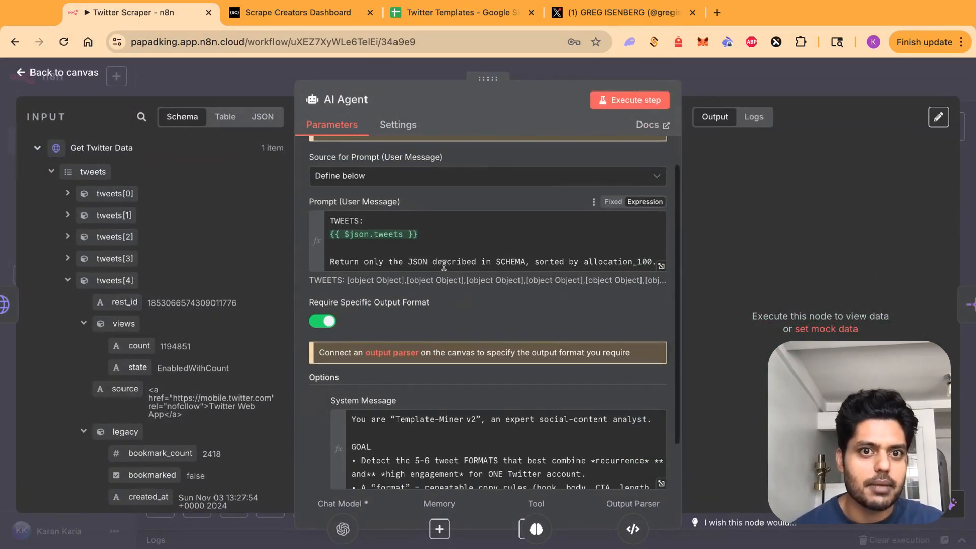
scroll(390, 246, up, 1)
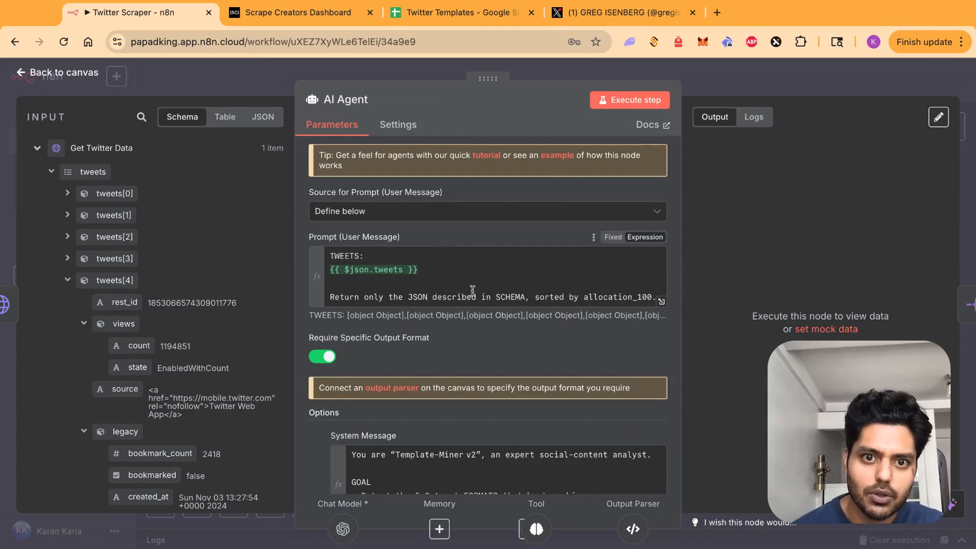
Open the AI Agent's system message in the expanded editor and read its GOAL and OUTPUT sections.
scroll(482, 301, down, 1)
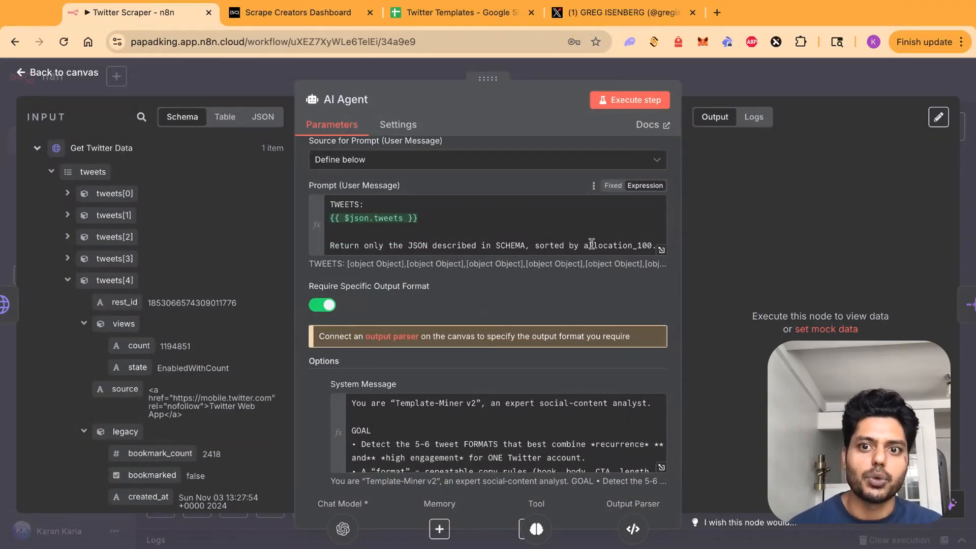
scroll(504, 271, down, 1)
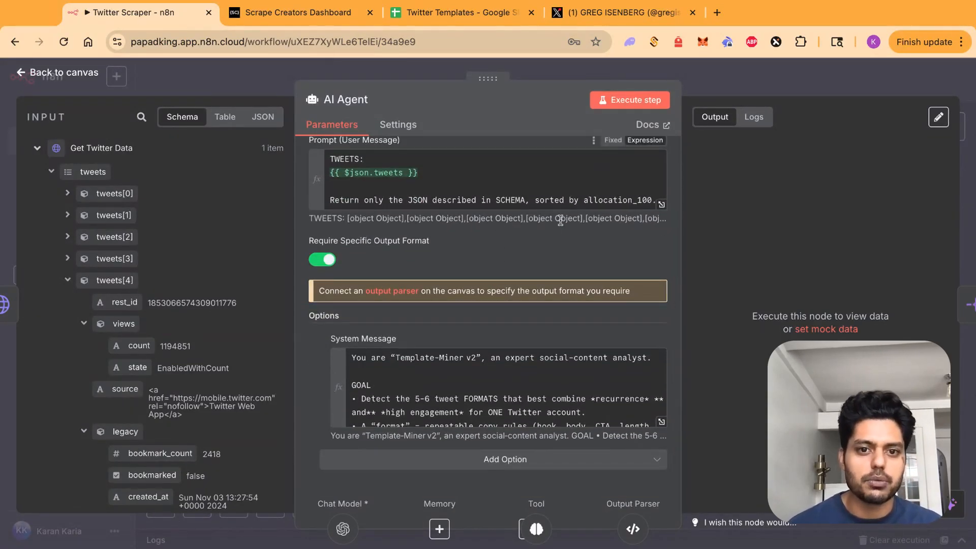
scroll(388, 373, down, 1)
scroll(388, 373, up, 1)
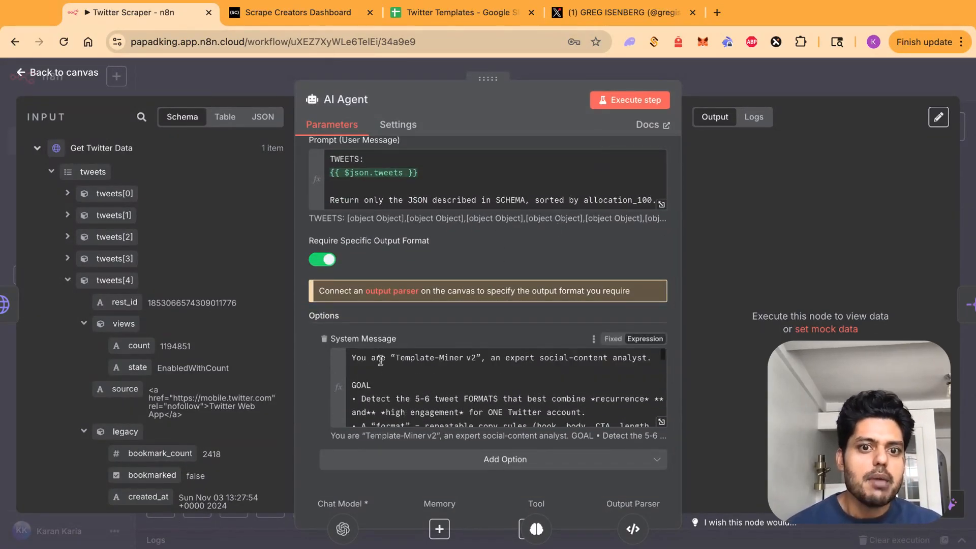
click(661, 422)
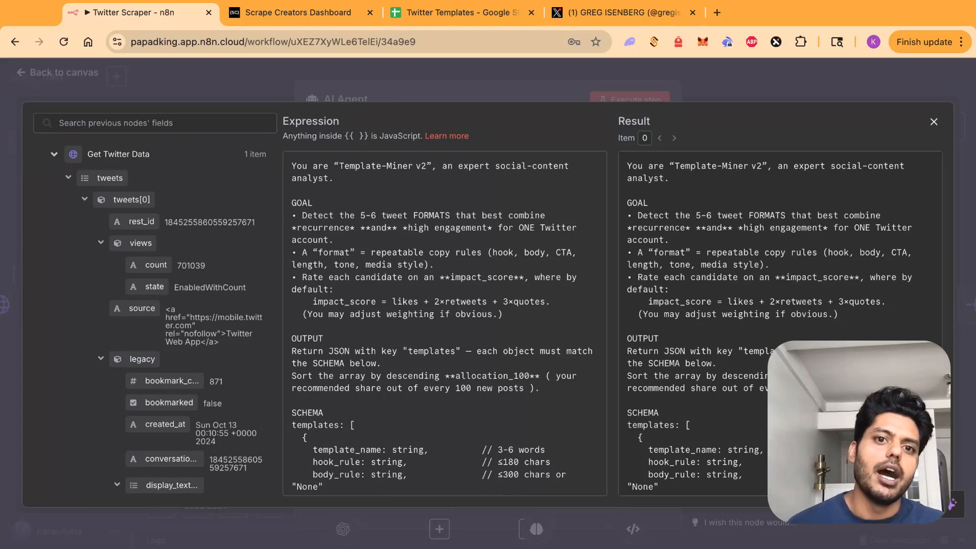
drag(292, 203, 503, 315)
click(292, 203)
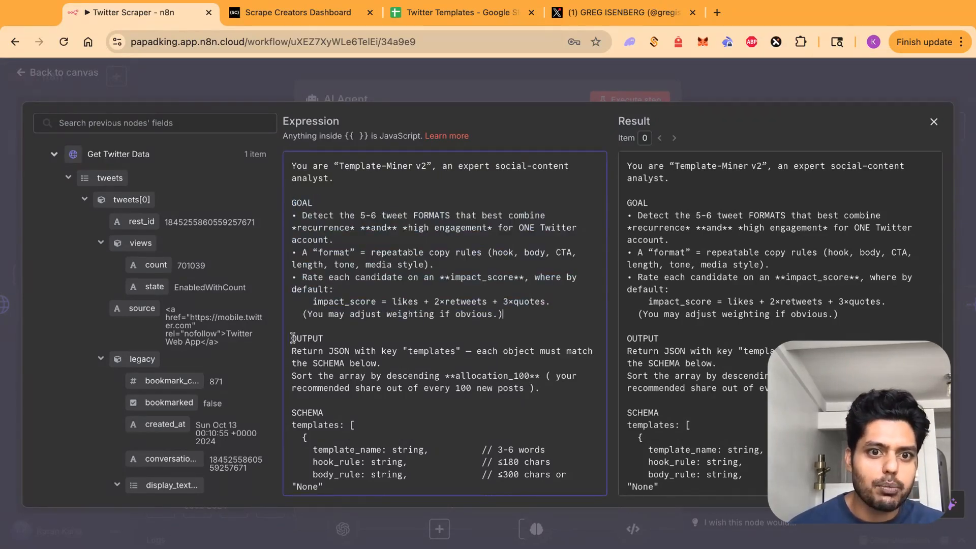
drag(292, 338, 501, 400)
click(501, 400)
Highlight the start of the SCHEMA section in the system message, from its heading through the body_rule field.
scroll(500, 400, down, 3)
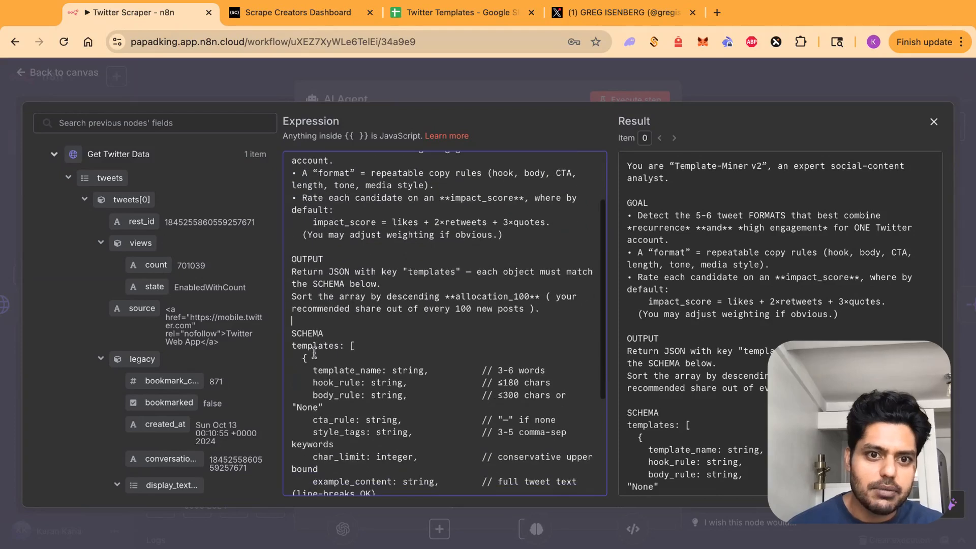
click(293, 334)
key(shift+Down)
key(shift+Down)
key(shift+Down)
key(shift+Down)
key(shift+Down)
key(shift+Down)
key(shift+Down)
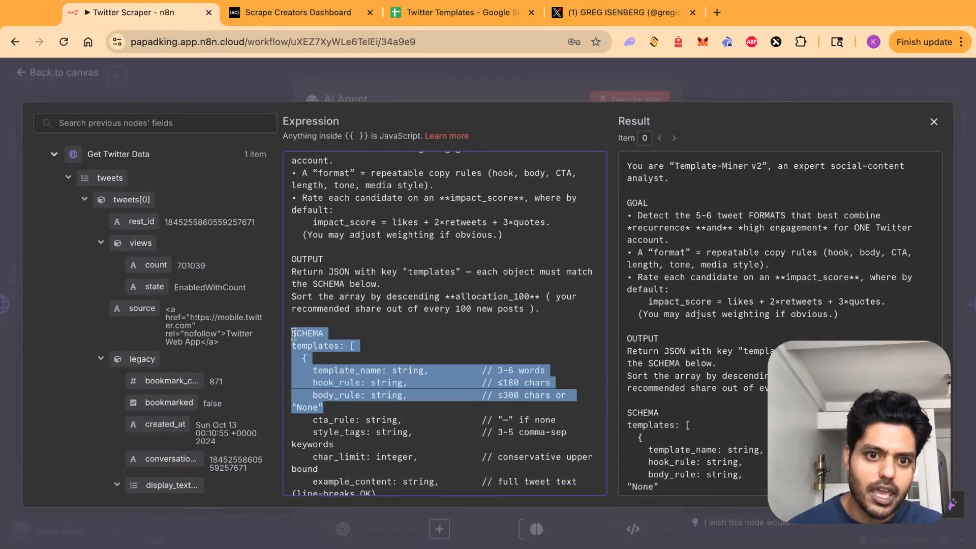
Read the remaining schema fields and the STRICT RULES section, and return to the workflow canvas.
scroll(293, 334, down, 6)
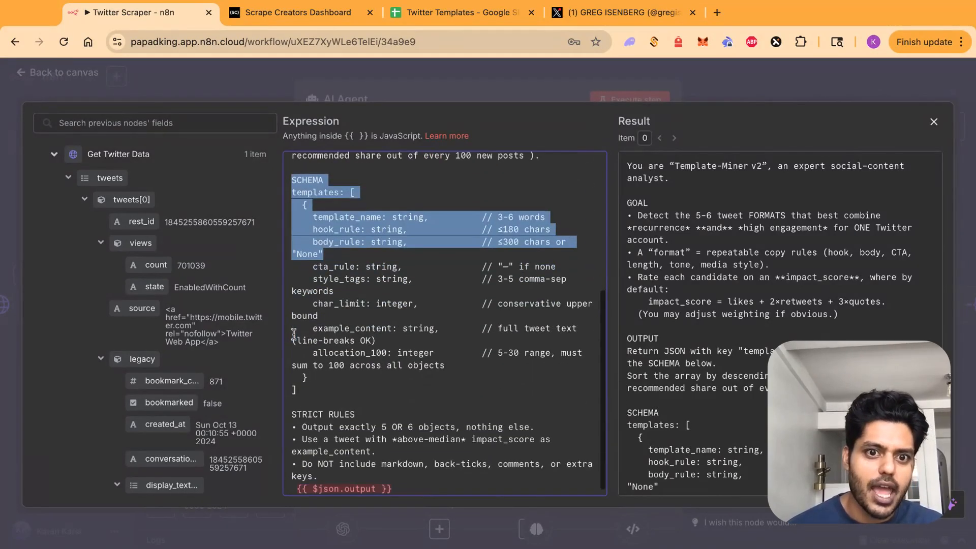
click(422, 478)
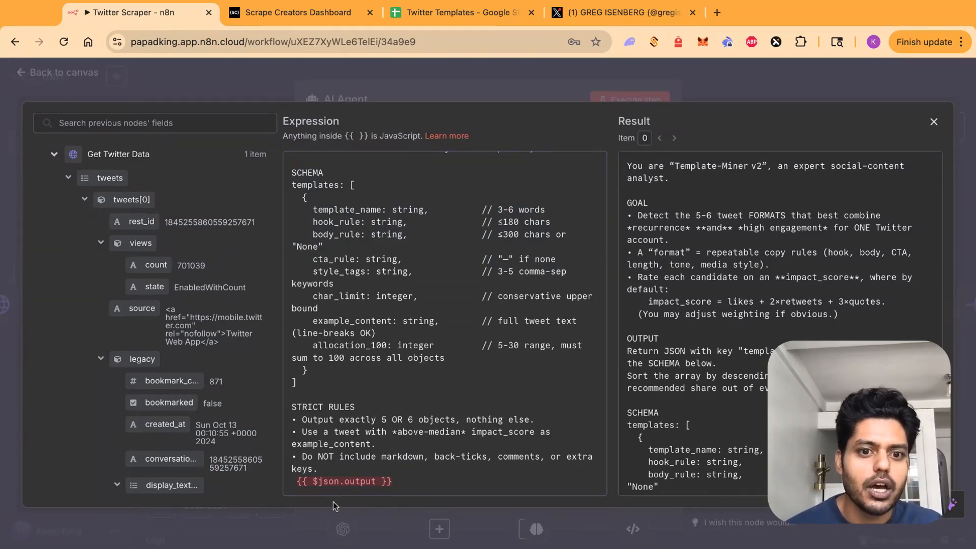
click(474, 70)
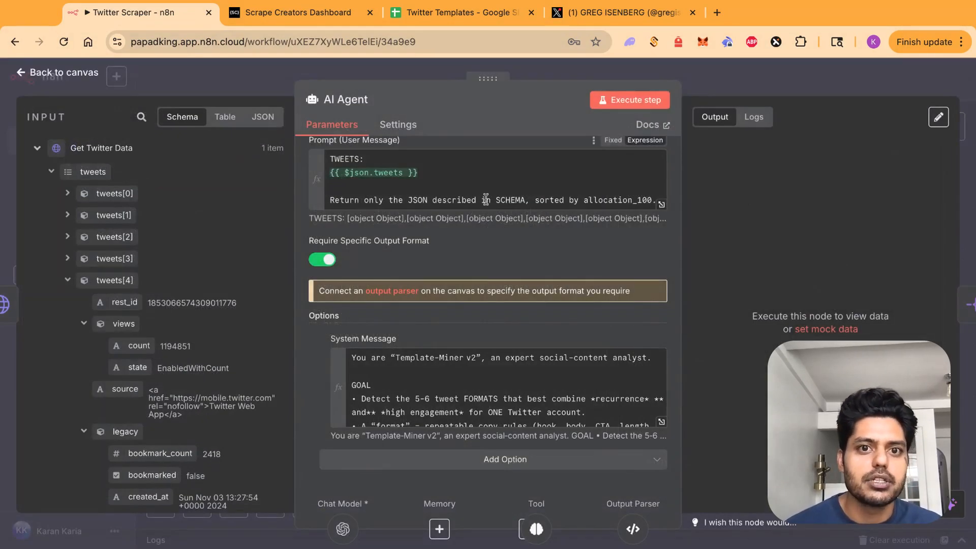
scroll(481, 201, up, 1)
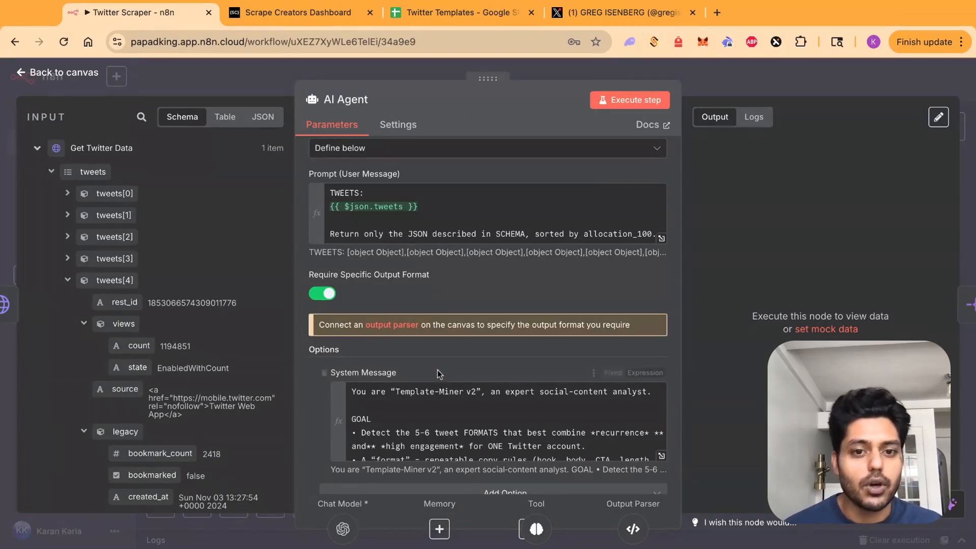
click(713, 66)
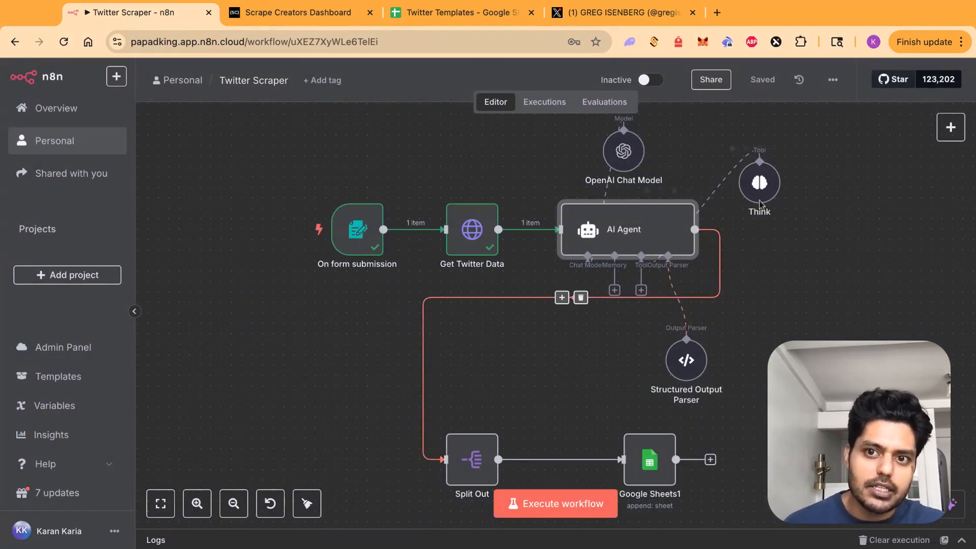
Inspect the Think node's tool description and the Structured Output Parser's JSON example, closing each node when done.
double_click(758, 184)
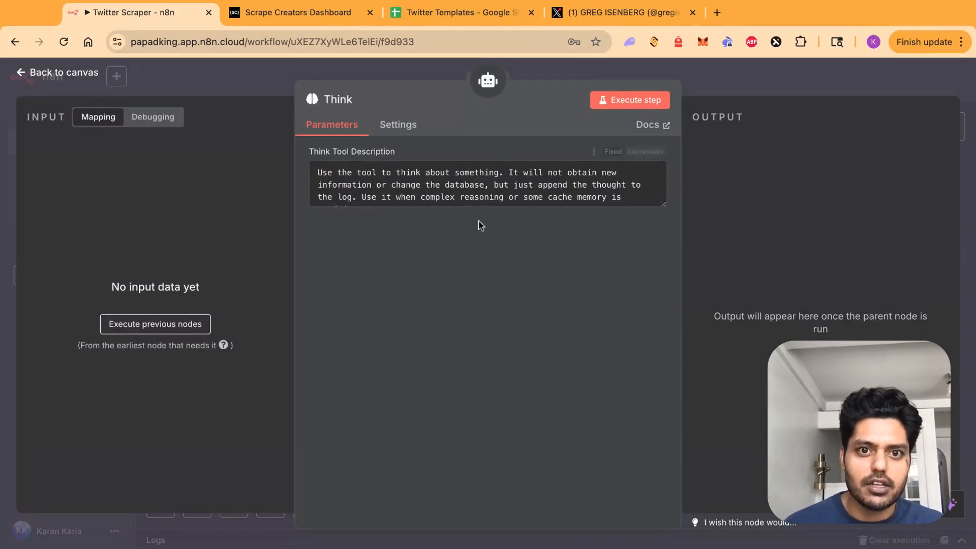
scroll(405, 190, down, 1)
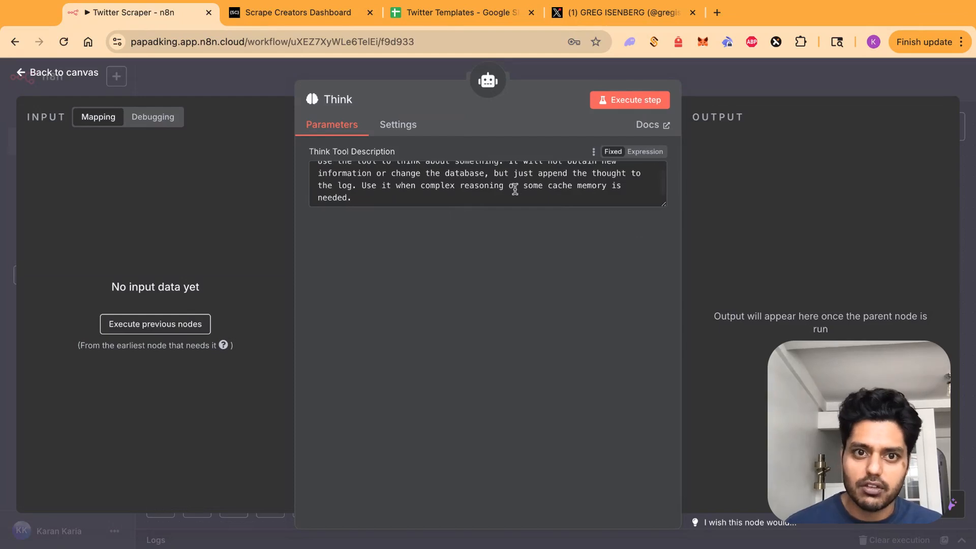
scroll(514, 189, up, 1)
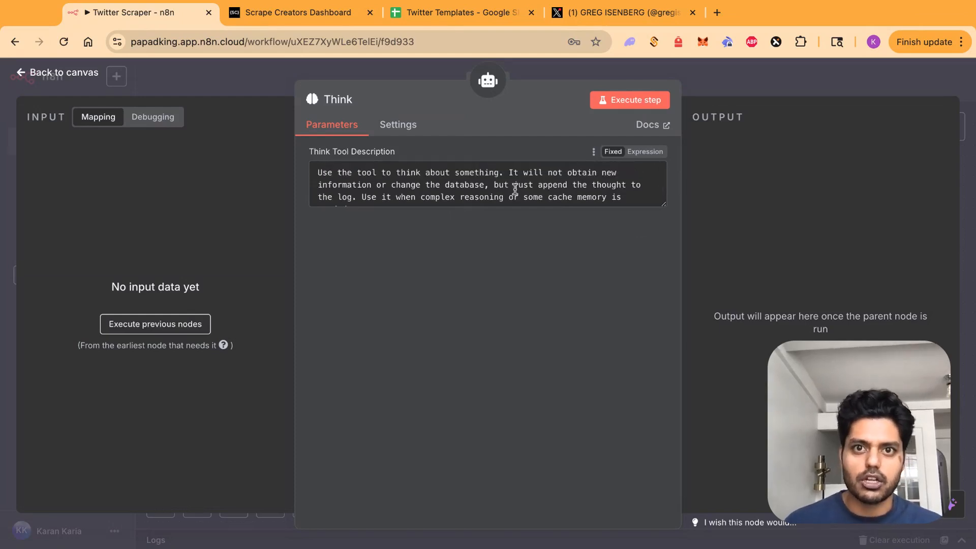
click(707, 70)
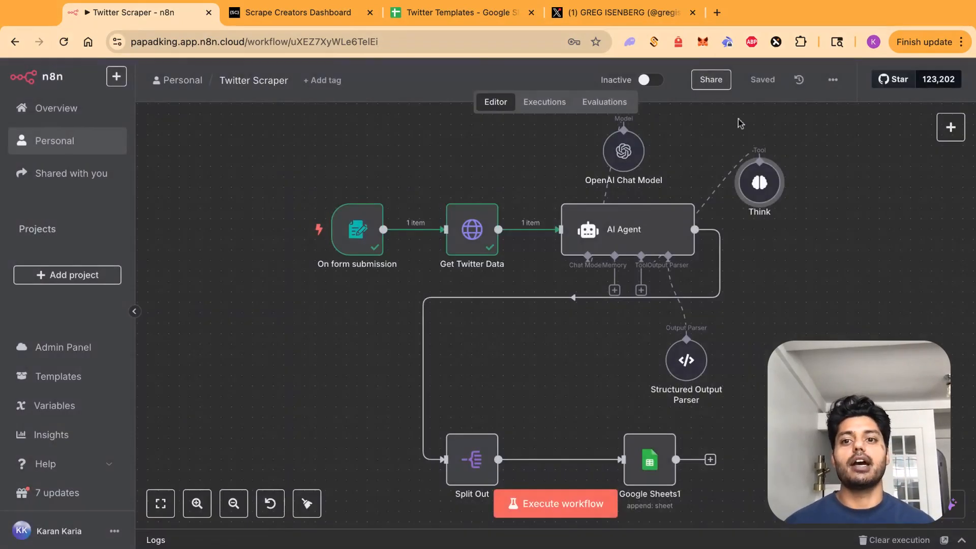
double_click(685, 371)
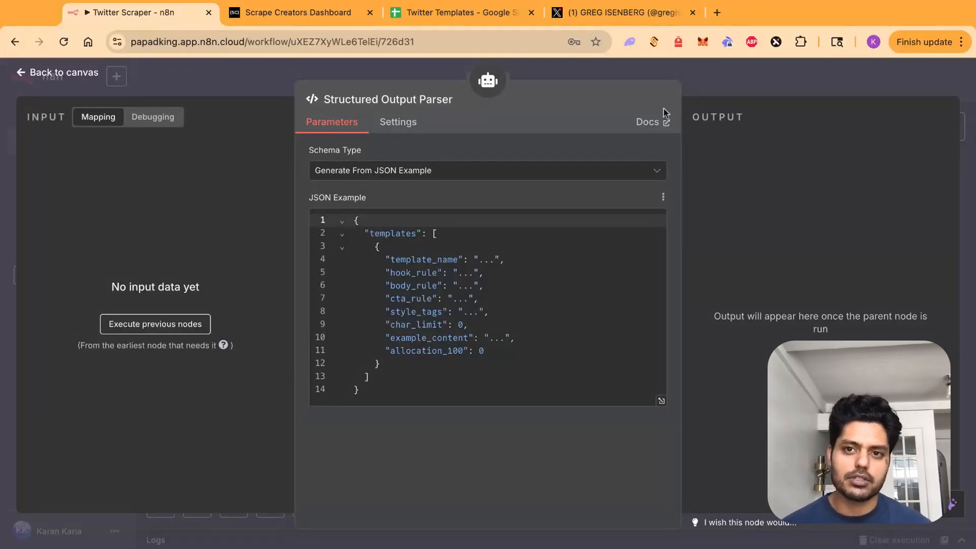
click(821, 75)
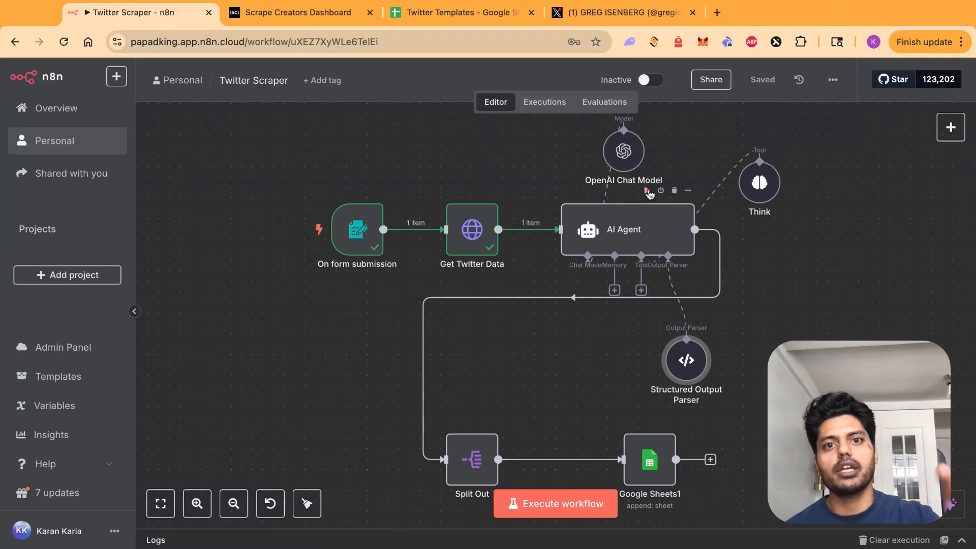
Open the AI Agent node and run it on the scraped tweets.
double_click(622, 234)
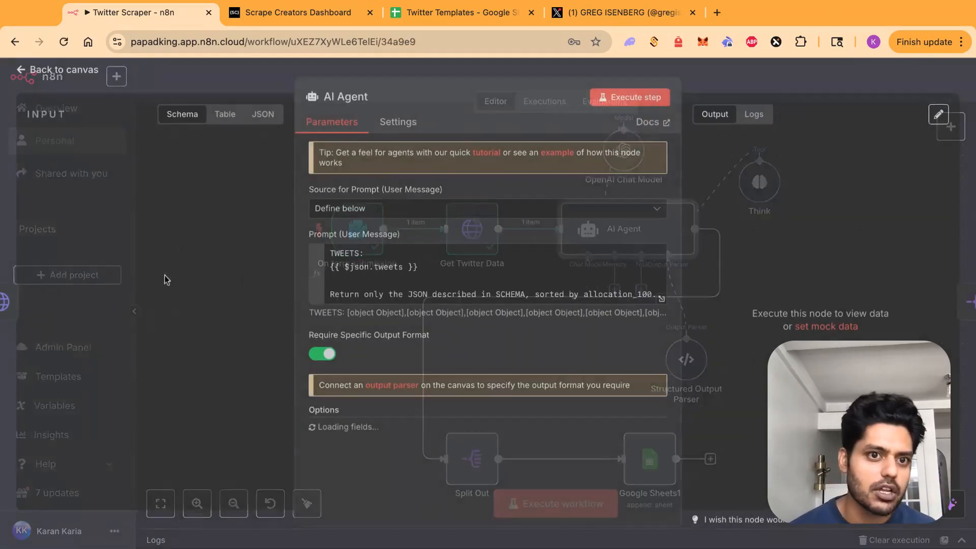
click(261, 118)
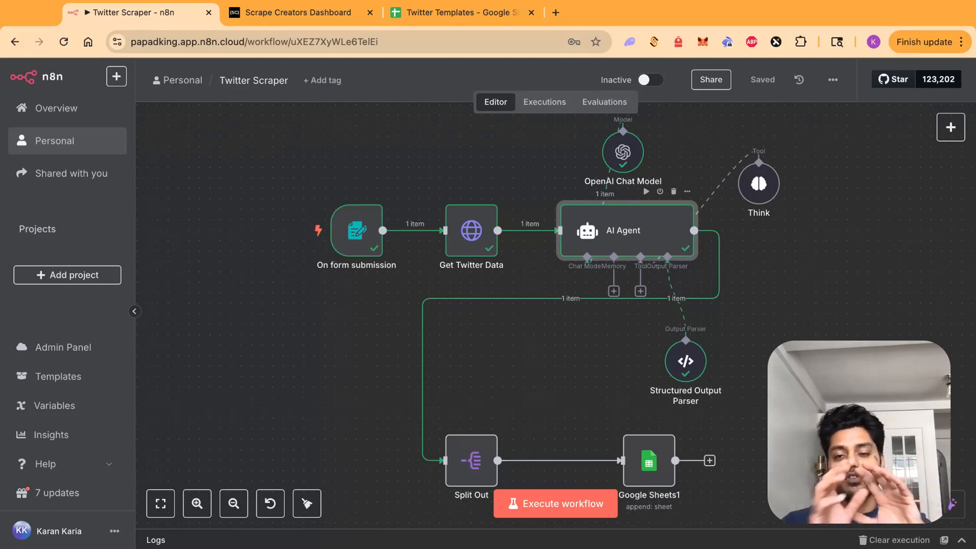
Open the Structured Output Parser and inspect the example_content and allocation_100 fields in its JSON example.
double_click(700, 362)
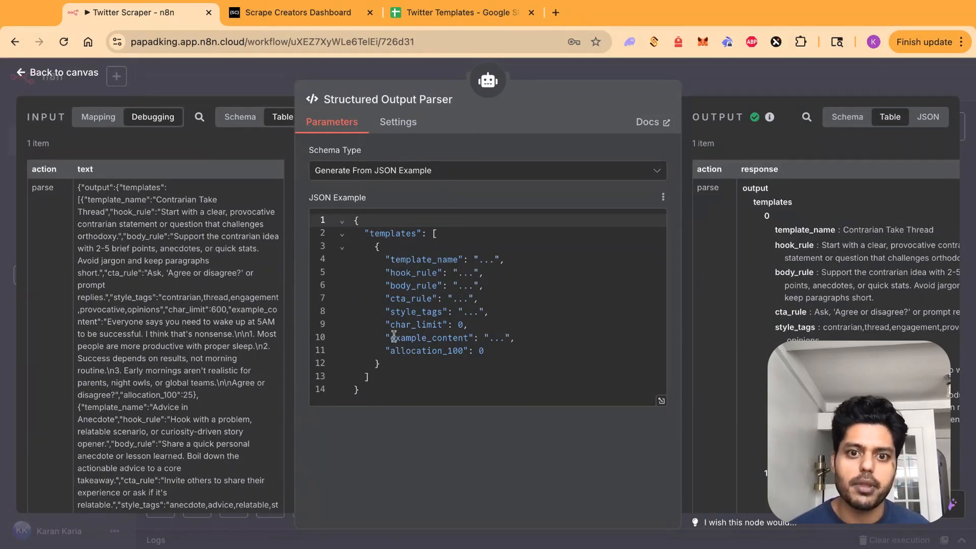
click(513, 343)
text(,)
click(489, 354)
click(391, 351)
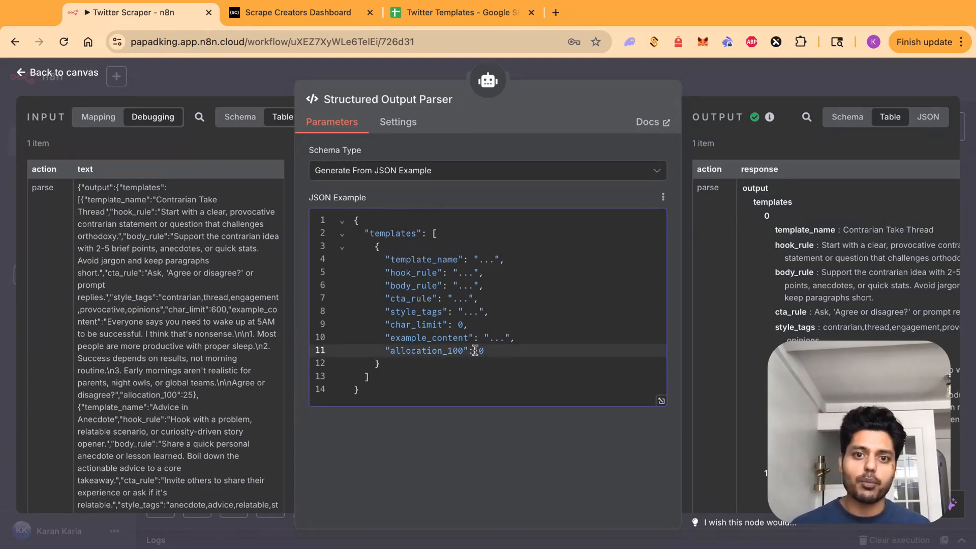
Read the first template in the parser's output, highlighting its template_name, hook_rule and body_rule.
scroll(864, 325, right, 2)
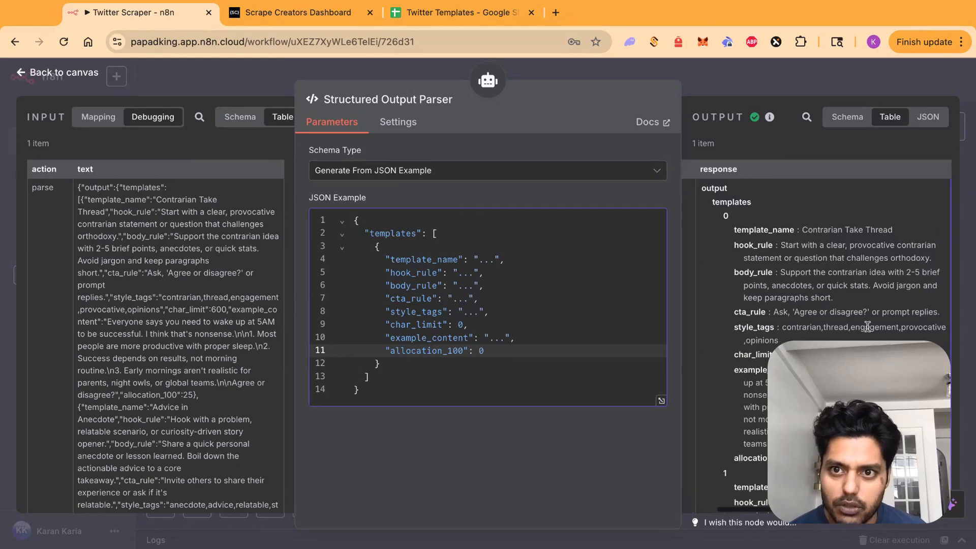
scroll(814, 295, left, 2)
scroll(803, 288, right, 2)
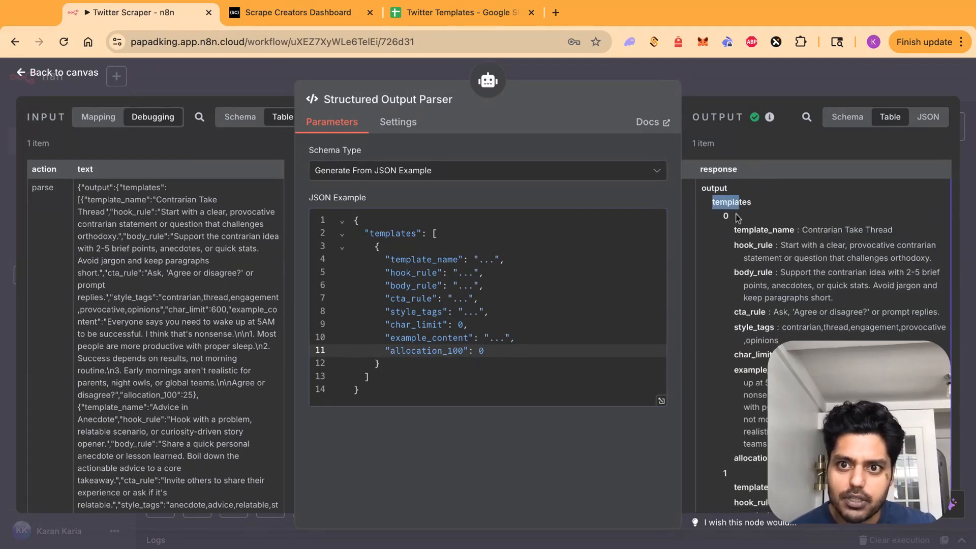
drag(735, 229, 906, 235)
click(903, 238)
drag(781, 245, 912, 273)
click(914, 269)
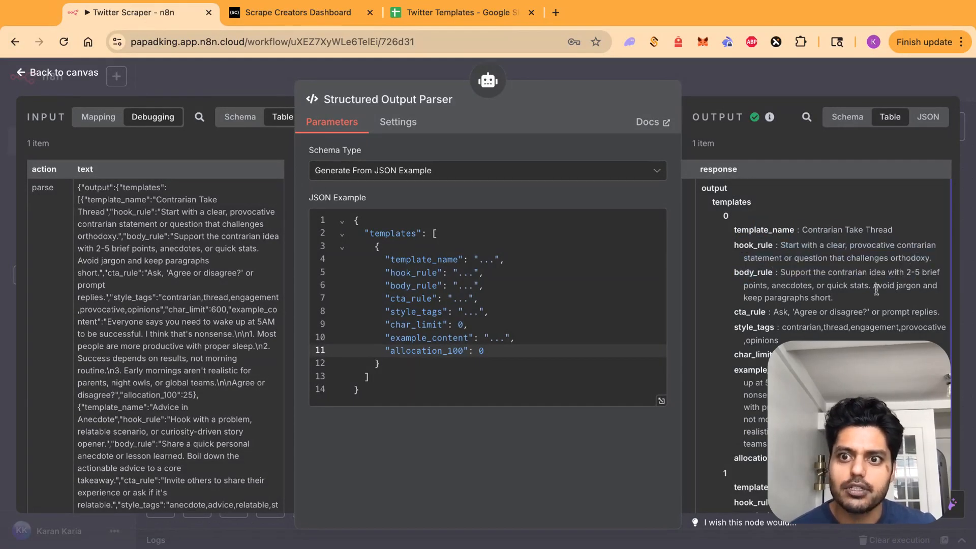
scroll(877, 290, down, 2)
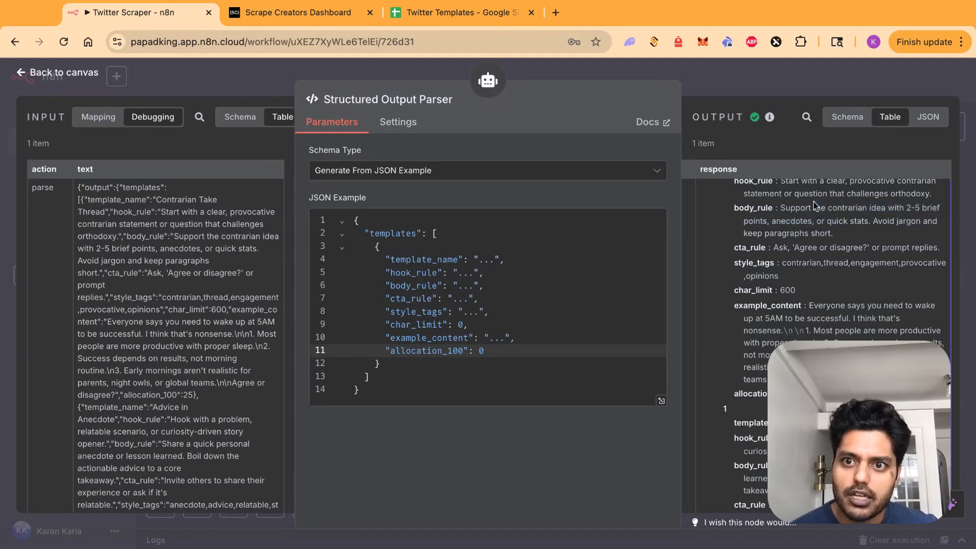
Go through the first template's cta_rule, style_tags, char_limit and example_content in the parser's output.
drag(805, 251, 845, 355)
click(840, 263)
click(802, 291)
click(852, 315)
drag(844, 292, 845, 380)
click(841, 351)
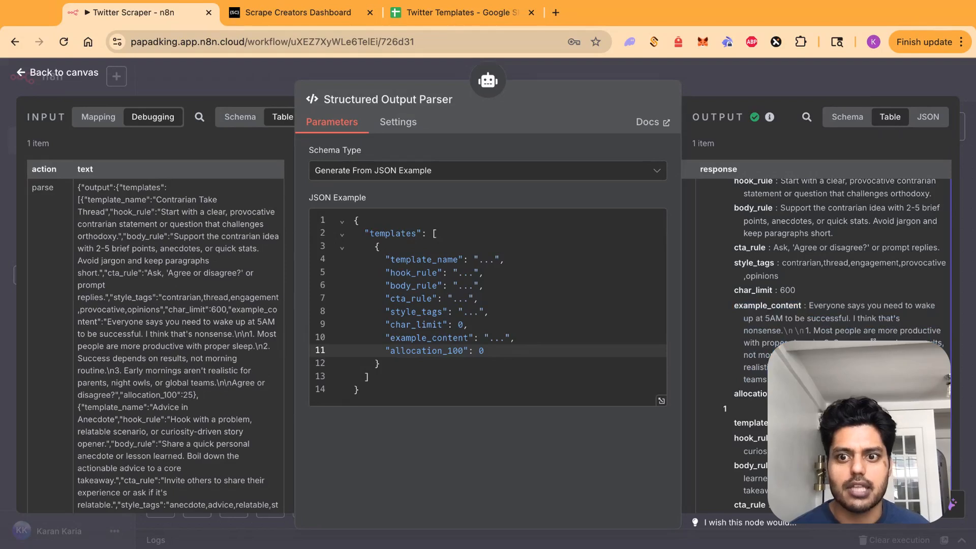
Check the first template's allocation_100 value and highlight the second template's name in the parser's output.
scroll(834, 351, down, 1)
double_click(734, 356)
click(777, 355)
scroll(783, 354, down, 1)
scroll(819, 335, down, 3)
drag(802, 285, 856, 285)
click(871, 285)
Examine the third and fourth templates in the parser's output, highlighting the third one's name.
scroll(806, 332, down, 3)
scroll(805, 331, down, 3)
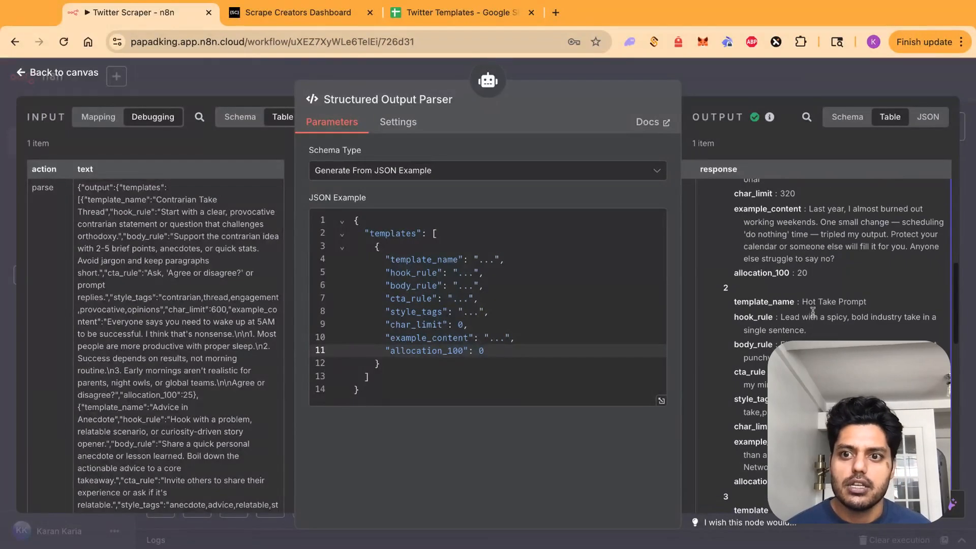
drag(803, 302, 867, 302)
click(898, 307)
scroll(864, 305, down, 3)
scroll(806, 290, down, 3)
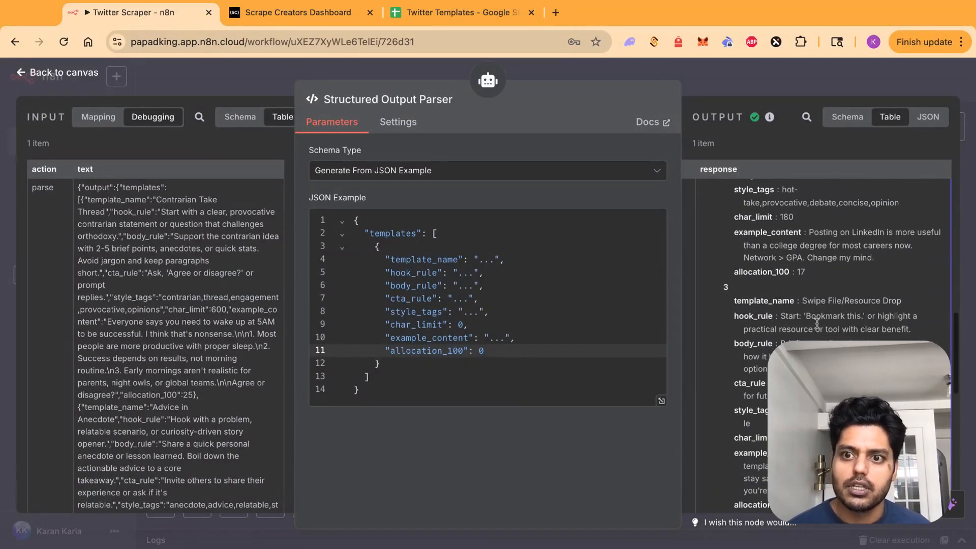
triple_click(806, 290)
click(807, 291)
Look through the last two templates in the parser's output and return to the workflow canvas.
scroll(807, 291, down, 3)
scroll(806, 291, down, 3)
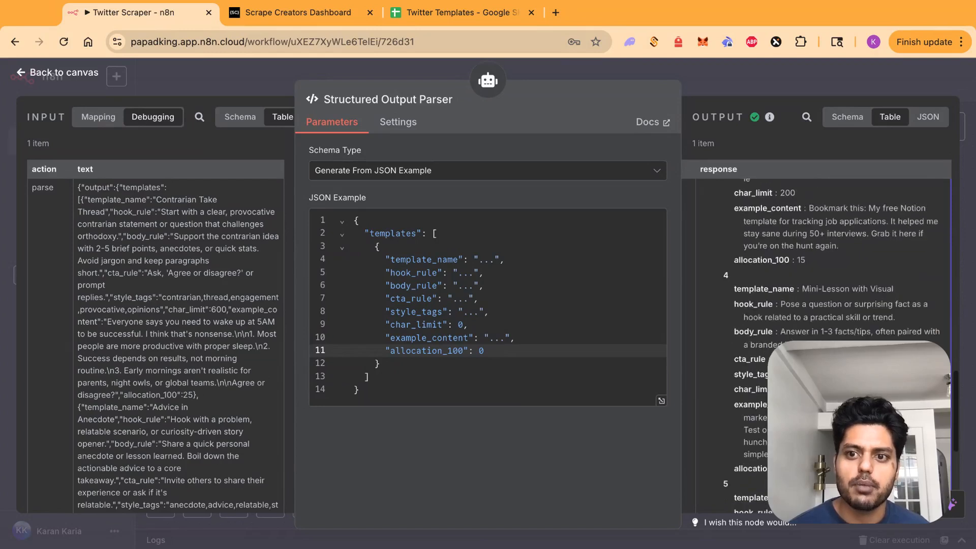
drag(895, 313, 875, 264)
click(875, 265)
scroll(883, 329, down, 1)
scroll(883, 330, down, 3)
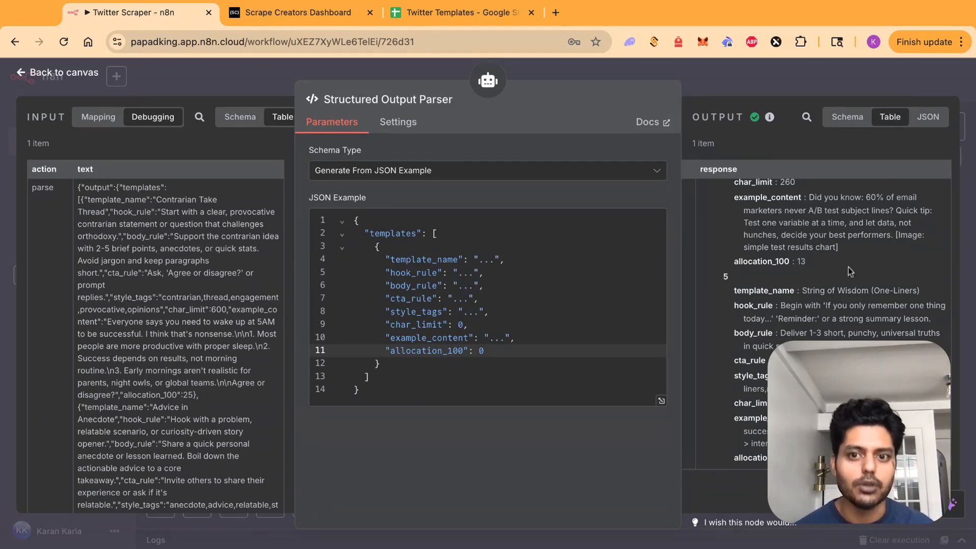
key(Escape)
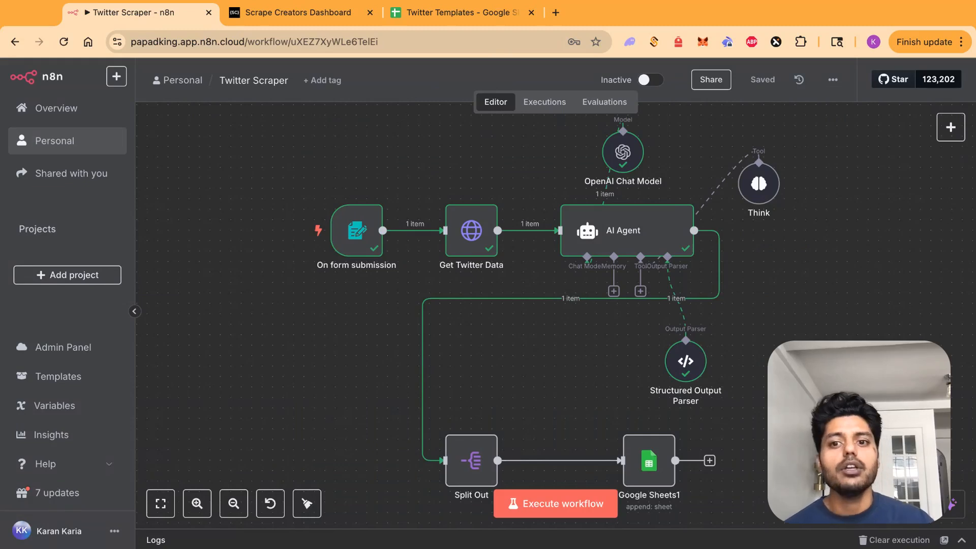
Reopen the Structured Output Parser to glance over its nested templates output, and close the node.
scroll(679, 367, down, 2)
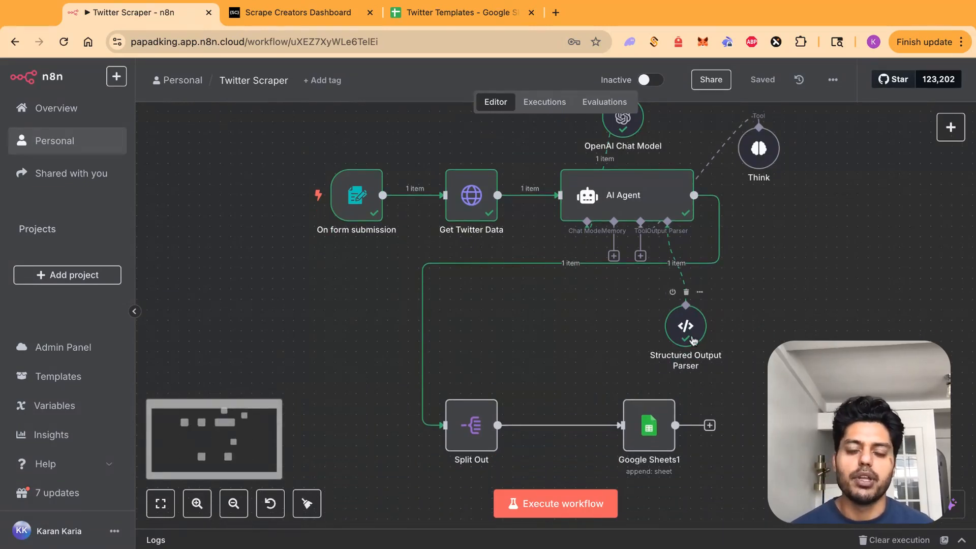
double_click(692, 336)
scroll(839, 285, down, 10)
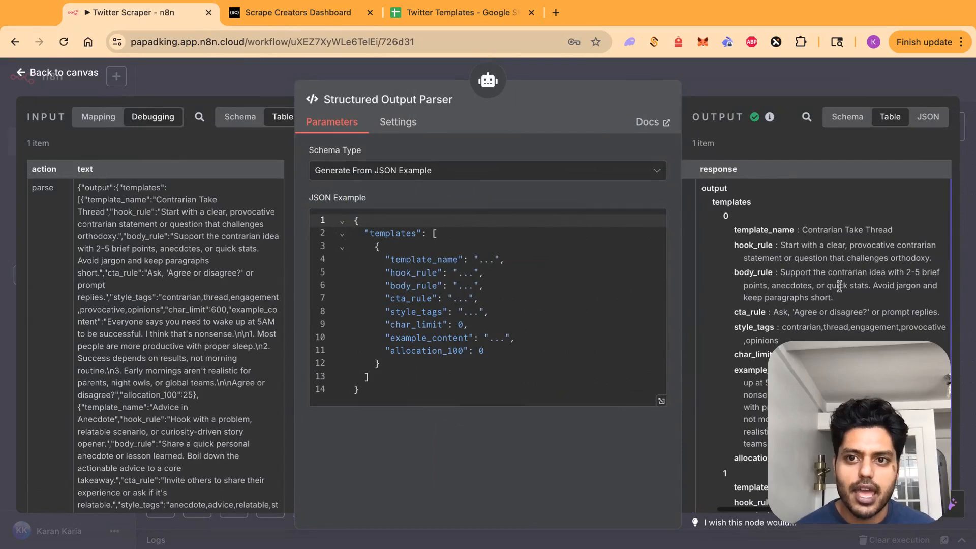
scroll(859, 208, down, 2)
click(833, 80)
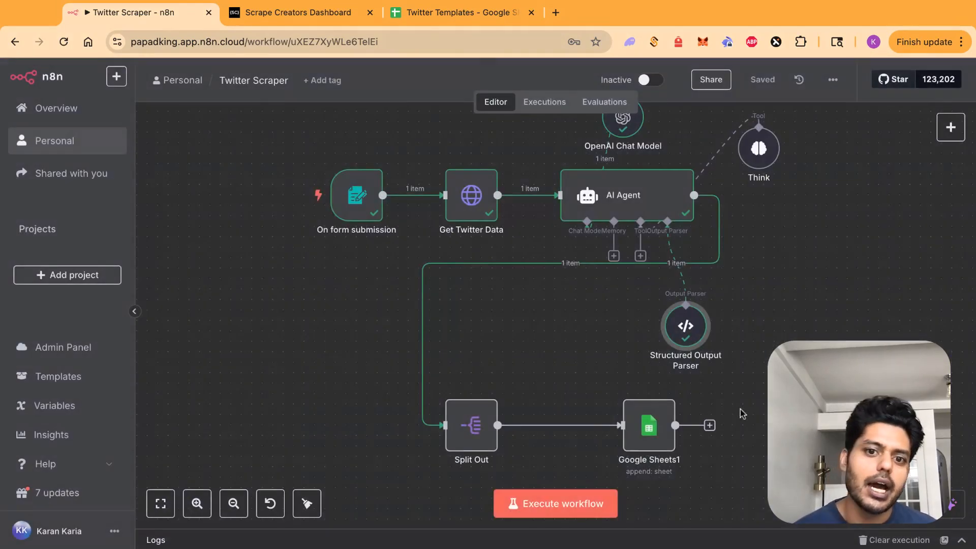
Open the Split Out node and highlight the templates array and its first entry in the input data.
double_click(464, 440)
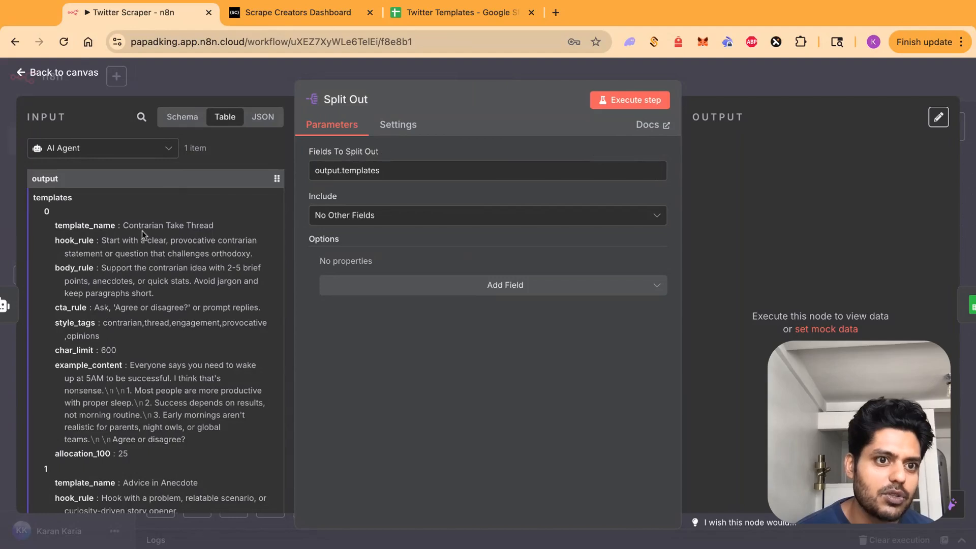
drag(75, 198, 32, 198)
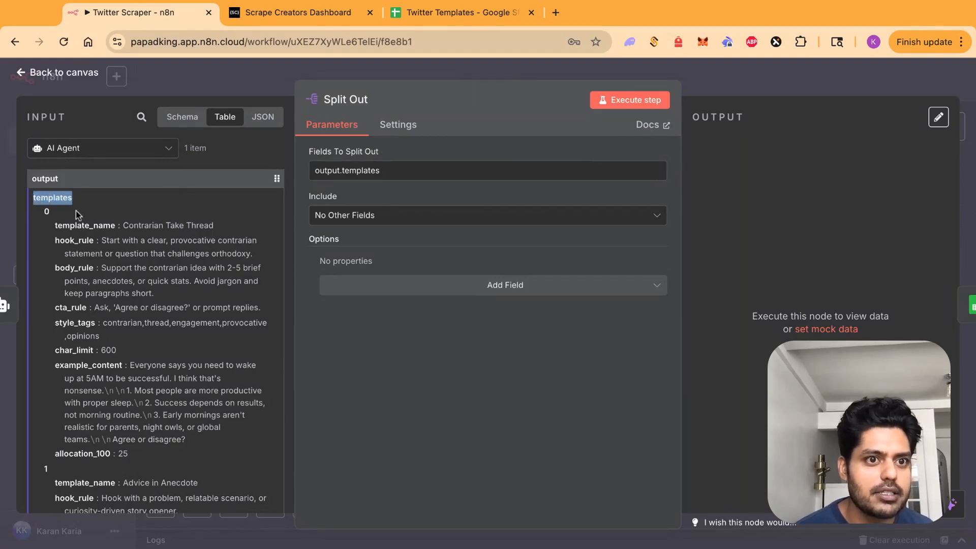
click(76, 210)
mouse_move(41, 214)
mouse_down()
mouse_move(95, 241)
mouse_move(99, 336)
mouse_move(244, 391)
mouse_move(259, 441)
mouse_up()
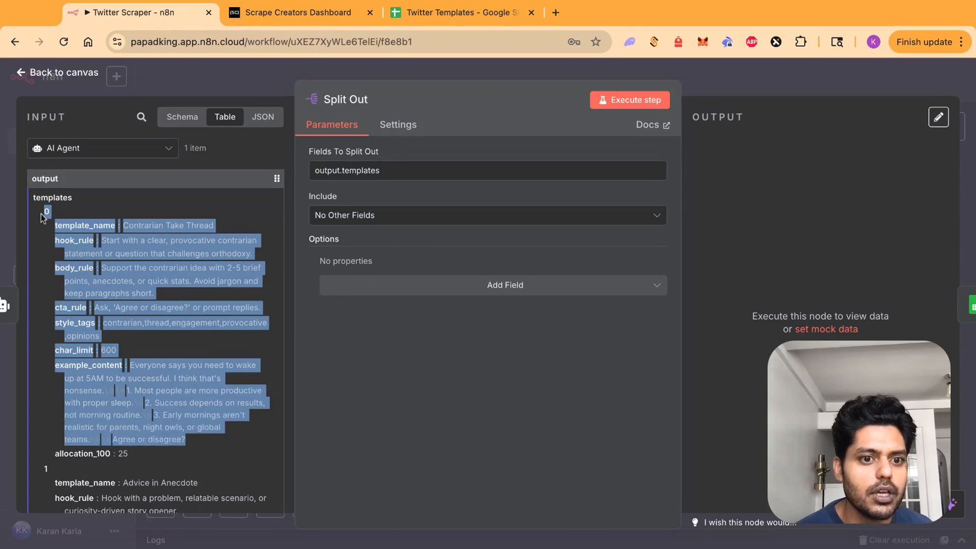
click(258, 445)
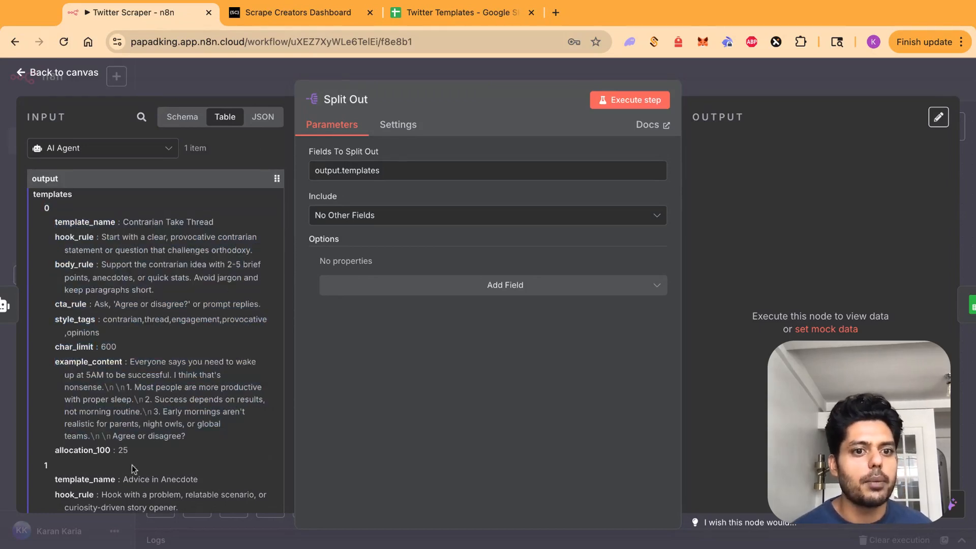
drag(141, 453, 55, 222)
click(495, 327)
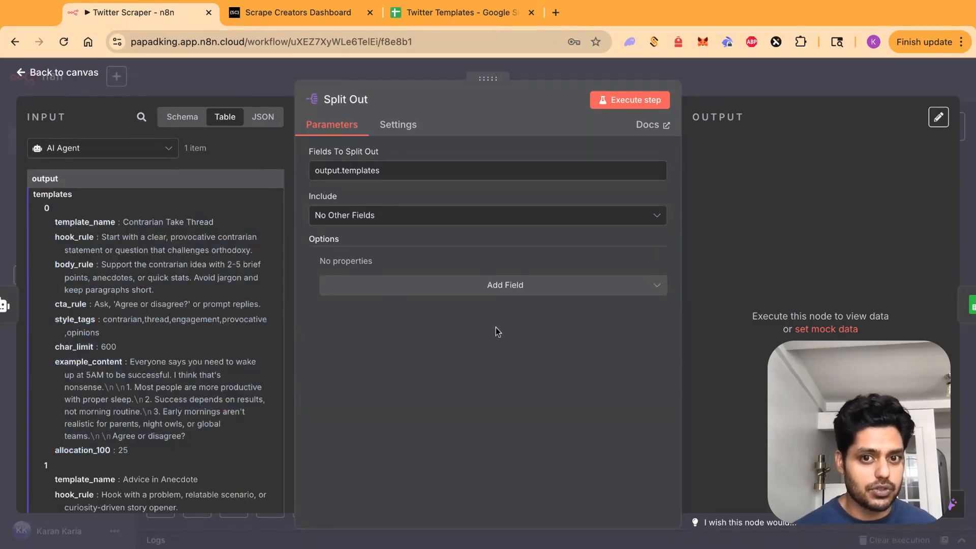
Execute the Split Out node on output.templates, review its output columns from template_name to allocation_100, and close the node.
click(628, 100)
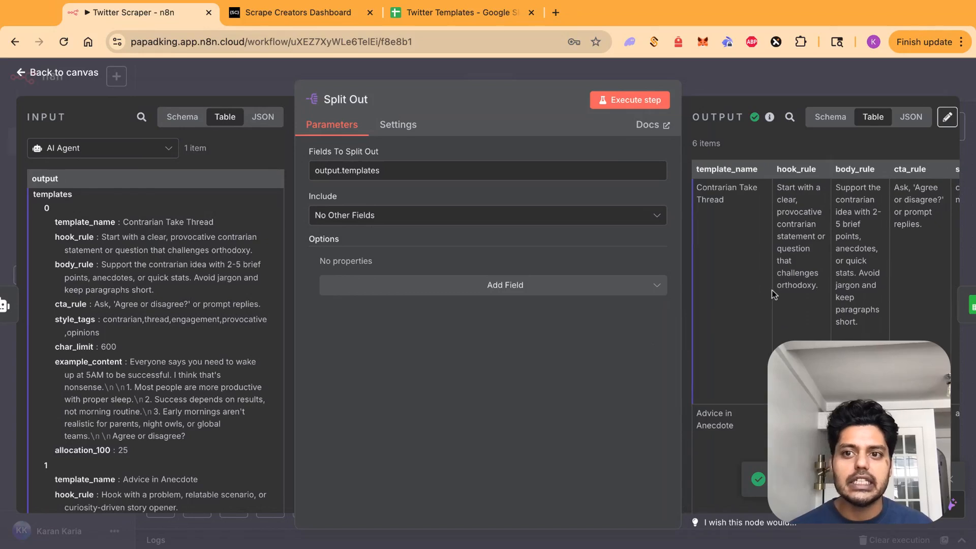
scroll(772, 293, right, 5)
scroll(772, 290, left, 5)
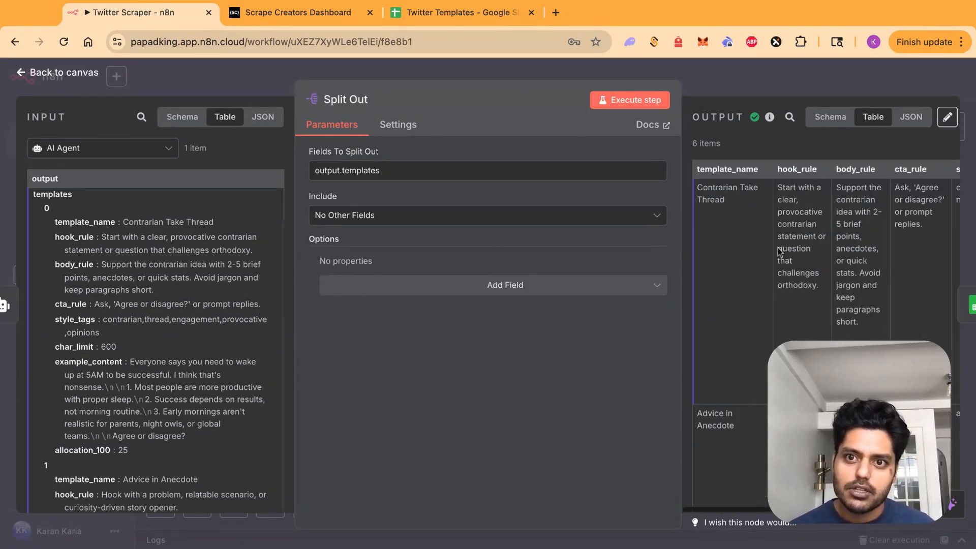
drag(713, 187, 744, 211)
click(814, 221)
scroll(815, 220, right, 5)
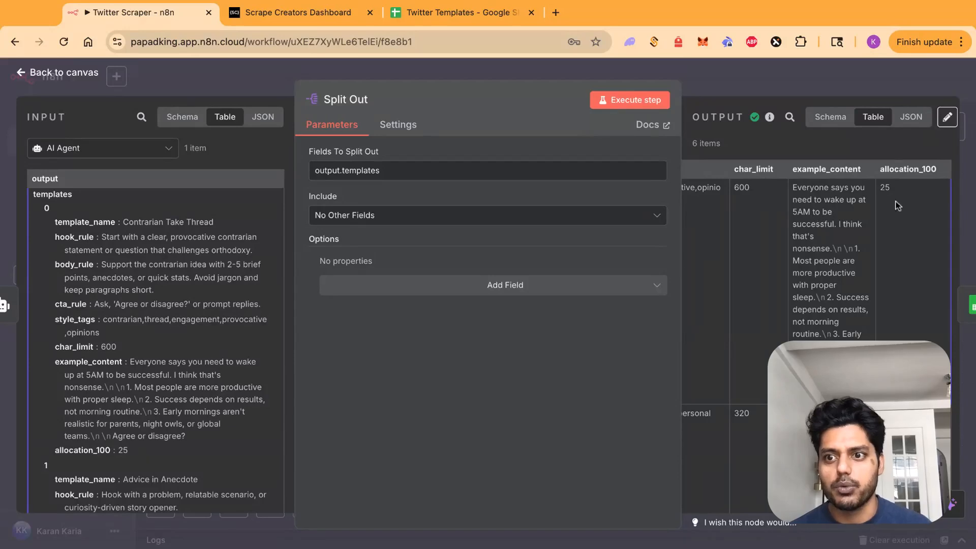
click(837, 84)
Open the Google Sheets1 node and review its incoming template columns and the values mapped for the sheet.
scroll(749, 389, down, 2)
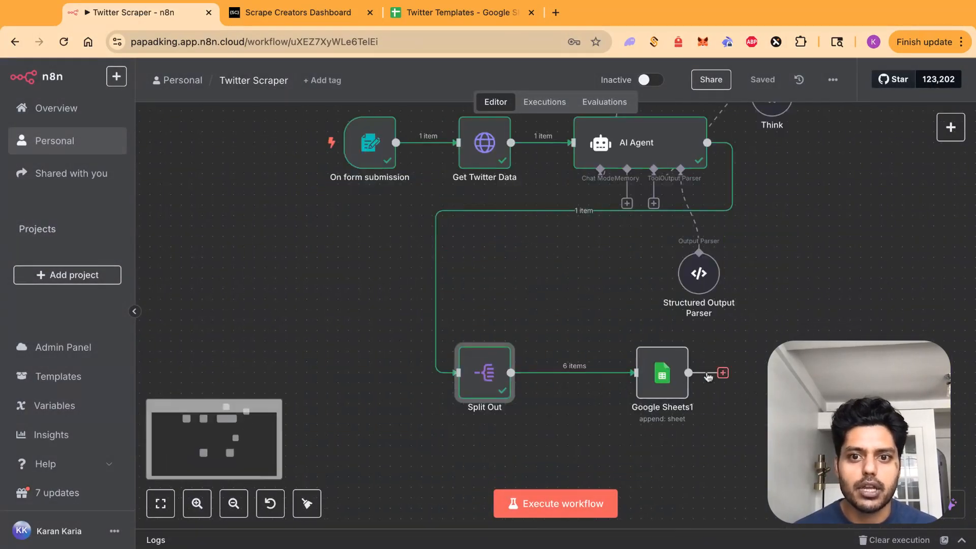
double_click(666, 381)
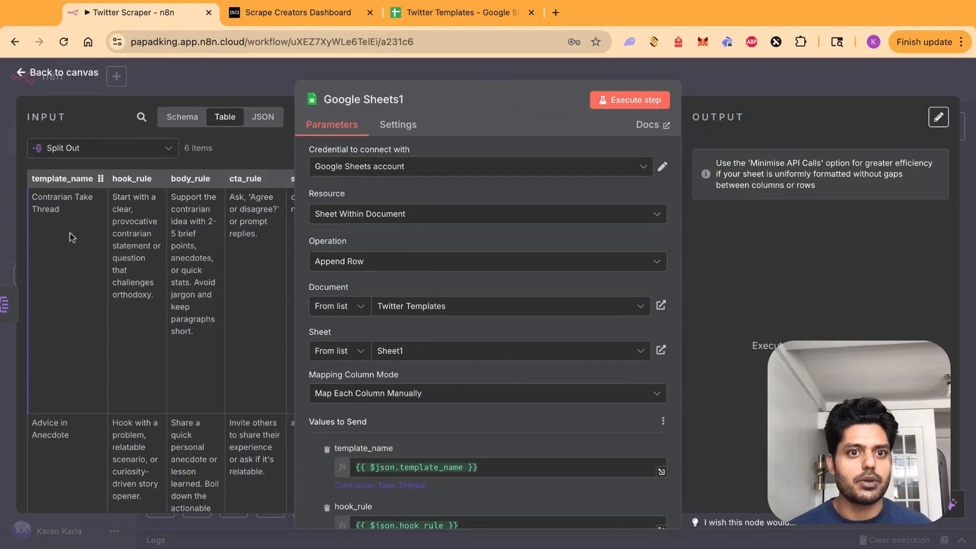
scroll(128, 277, right, 5)
scroll(128, 277, left, 5)
scroll(143, 272, down, 10)
scroll(144, 272, up, 10)
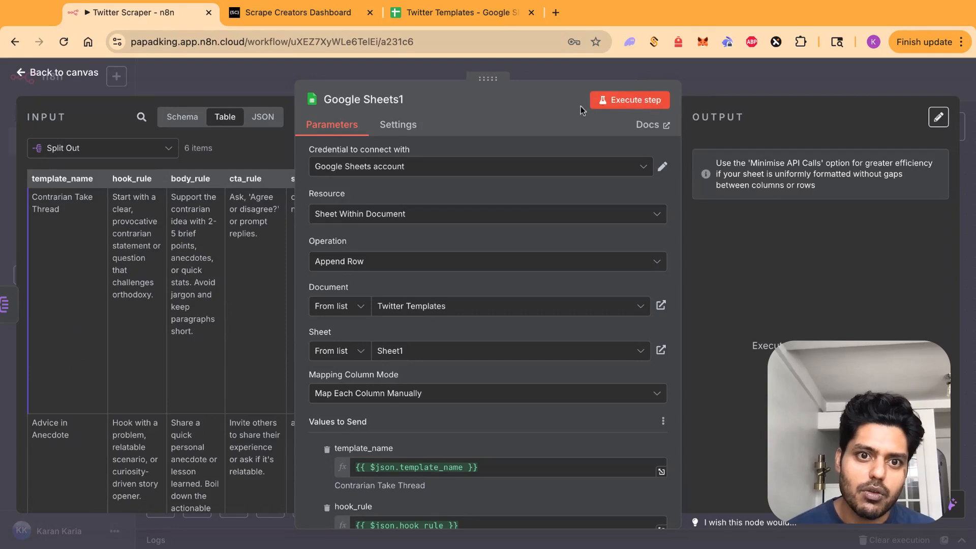
View the OAuth2 sign-in option in the new Google Sheets credential form and close it without connecting.
click(371, 169)
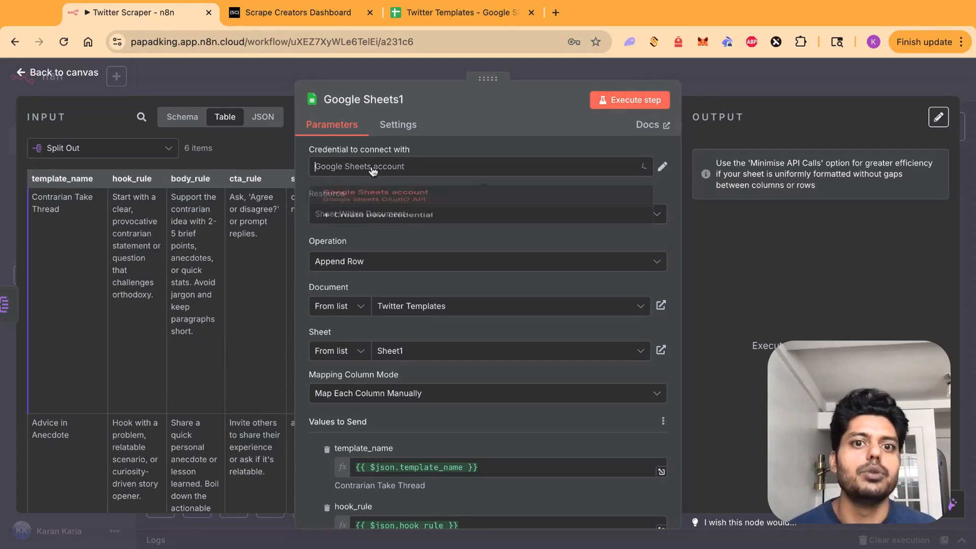
click(446, 135)
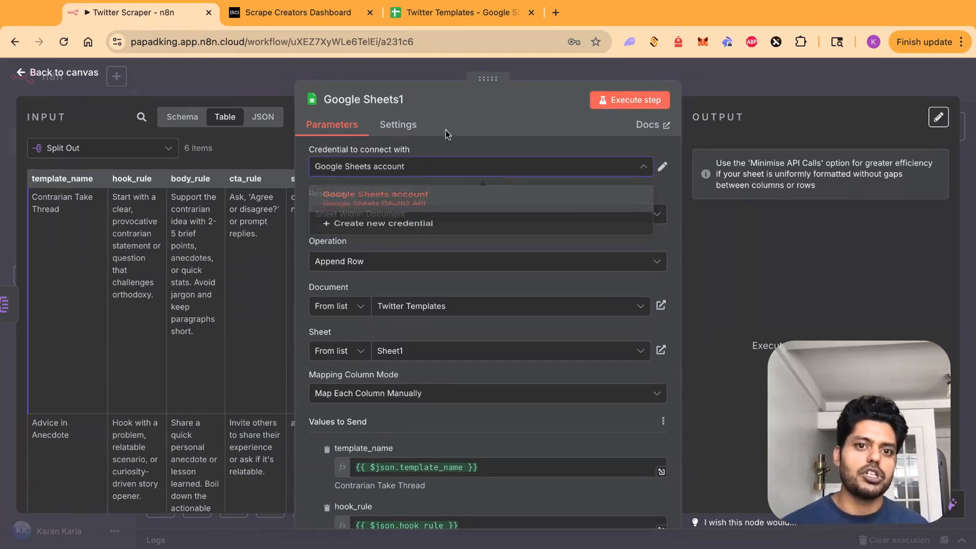
click(416, 170)
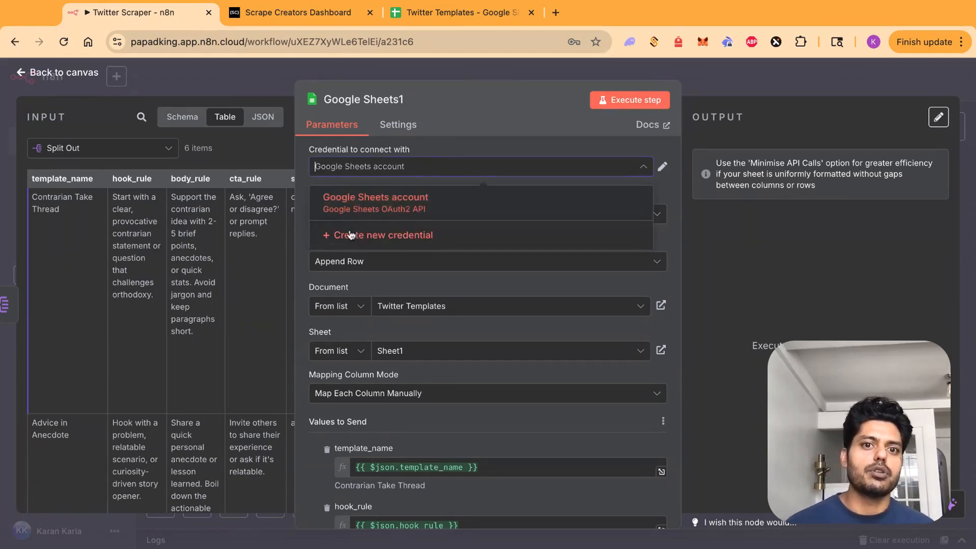
click(413, 240)
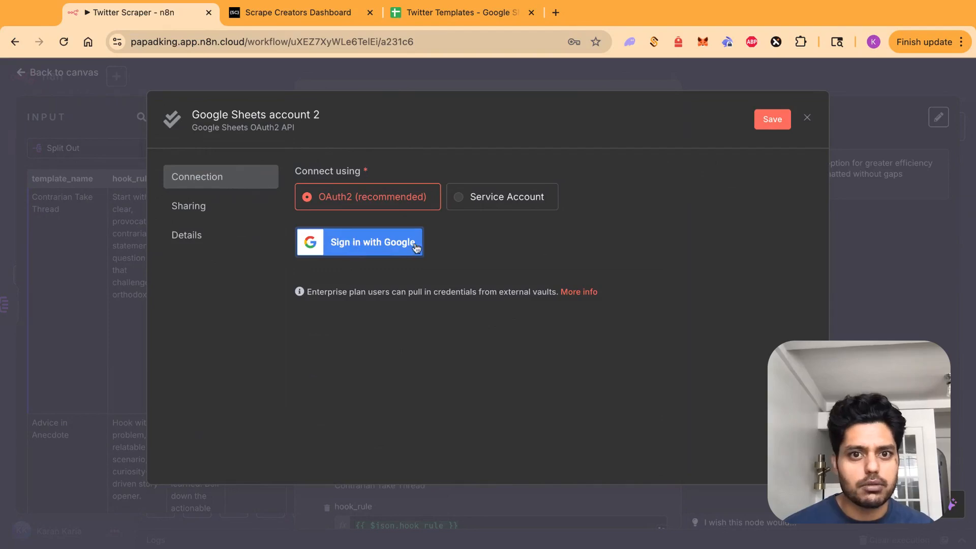
click(923, 222)
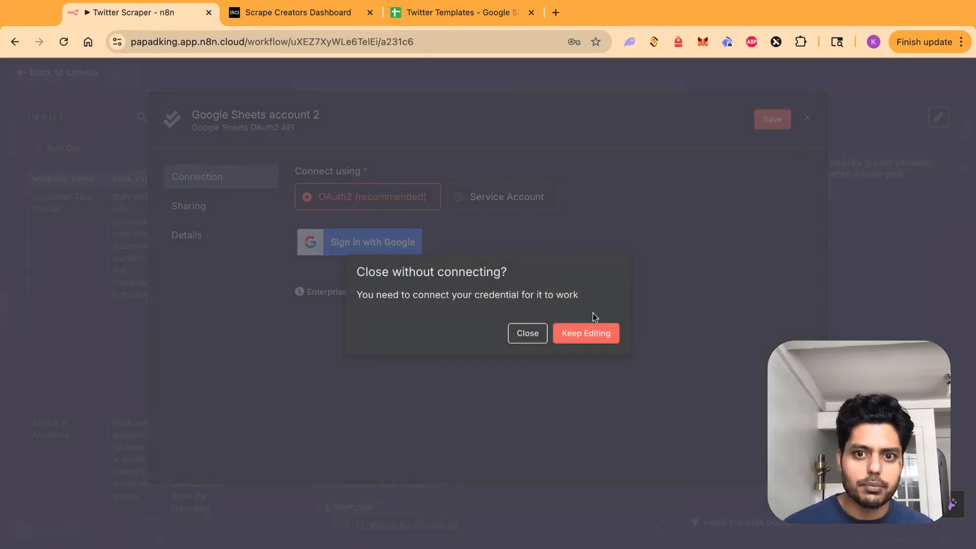
click(530, 334)
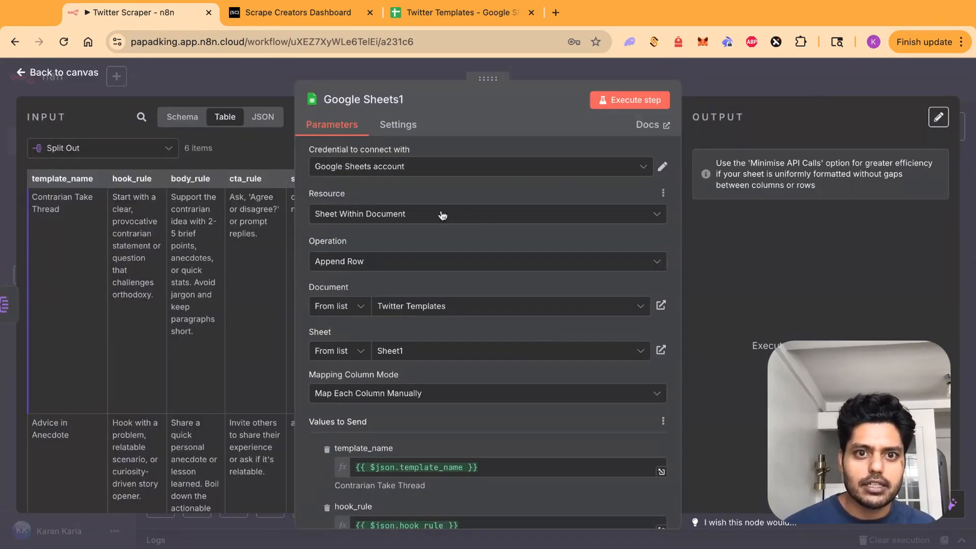
Check the Operation and Document choices in the Google Sheets1 node against the Twitter Templates spreadsheet, leaving Append Row and Twitter Templates selected.
scroll(446, 246, down, 2)
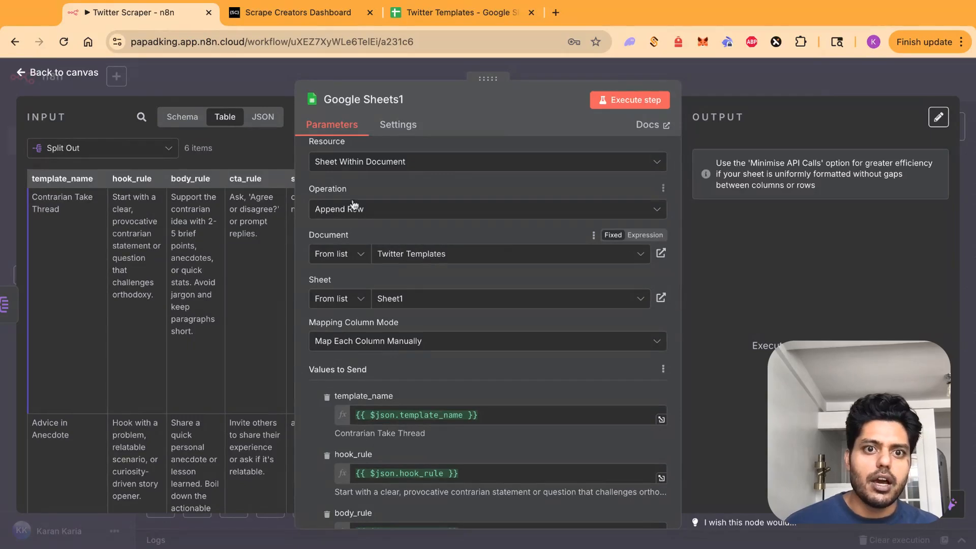
click(337, 210)
click(385, 179)
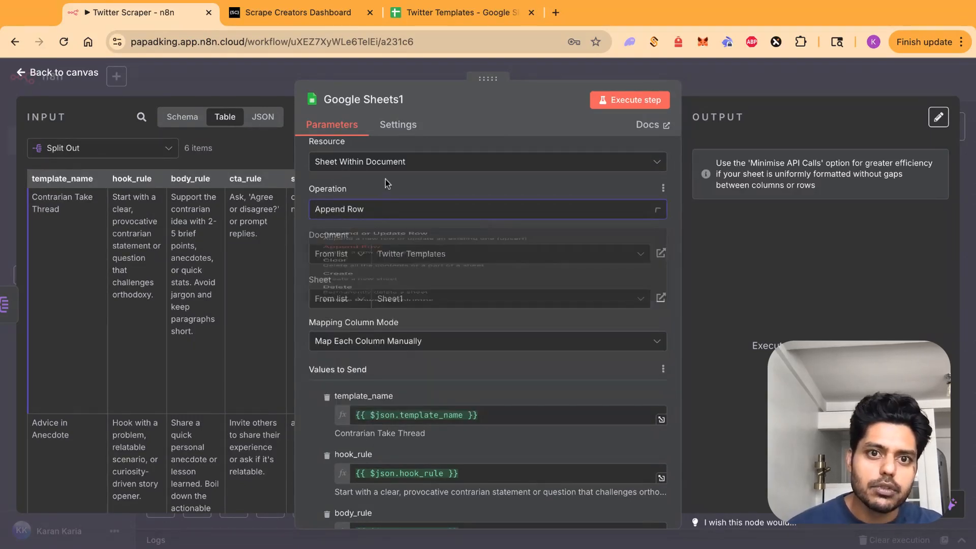
click(408, 257)
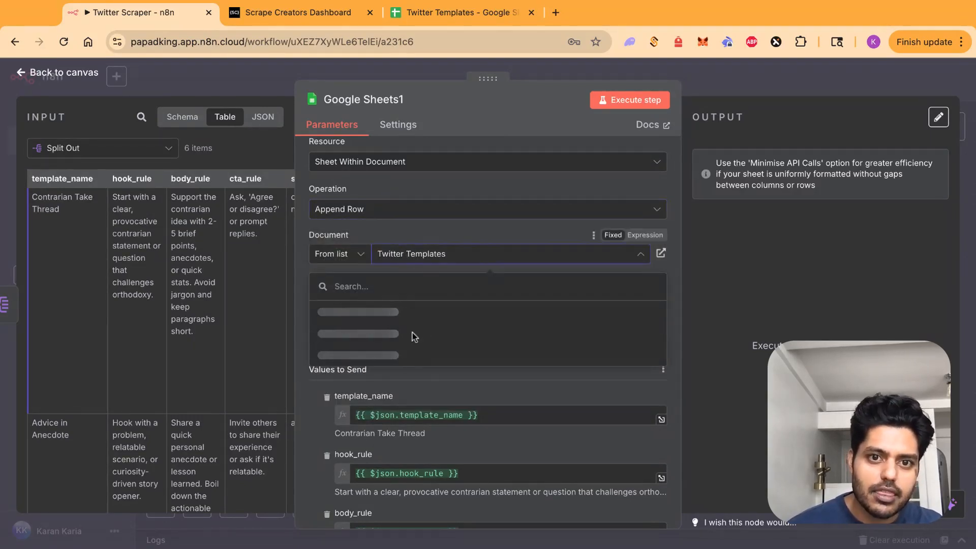
click(445, 16)
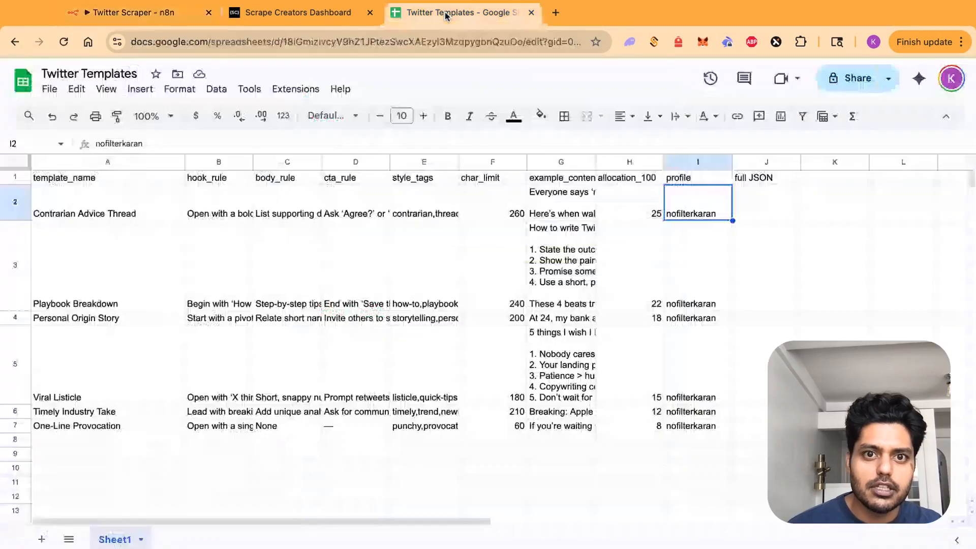
click(137, 12)
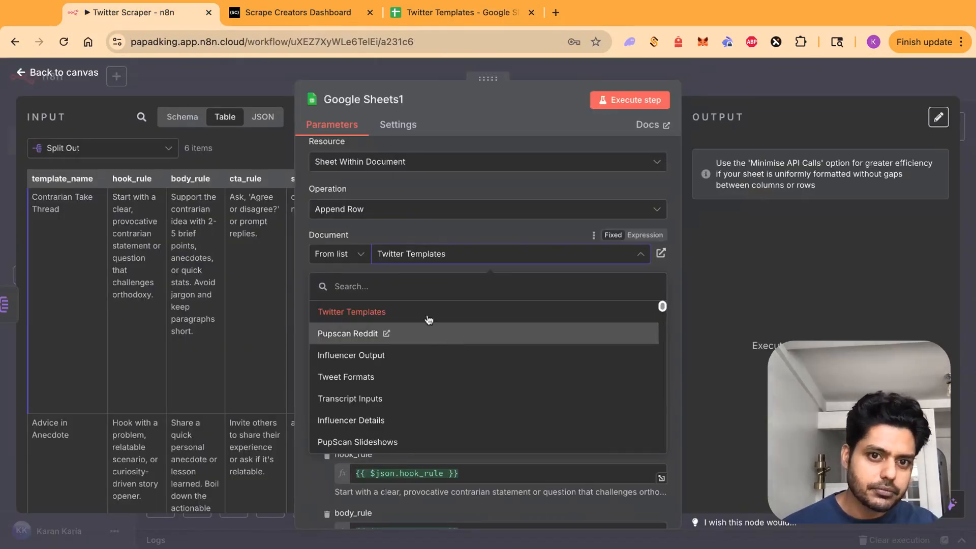
click(427, 236)
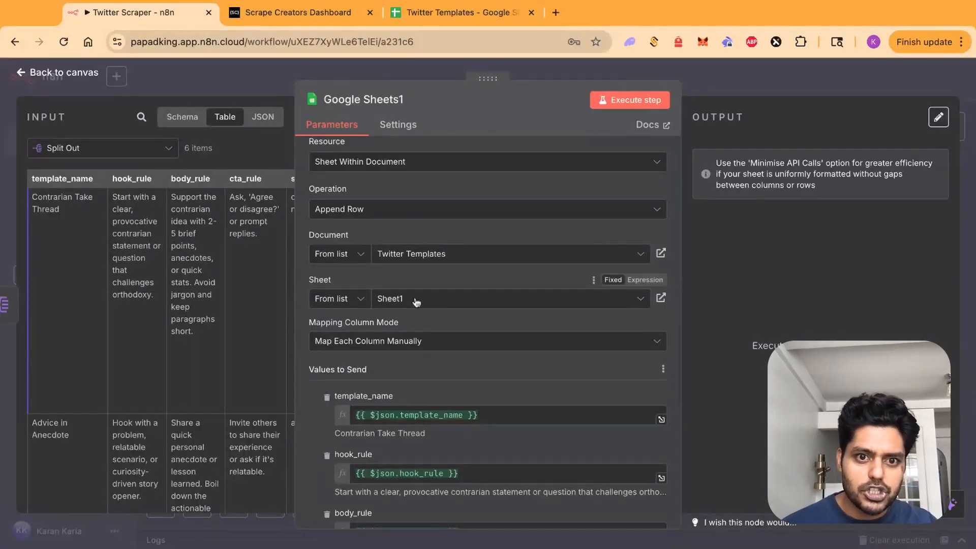
View the Mapping Column Mode options, keep Map Each Column Manually, and show the node's input data as a schema.
scroll(406, 318, down, 1)
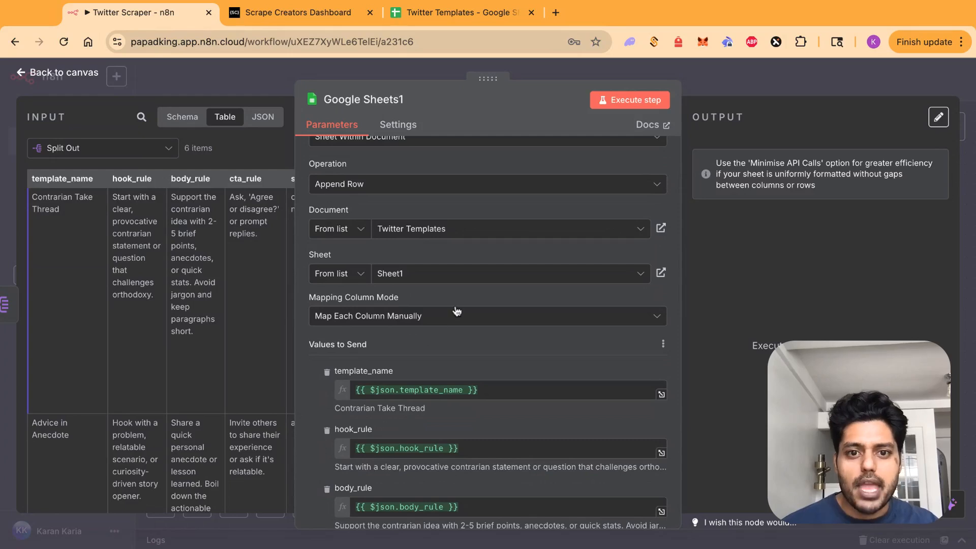
click(440, 321)
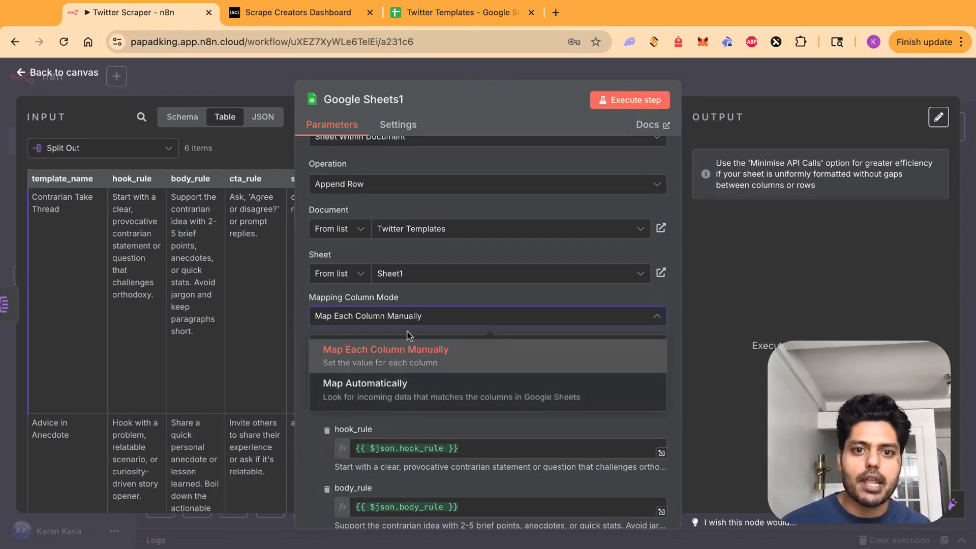
click(450, 292)
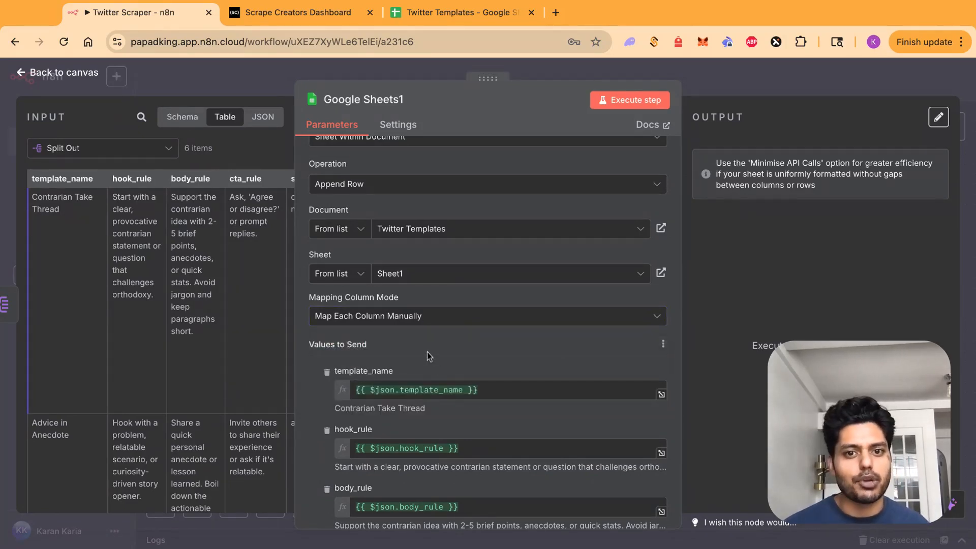
scroll(427, 352, down, 5)
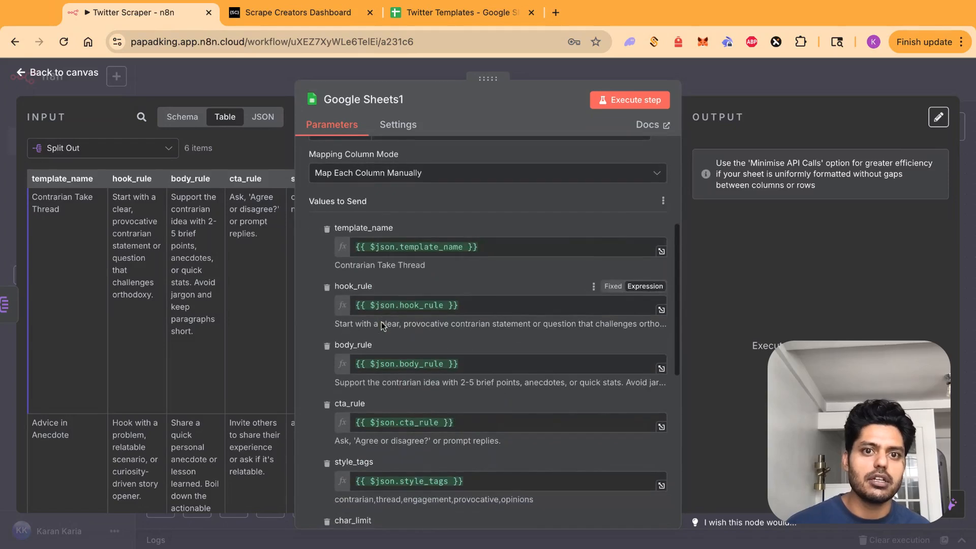
click(188, 120)
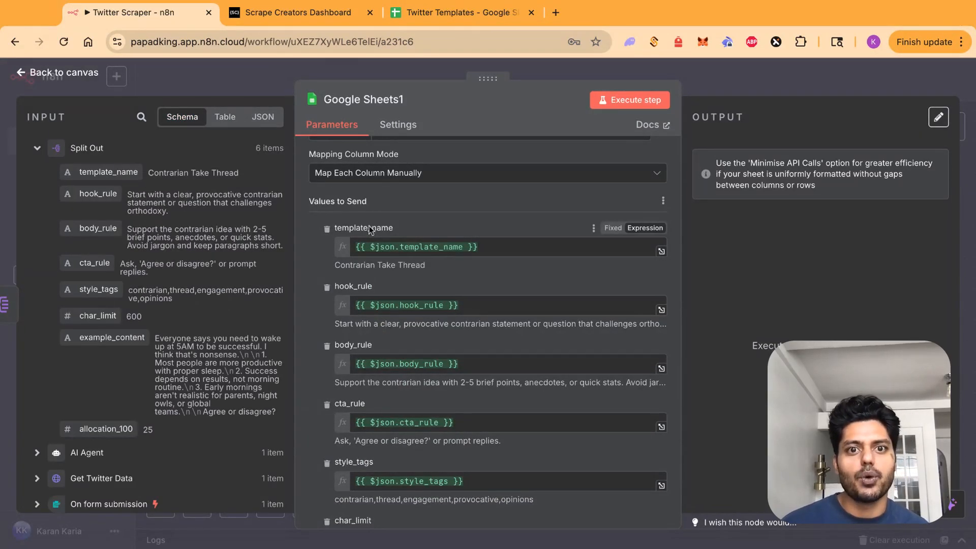
Go through the header cells from template_name to style_tags in the Twitter Templates spreadsheet and return to the n8n workflow.
click(490, 14)
click(77, 179)
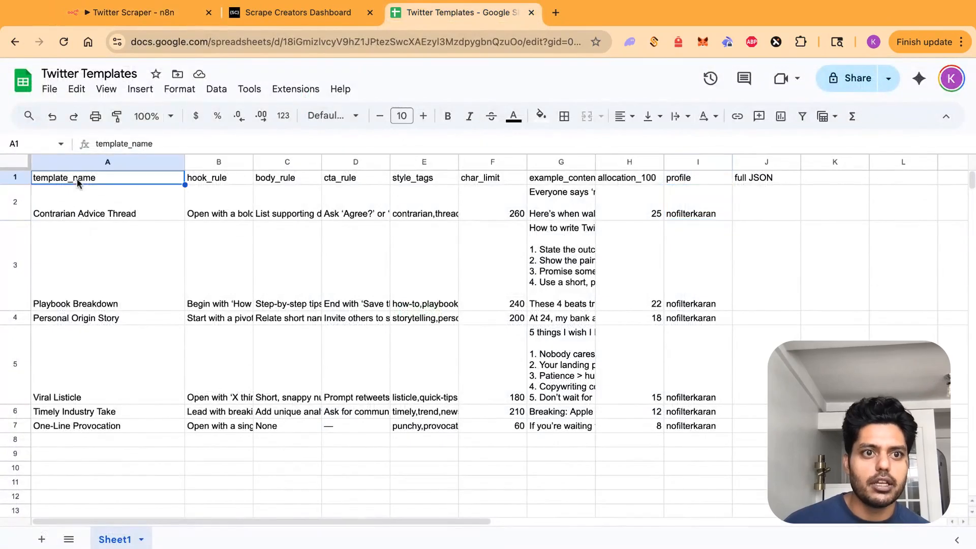
click(219, 179)
click(279, 179)
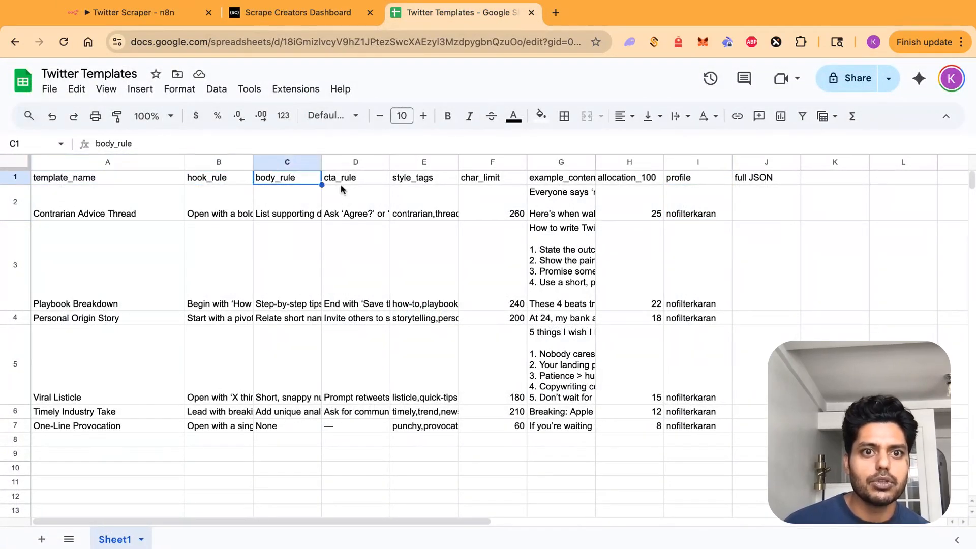
click(348, 182)
click(429, 179)
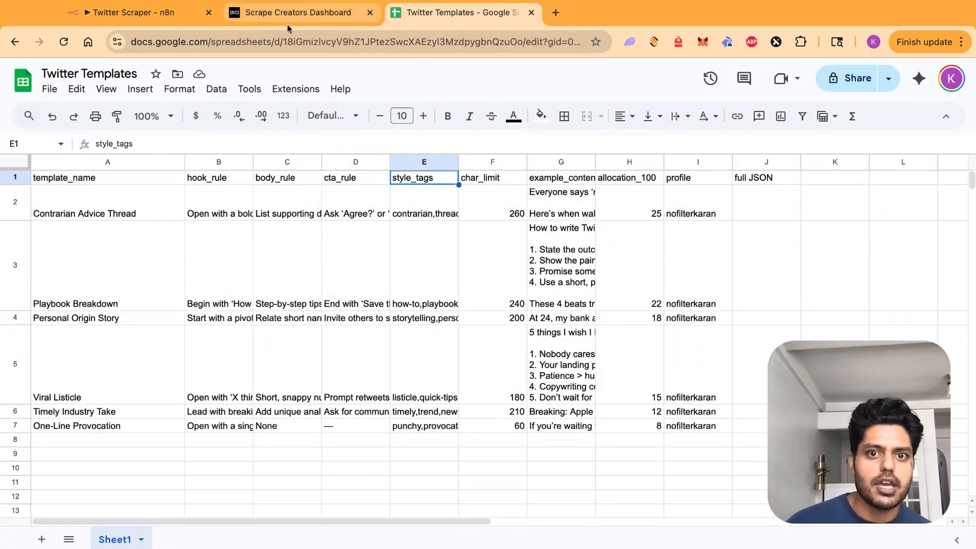
click(138, 12)
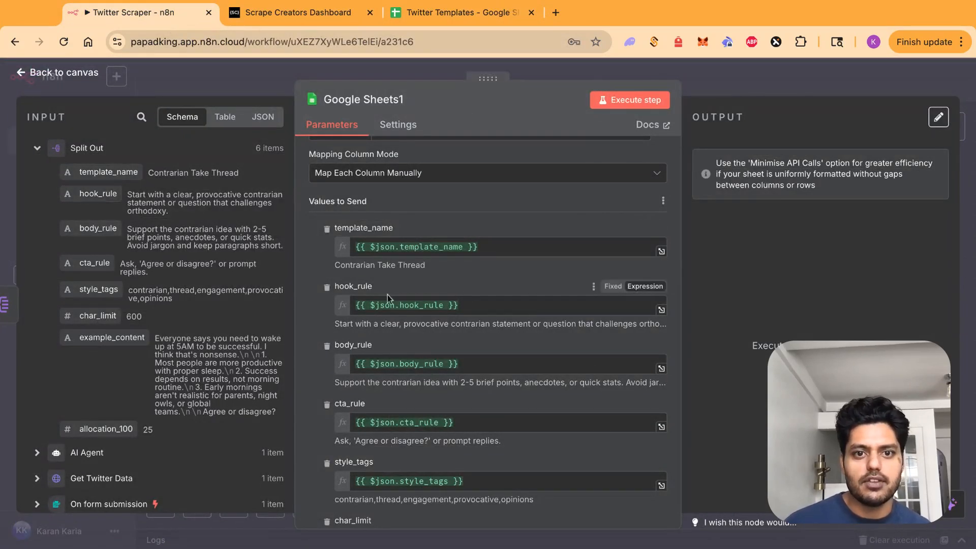
Review the remaining column mappings down to profile and the empty full JSON field, and return to the node's first parameters.
scroll(392, 291, down, 2)
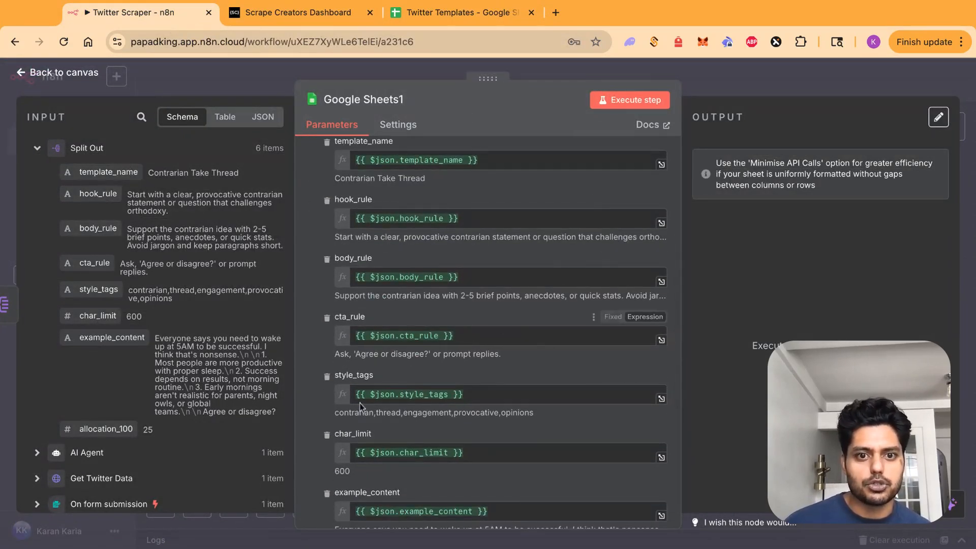
scroll(386, 407, down, 6)
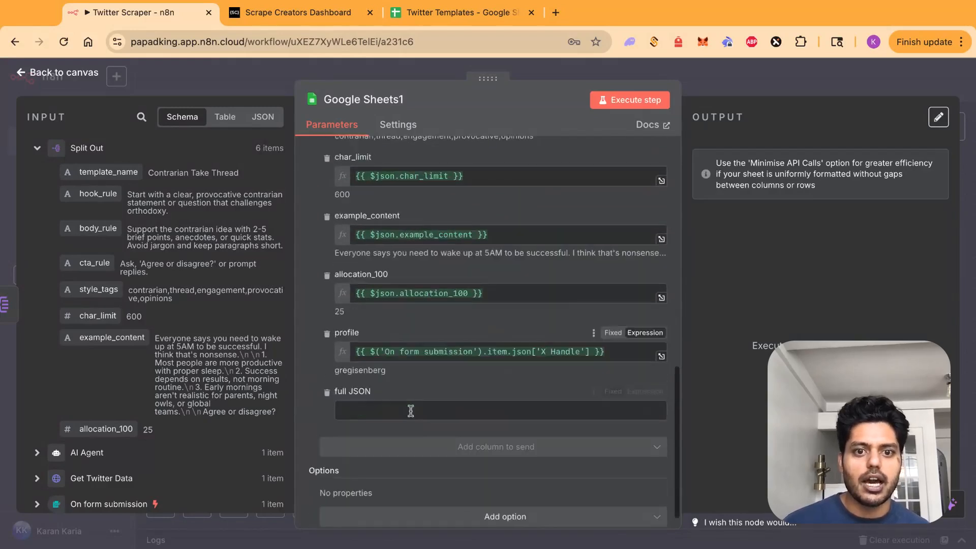
scroll(410, 411, down, 1)
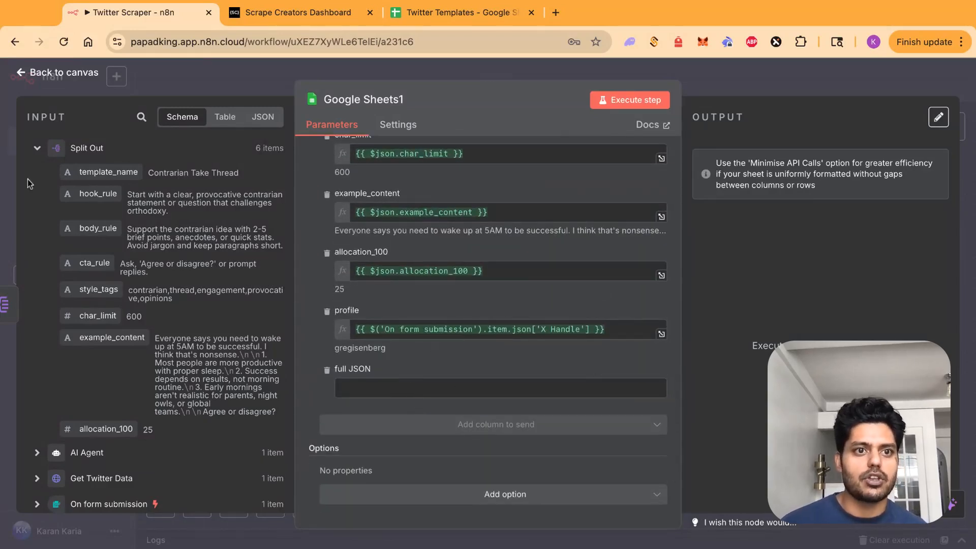
scroll(488, 258, up, 10)
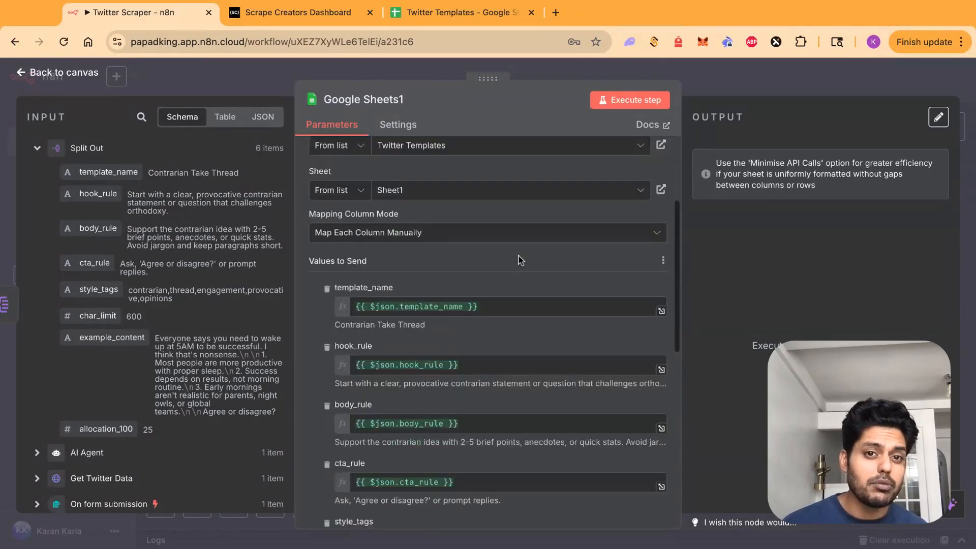
scroll(518, 256, up, 3)
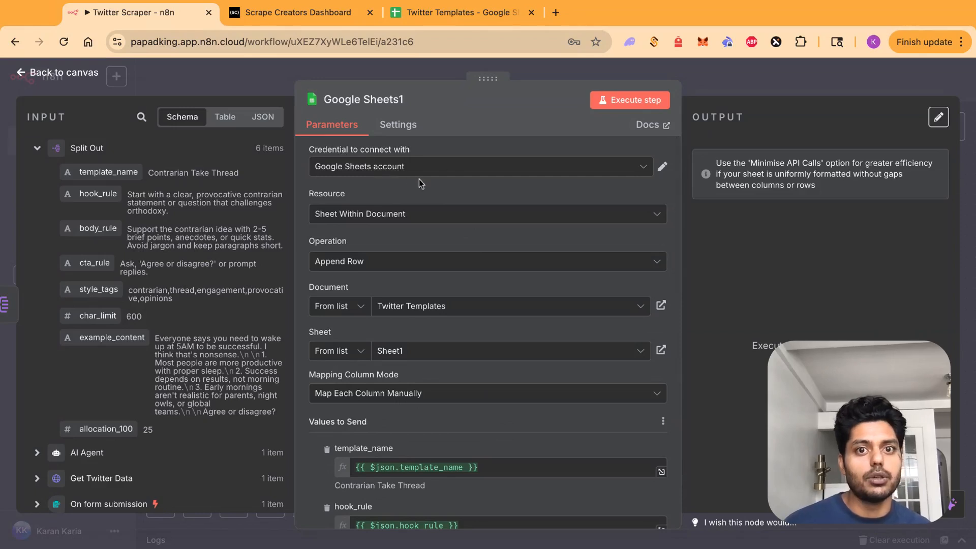
Recheck the template_name and body_rule headers in the Twitter Templates spreadsheet and return to the Google Sheets1 node in n8n.
scroll(414, 257, down, 3)
click(480, 20)
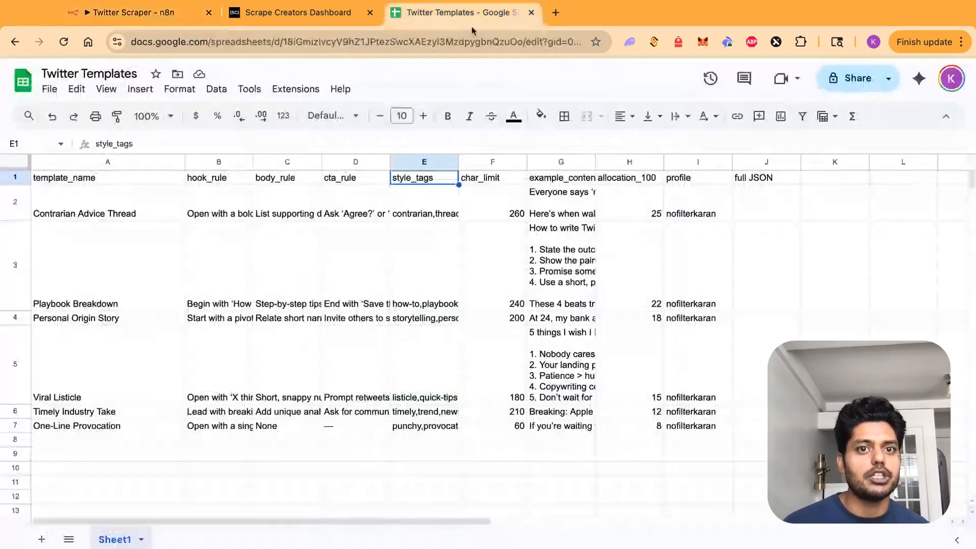
click(146, 180)
click(275, 177)
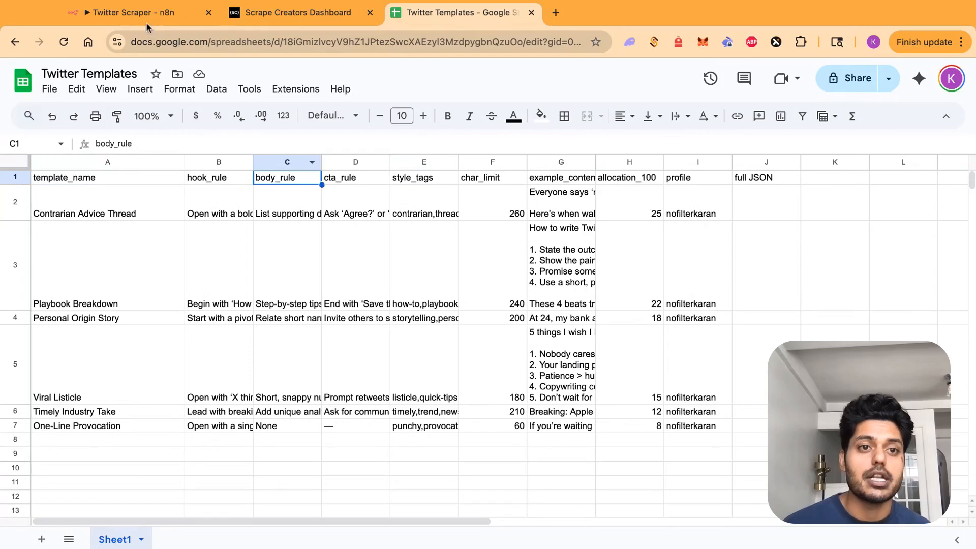
click(131, 16)
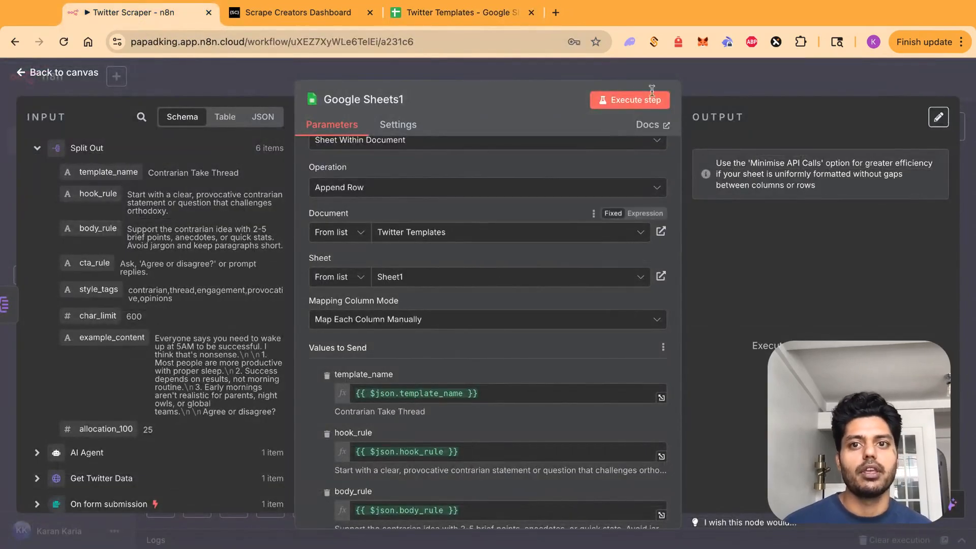
Execute the Google Sheets1 node to append the templates to Sheet1 and review its output rows.
click(628, 100)
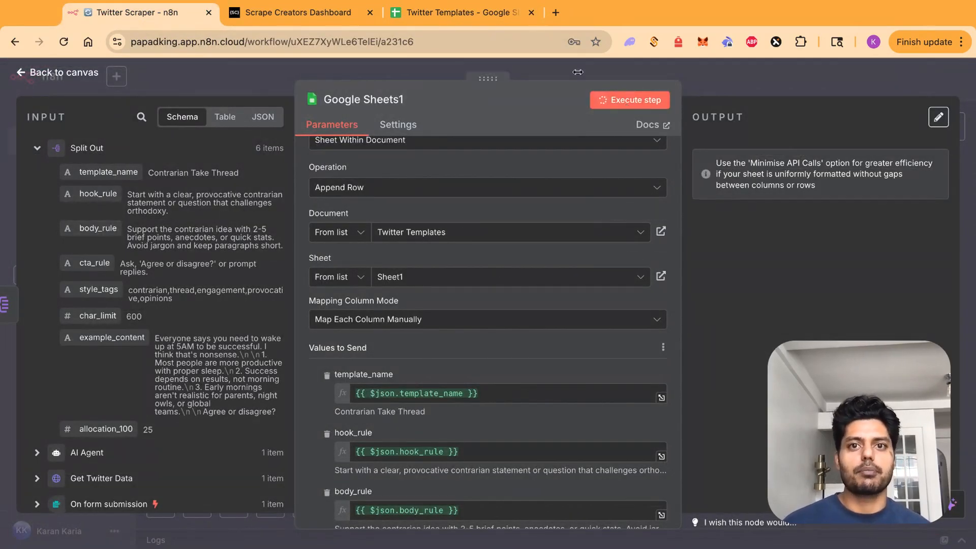
click(487, 14)
scroll(183, 389, down, 2)
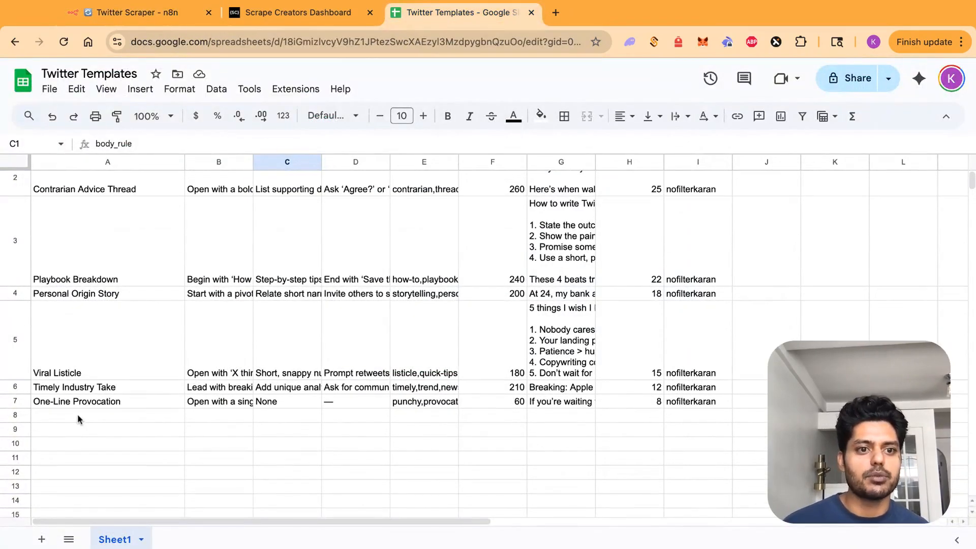
click(120, 14)
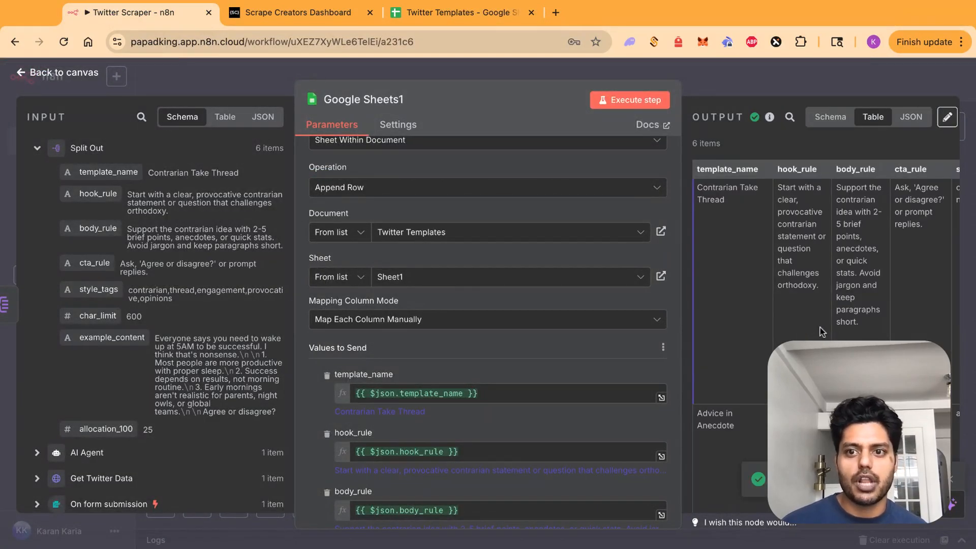
scroll(828, 333, down, 10)
scroll(822, 331, up, 5)
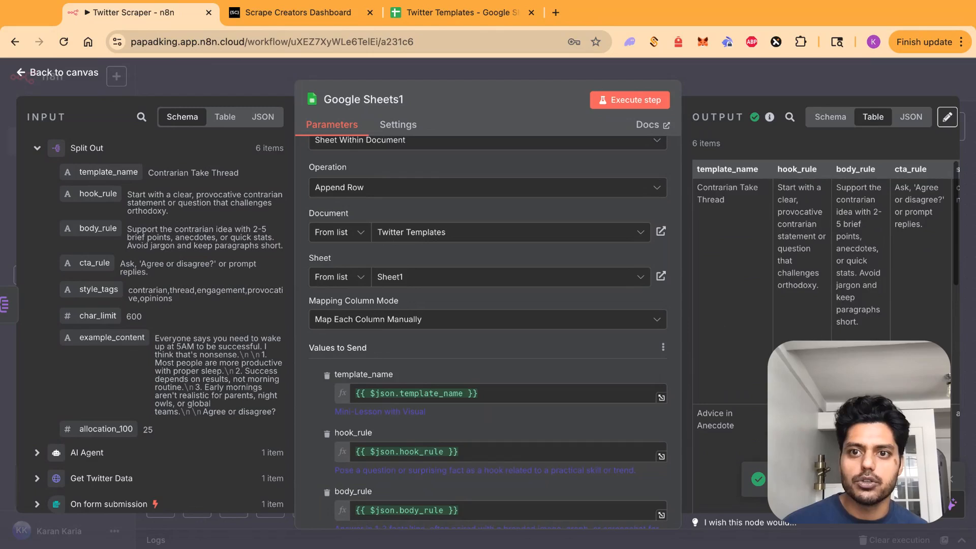
Switch to the Twitter Templates spreadsheet and examine the newly appended rows down to row 13, comparing them with the earlier rows.
click(458, 12)
scroll(358, 380, down, 5)
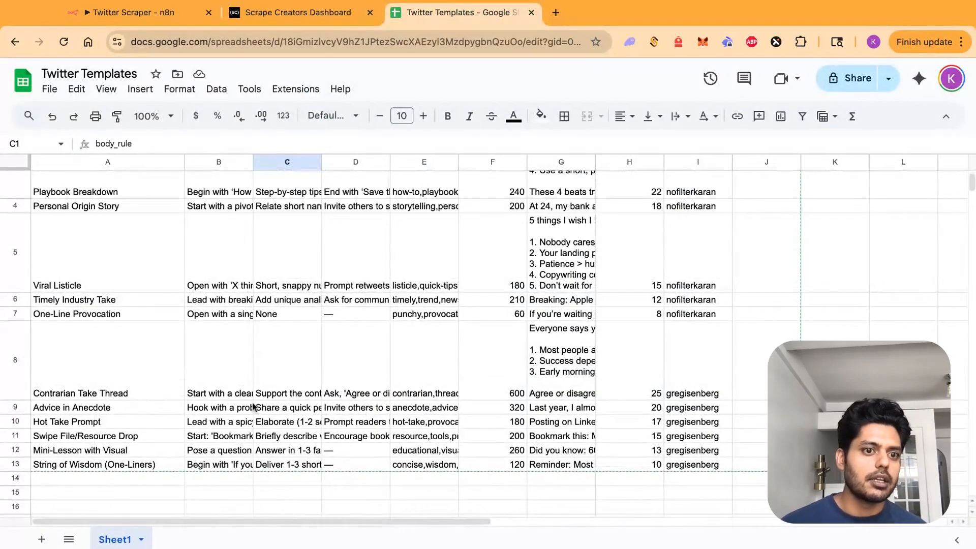
click(60, 382)
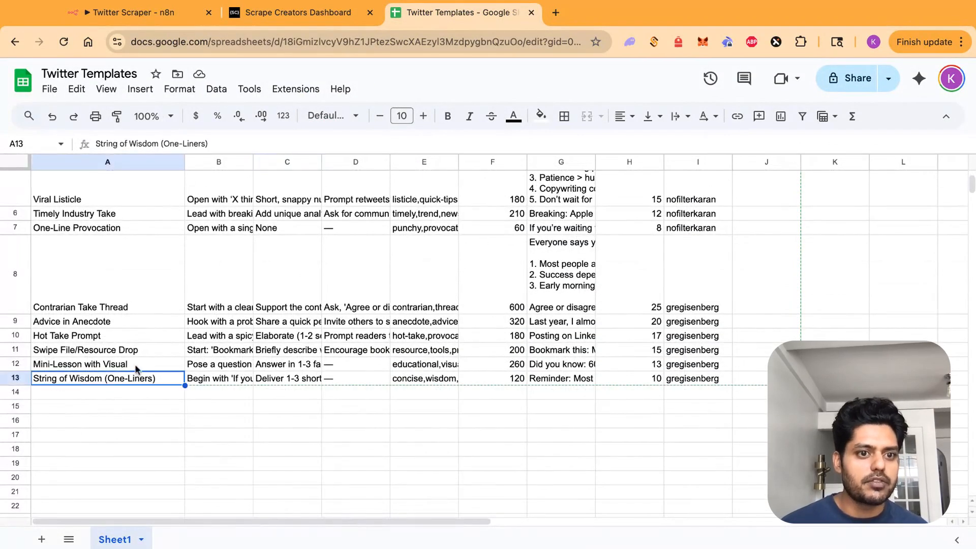
click(15, 378)
scroll(152, 386, up, 1)
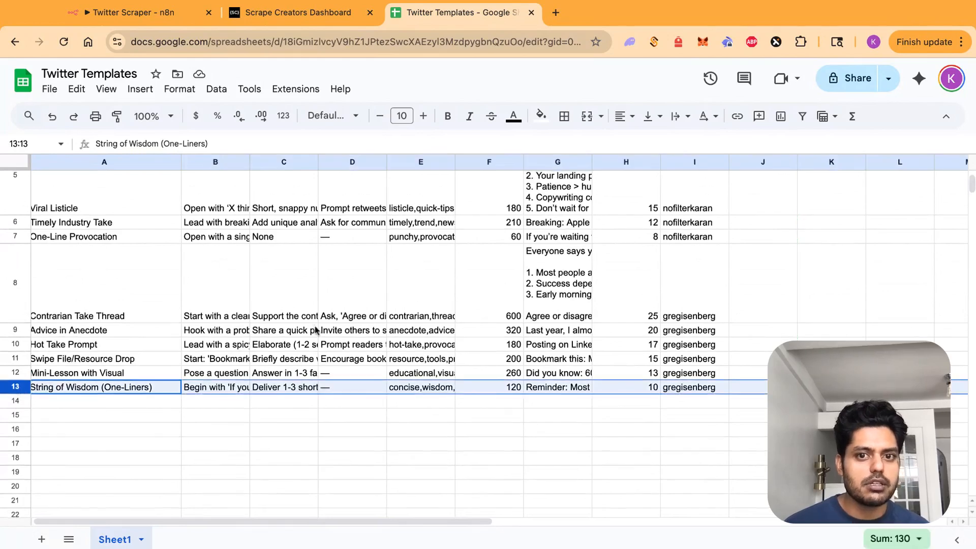
scroll(153, 275, up, 4)
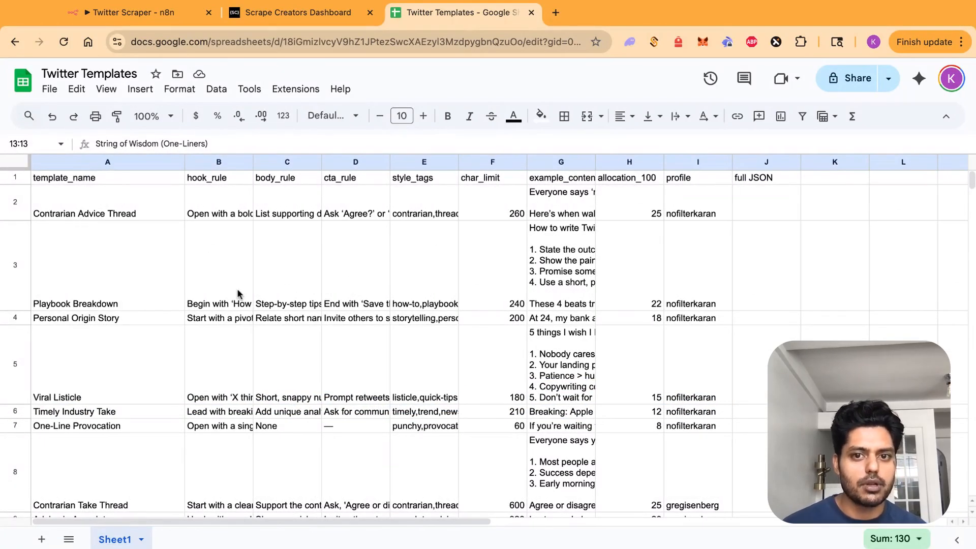
scroll(241, 295, down, 4)
scroll(730, 381, up, 1)
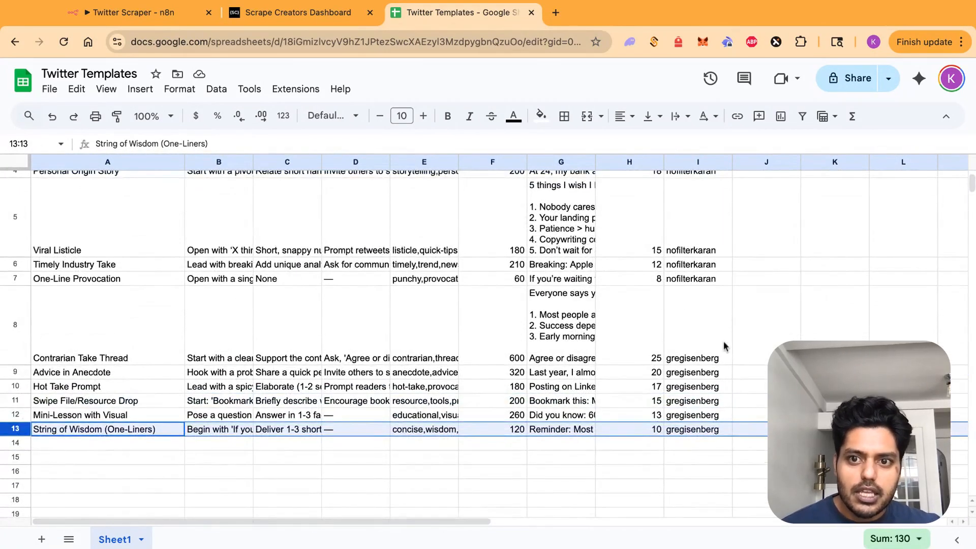
Highlight the profile values in I8:I13 of the appended rows and go through the template names in A8 to A10.
click(703, 323)
shift+click(699, 431)
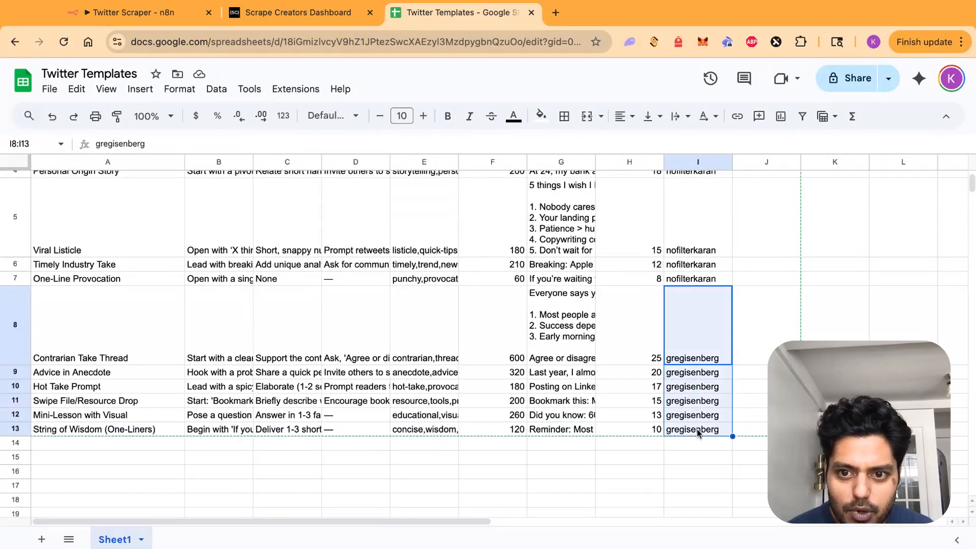
scroll(700, 430, down, 1)
click(87, 359)
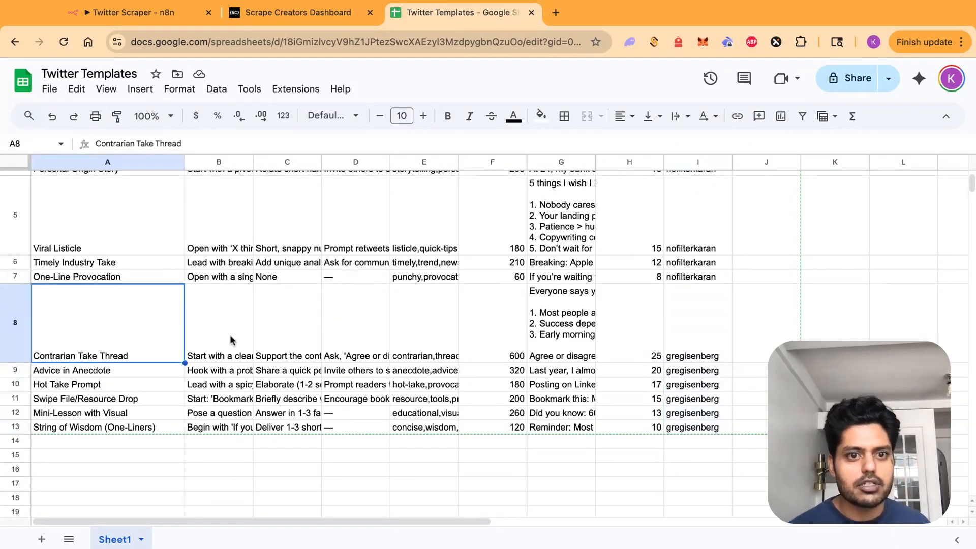
click(95, 372)
click(98, 389)
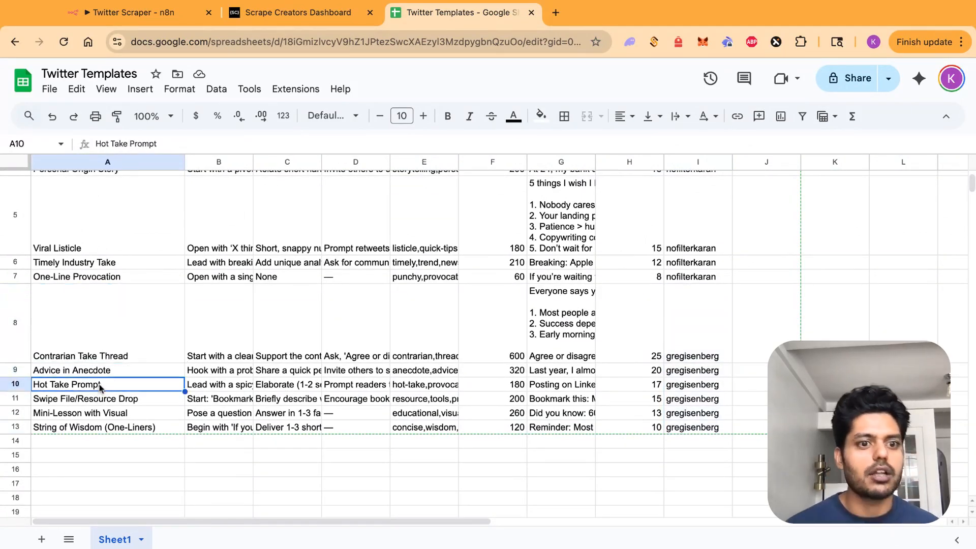
Go through the template names in A11 to A13 and select the appended block A8:I13.
click(100, 401)
click(100, 413)
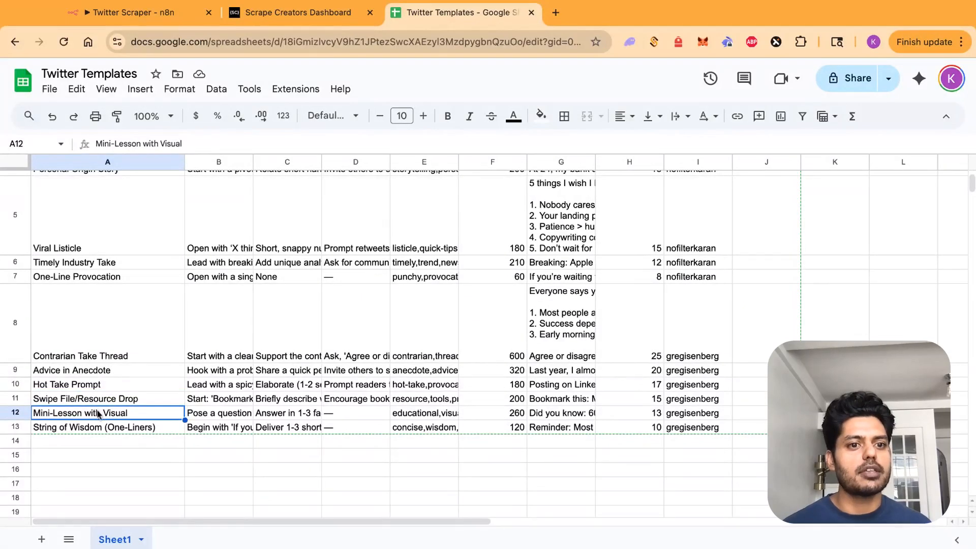
click(100, 428)
click(702, 431)
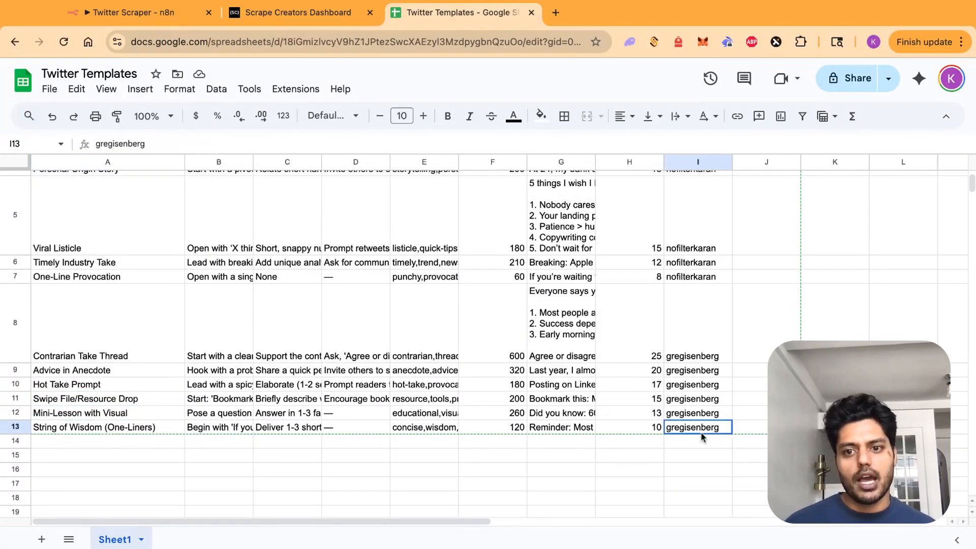
scroll(526, 398, up, 1)
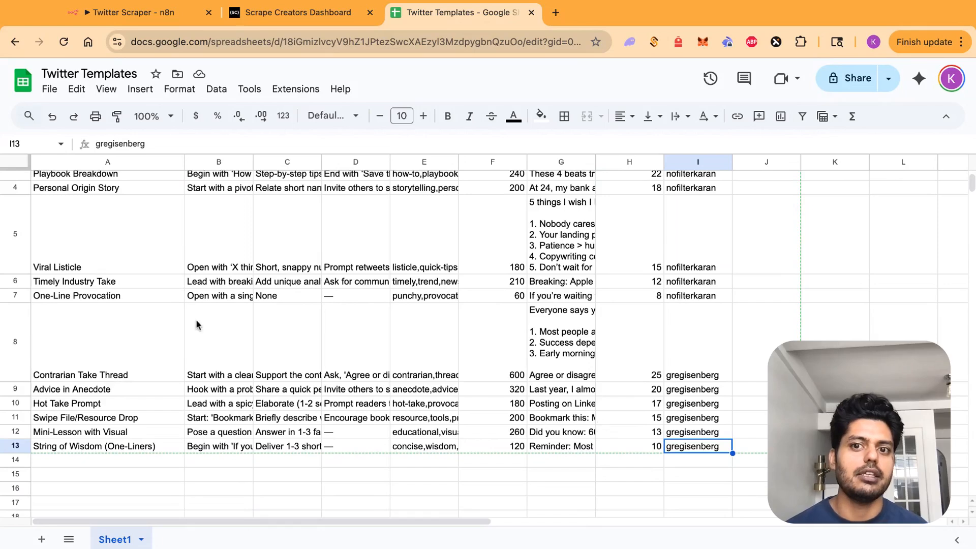
shift+click(93, 338)
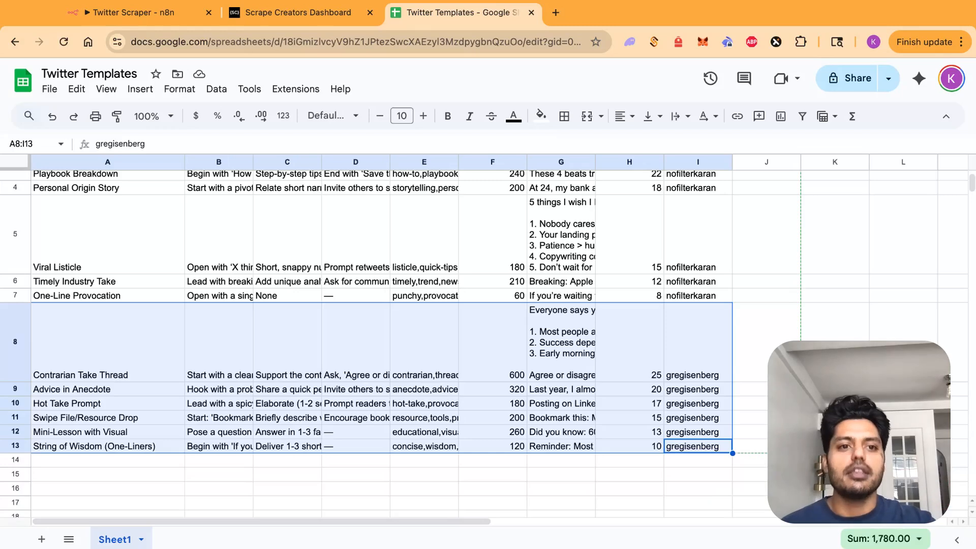
Compare the earlier template rows with the appended ones down to row 13, ending on the empty profile cell I14.
scroll(119, 340, up, 3)
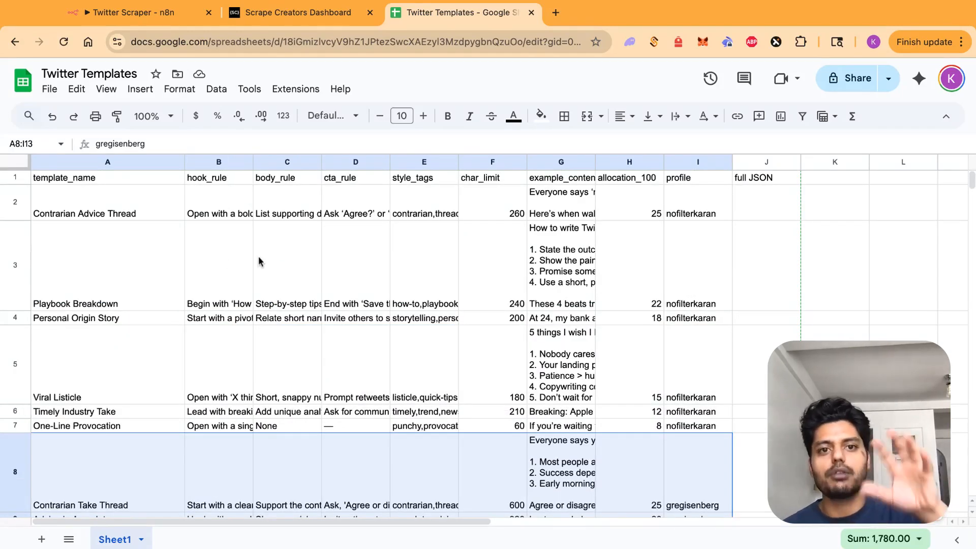
scroll(258, 261, down, 1)
scroll(259, 257, up, 1)
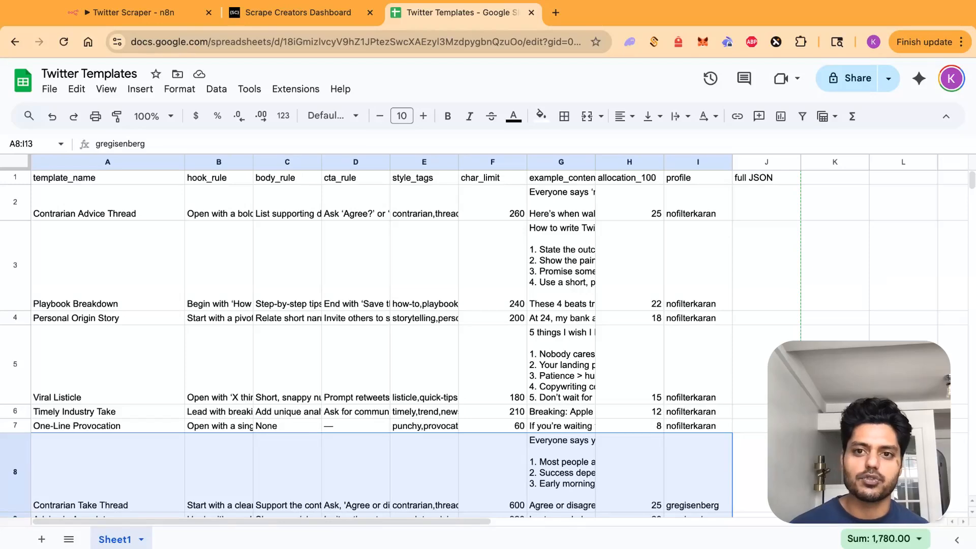
scroll(358, 239, down, 2)
scroll(417, 283, down, 2)
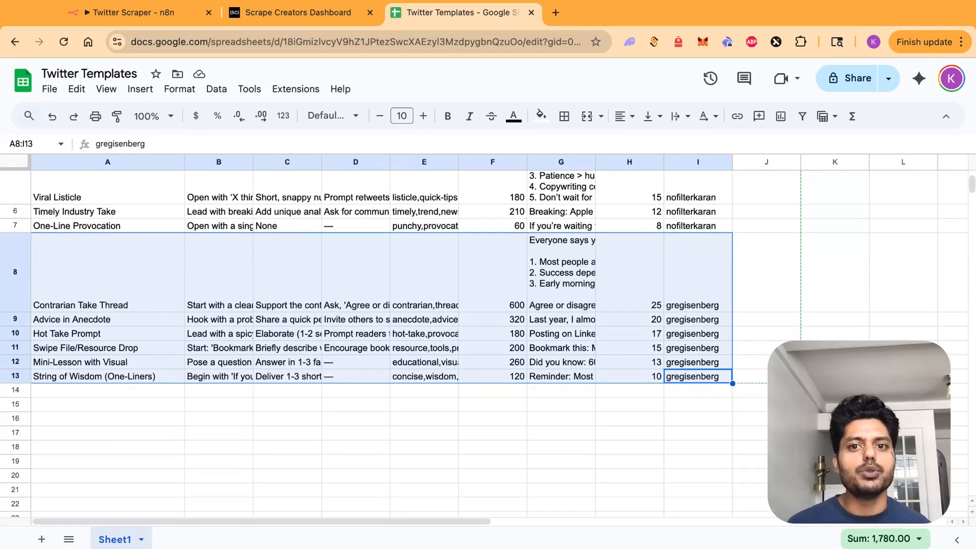
click(691, 376)
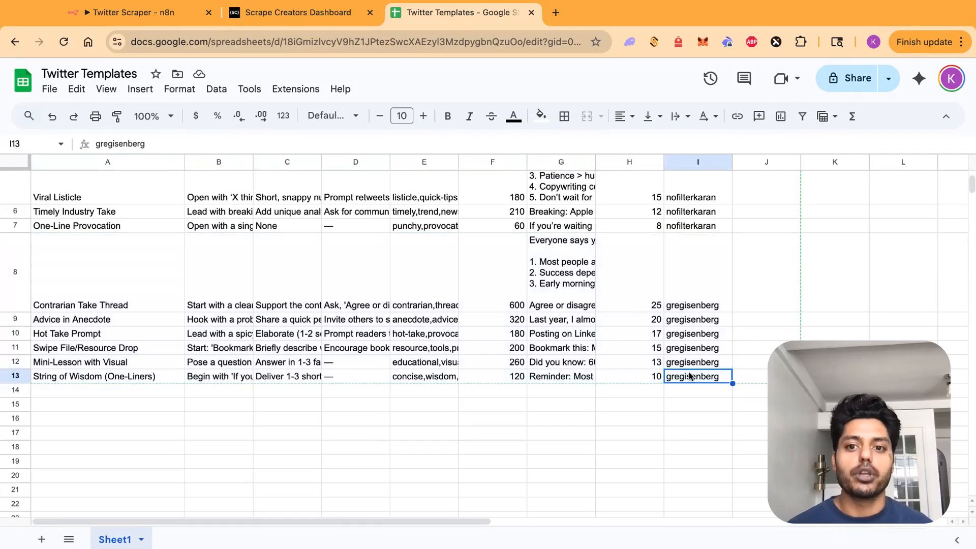
click(684, 394)
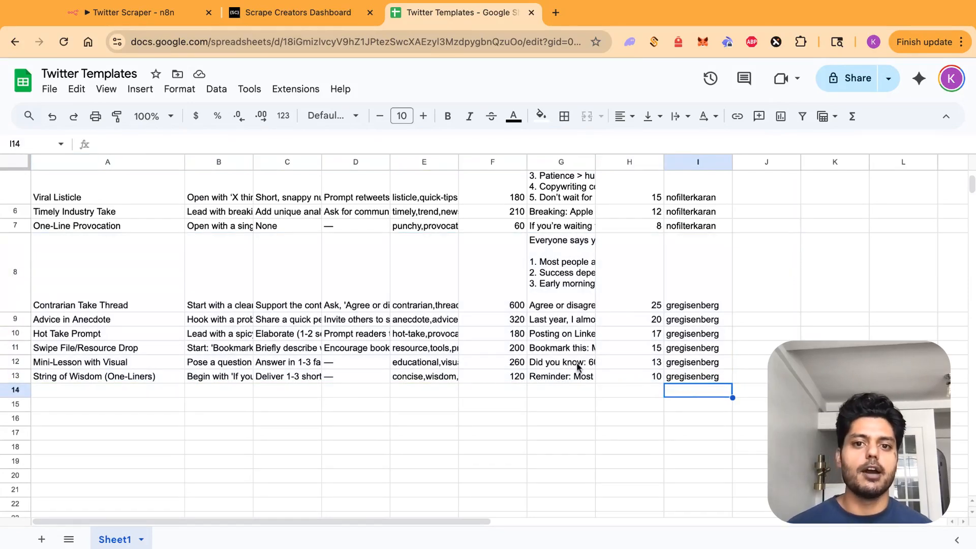
Switch to n8n and review the Google Sheets1 node's output rows, briefly rechecking the Twitter Templates spreadsheet.
click(125, 20)
scroll(844, 257, right, 5)
scroll(844, 257, left, 5)
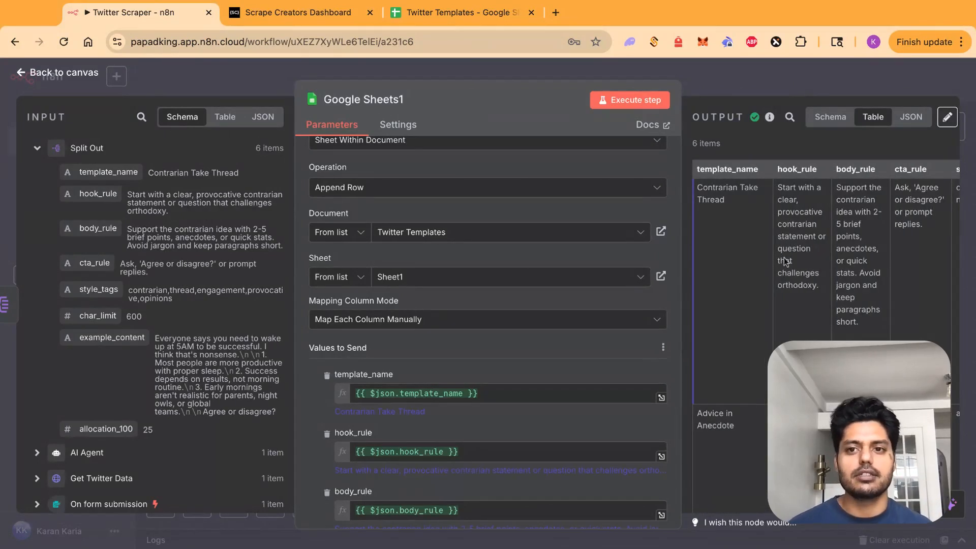
scroll(791, 270, down, 10)
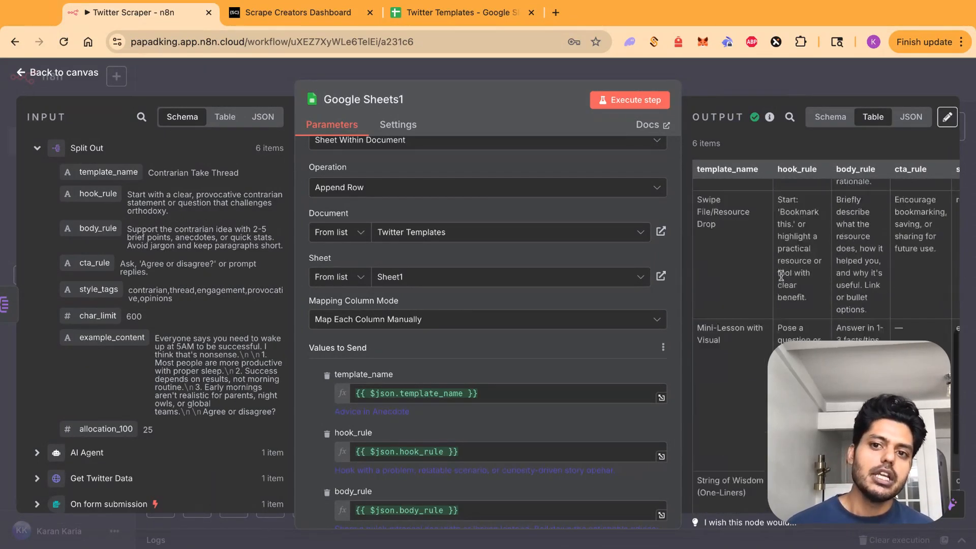
scroll(783, 278, up, 10)
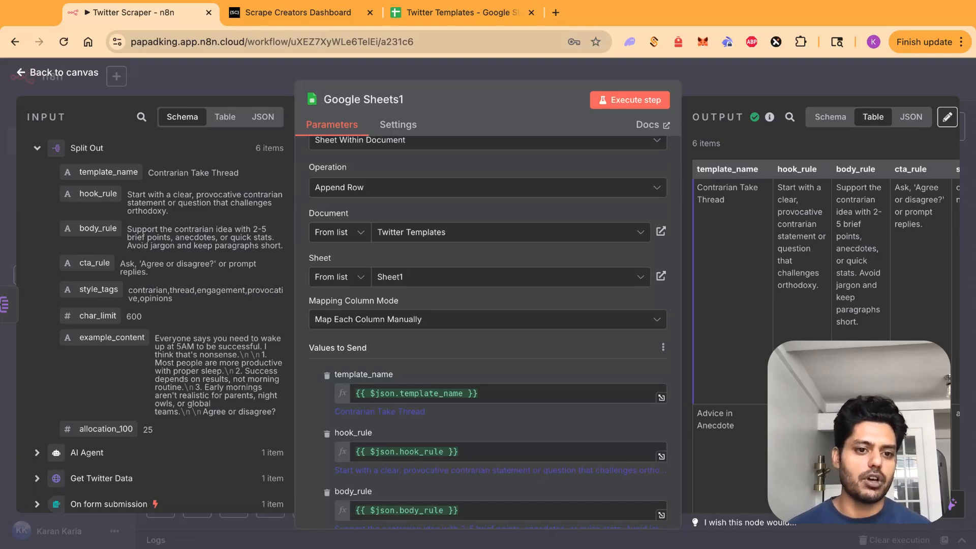
click(508, 13)
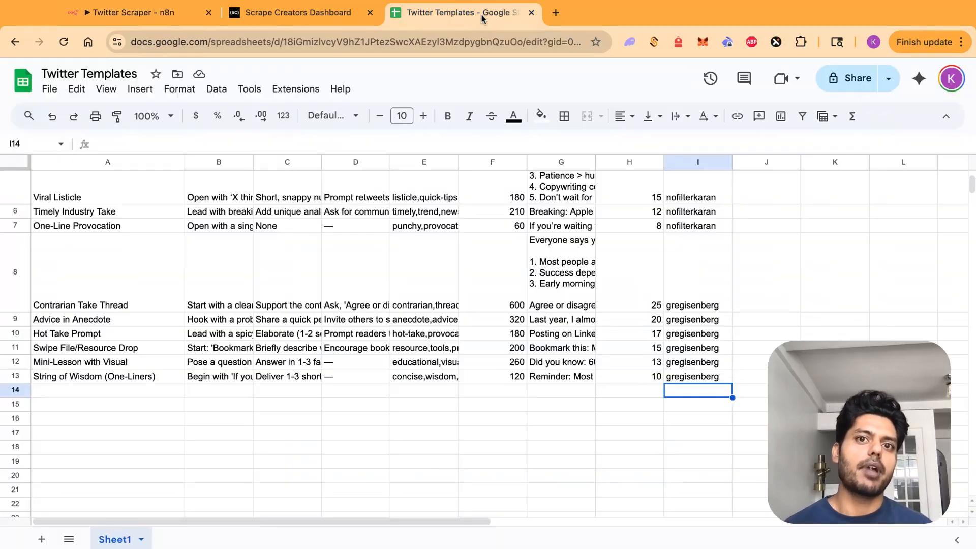
click(135, 17)
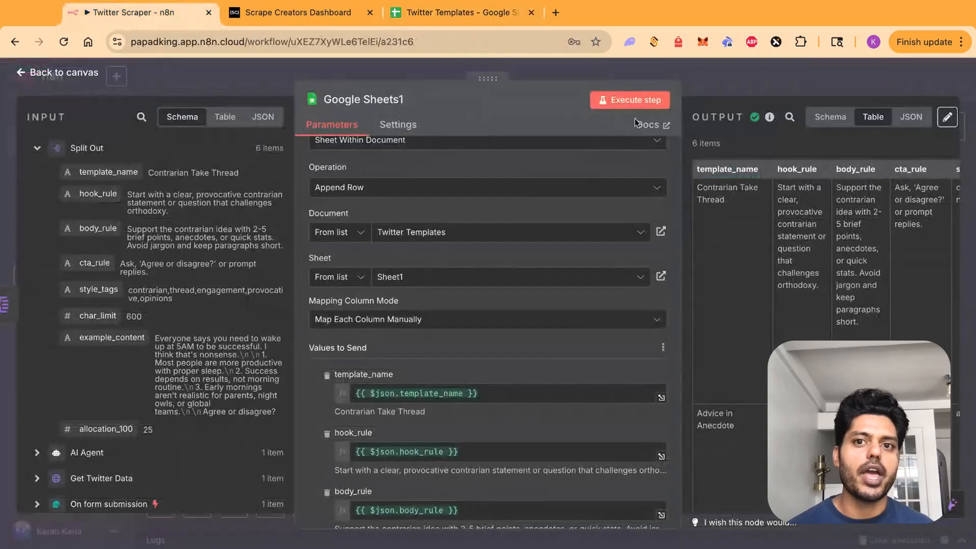
Close the Google Sheets1 node and review the workflow on the canvas from On form submission to Google Sheets1.
click(753, 88)
scroll(732, 264, up, 2)
scroll(732, 263, right, 2)
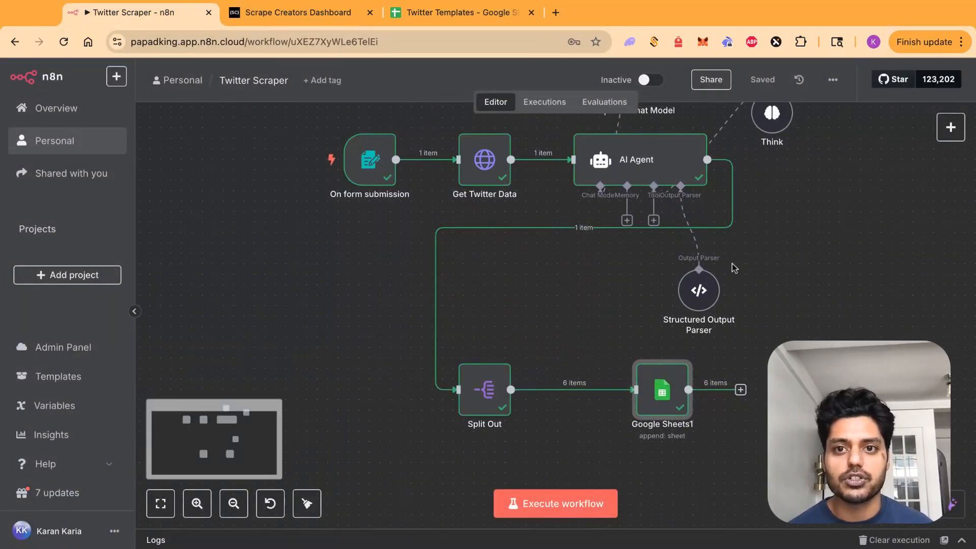
scroll(732, 264, up, 2)
scroll(732, 264, right, 1)
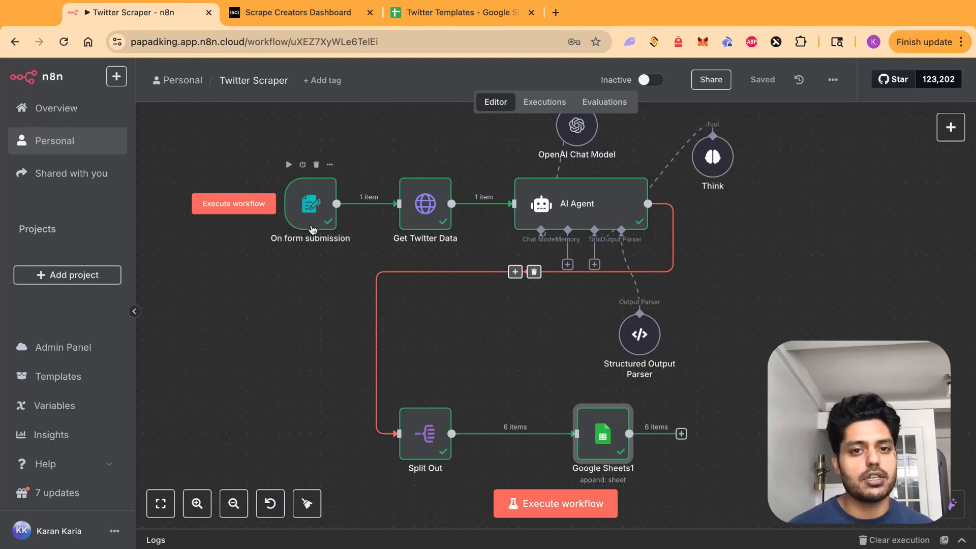
click(296, 308)
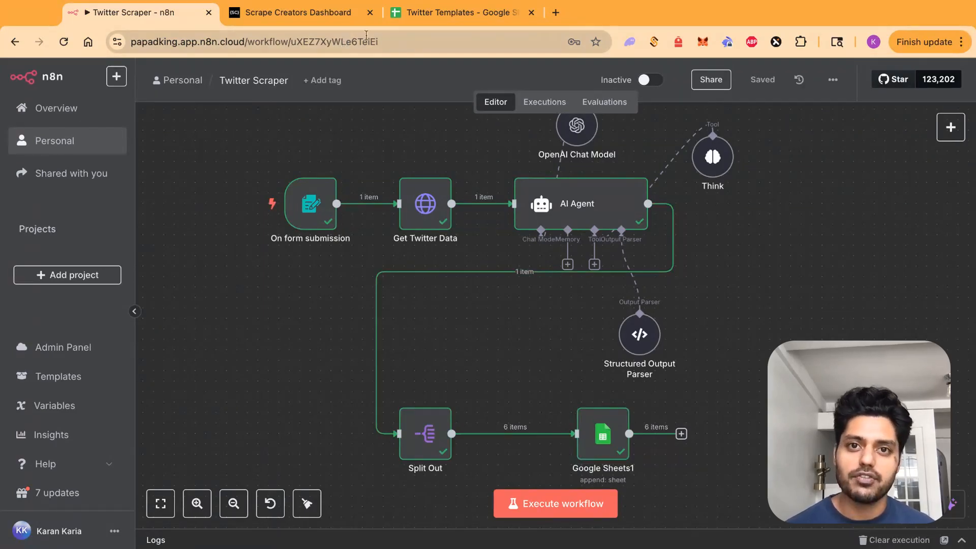